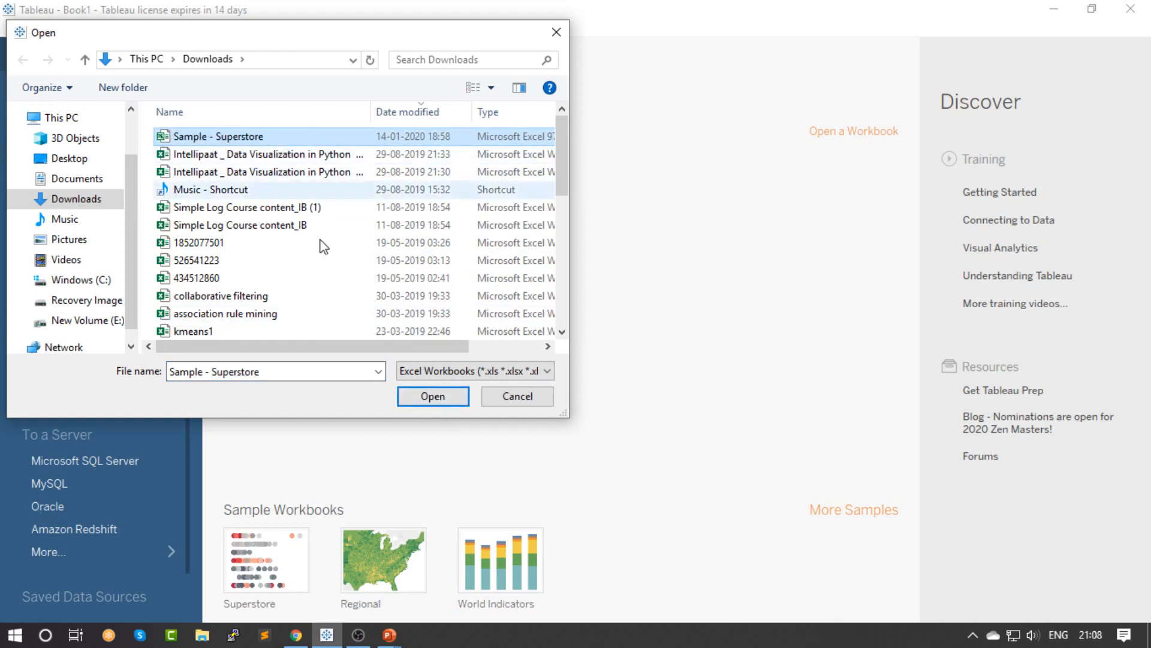
Open the Sample - Superstore workbook as the data source and add its Orders sheet to the canvas
{"action": "double_click", "coordinate": [304, 140]}
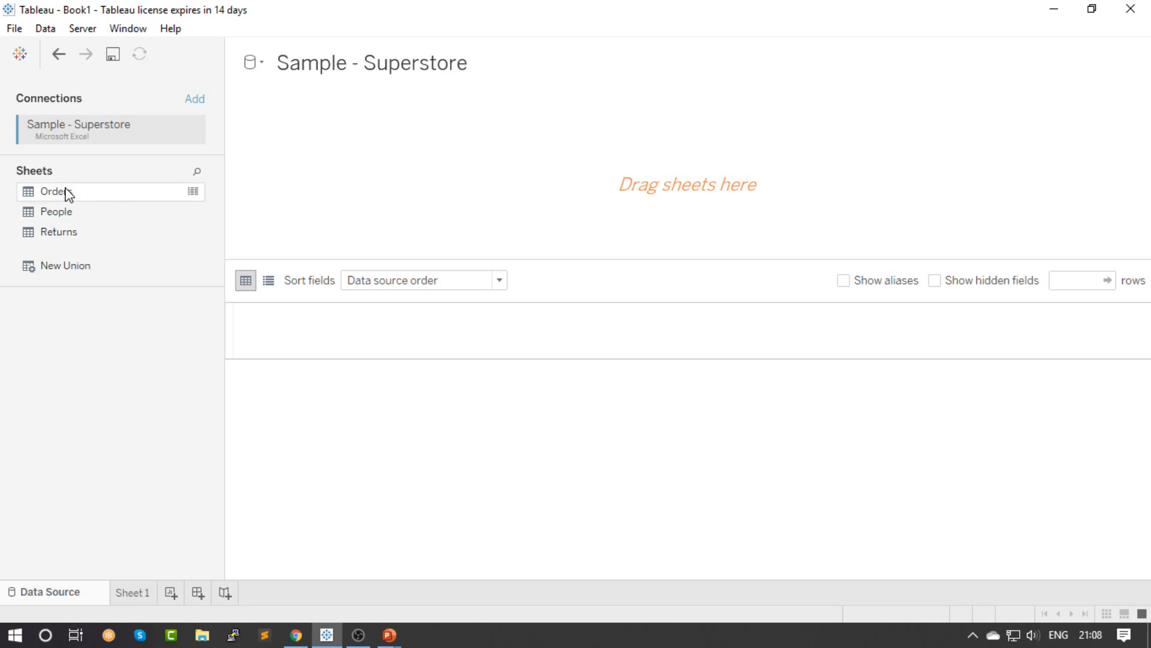
{"action": "left_click_drag", "start_coordinate": [87, 198], "coordinate": [426, 204]}
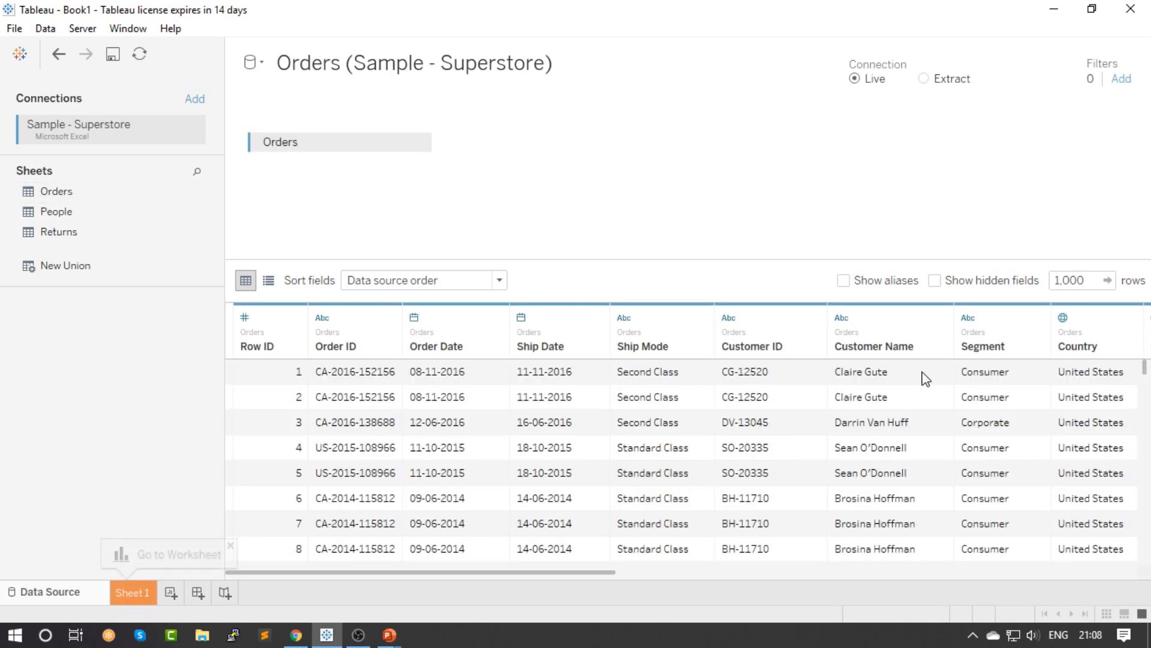
{"action": "scroll", "coordinate": [1024, 399], "scroll_direction": "down", "scroll_amount": 8}
{"action": "scroll", "coordinate": [1023, 399], "scroll_direction": "up", "scroll_amount": 7}
{"action": "scroll", "coordinate": [1047, 412], "scroll_direction": "up", "scroll_amount": 1}
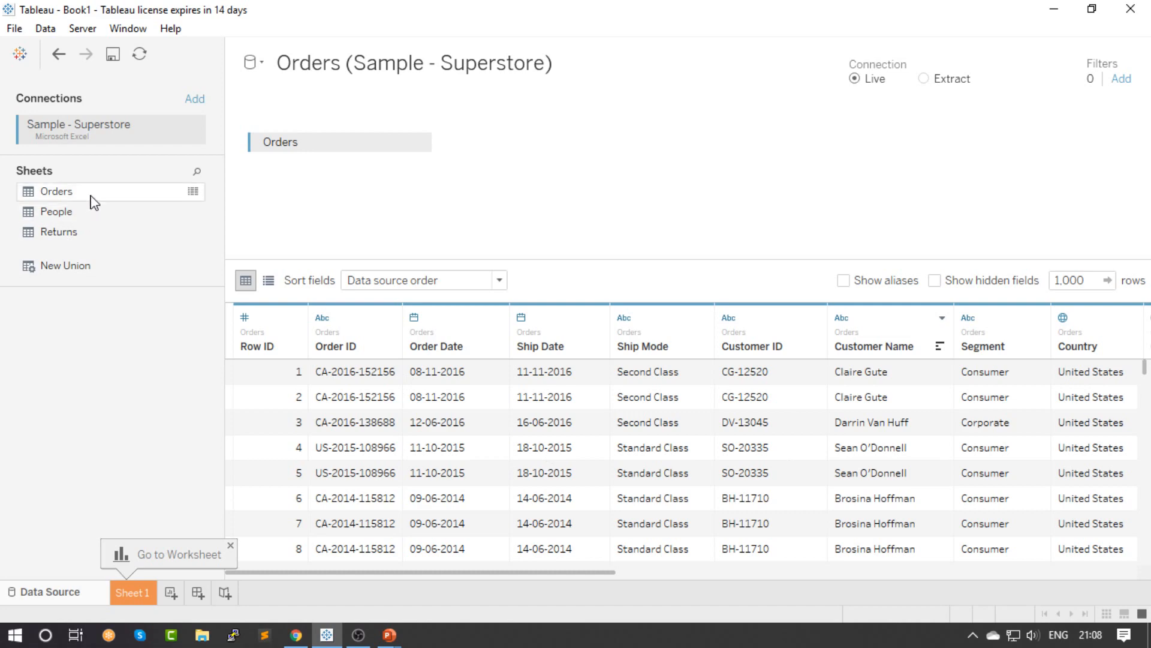
Examine the Orders records in the full data view and the further columns in the data source preview
{"action": "left_click", "coordinate": [192, 193]}
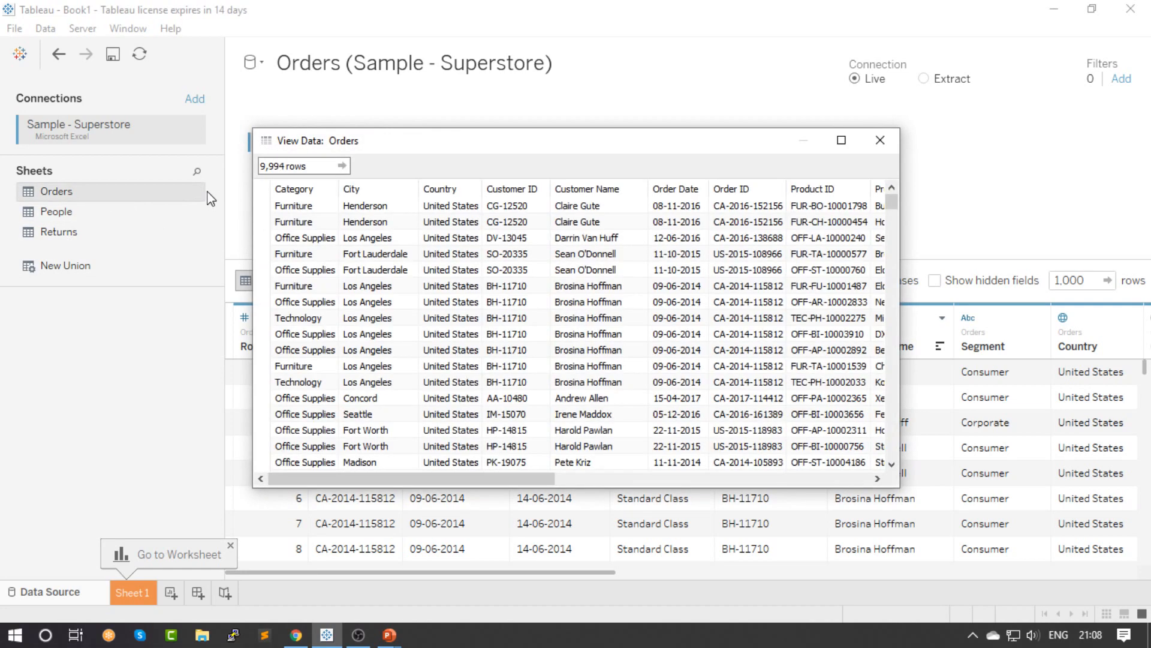
{"action": "scroll", "coordinate": [334, 250], "scroll_direction": "down", "scroll_amount": 15}
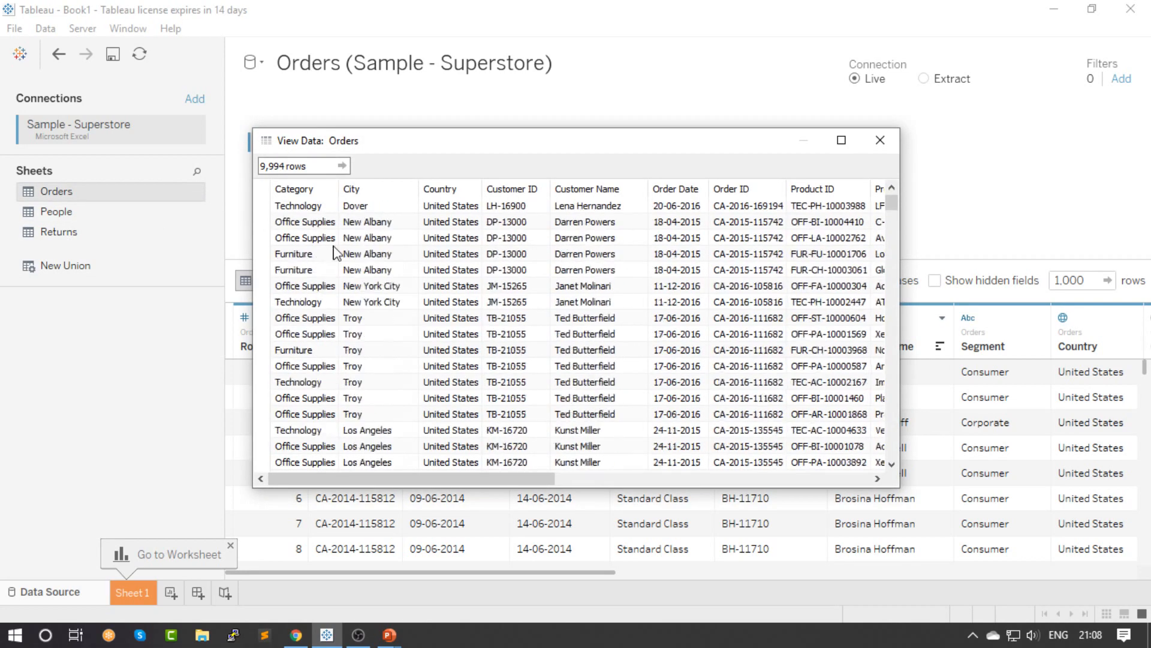
{"action": "left_click_drag", "start_coordinate": [889, 203], "coordinate": [895, 156]}
{"action": "left_click", "coordinate": [889, 144]}
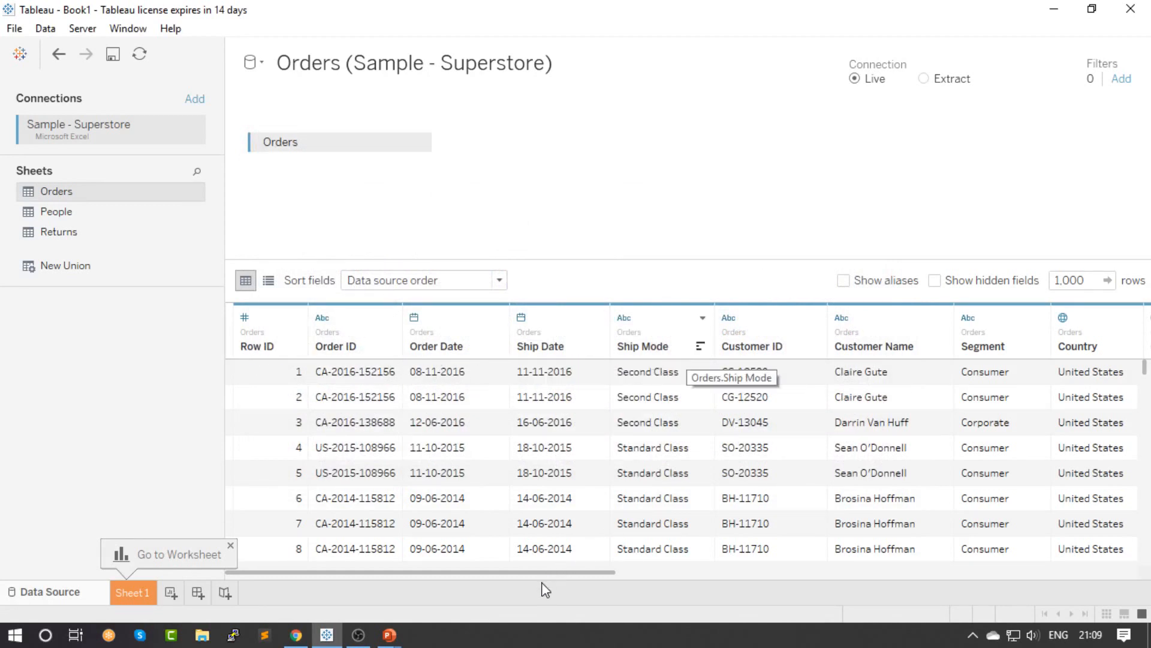
{"action": "left_click_drag", "start_coordinate": [601, 575], "coordinate": [771, 578]}
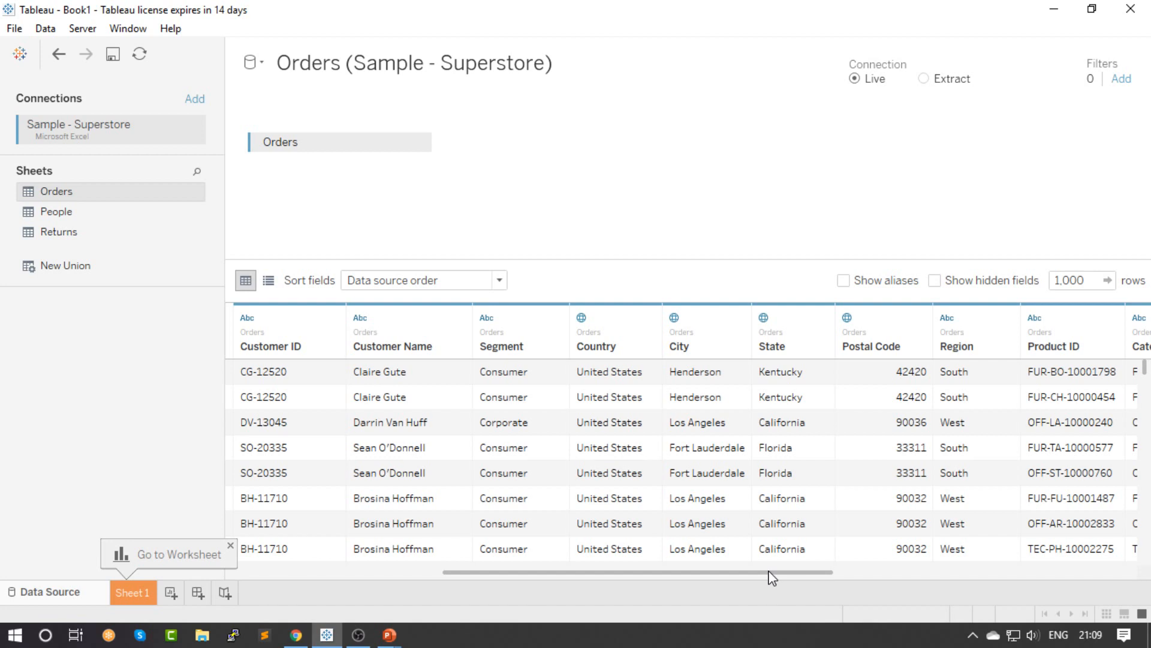
{"action": "left_click_drag", "start_coordinate": [771, 577], "coordinate": [983, 559]}
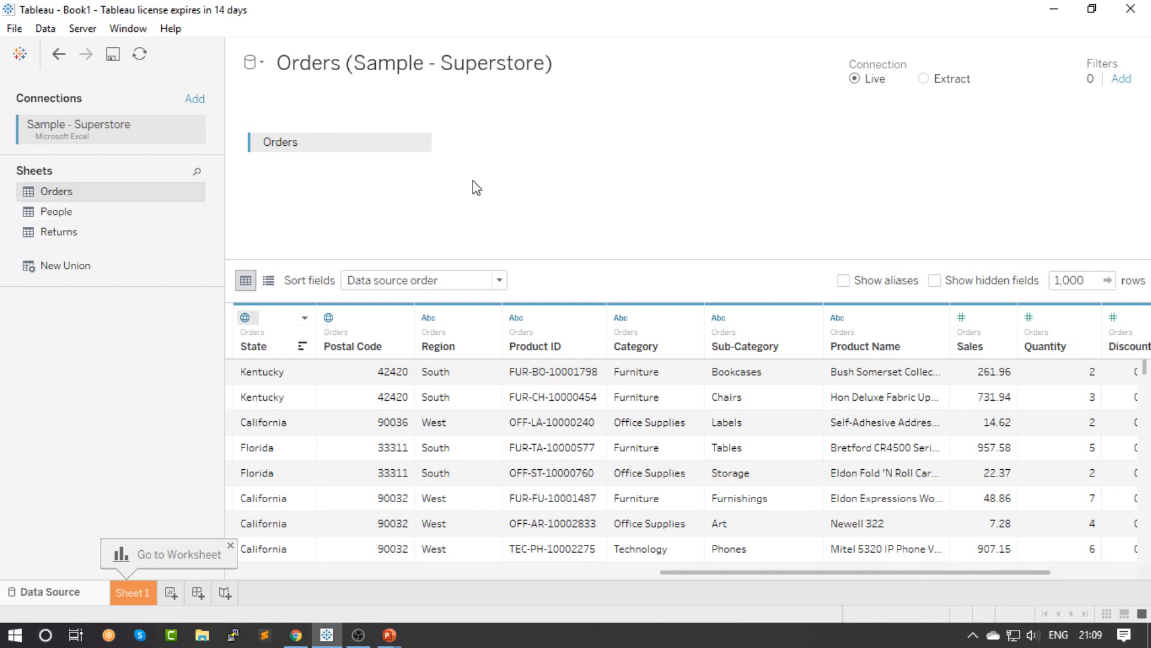
Dismiss the worksheet hint and open Sheet 1 with the dimensions and measures of the Orders data
{"action": "left_click", "coordinate": [230, 545]}
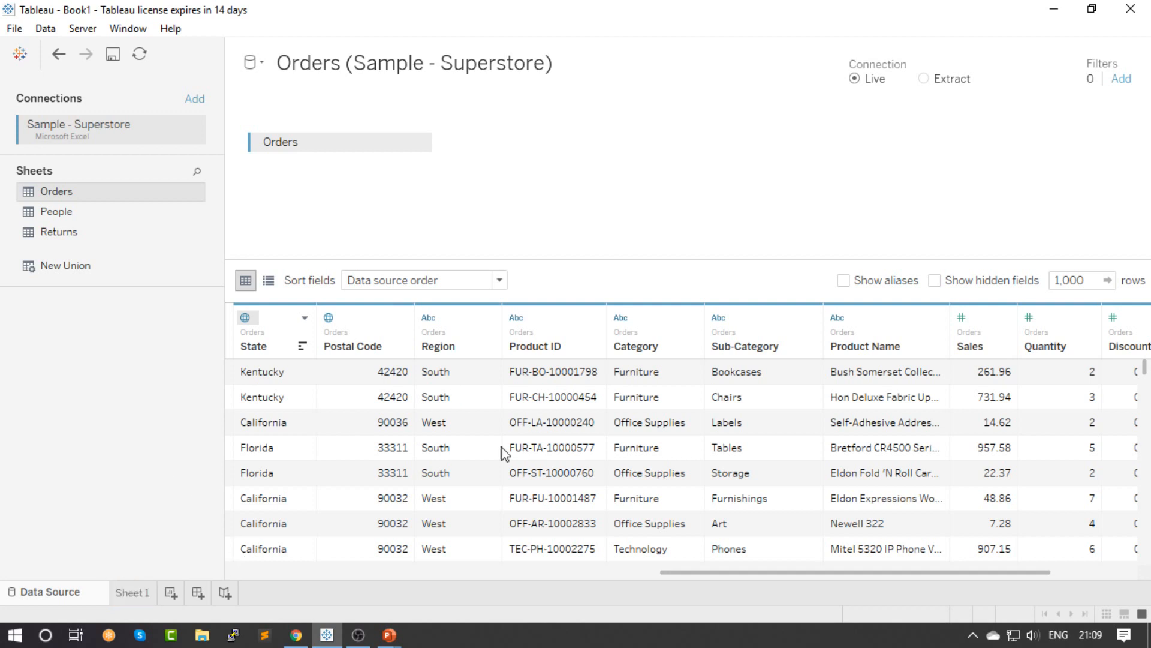
{"action": "left_click", "coordinate": [128, 595]}
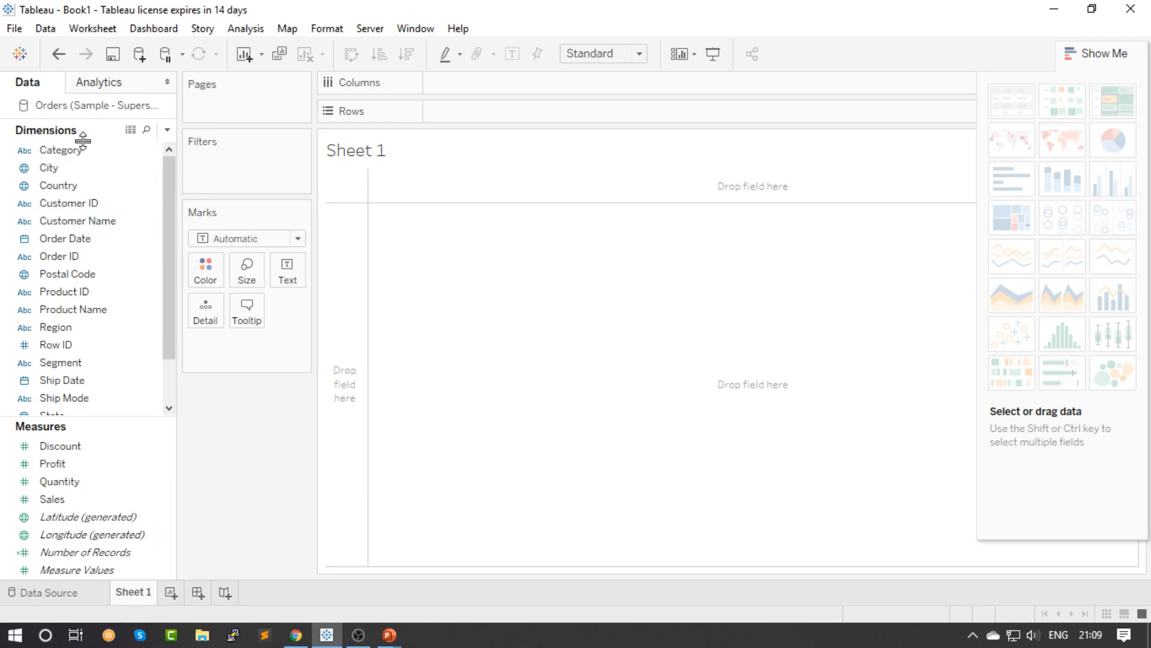
{"action": "left_click", "coordinate": [44, 593]}
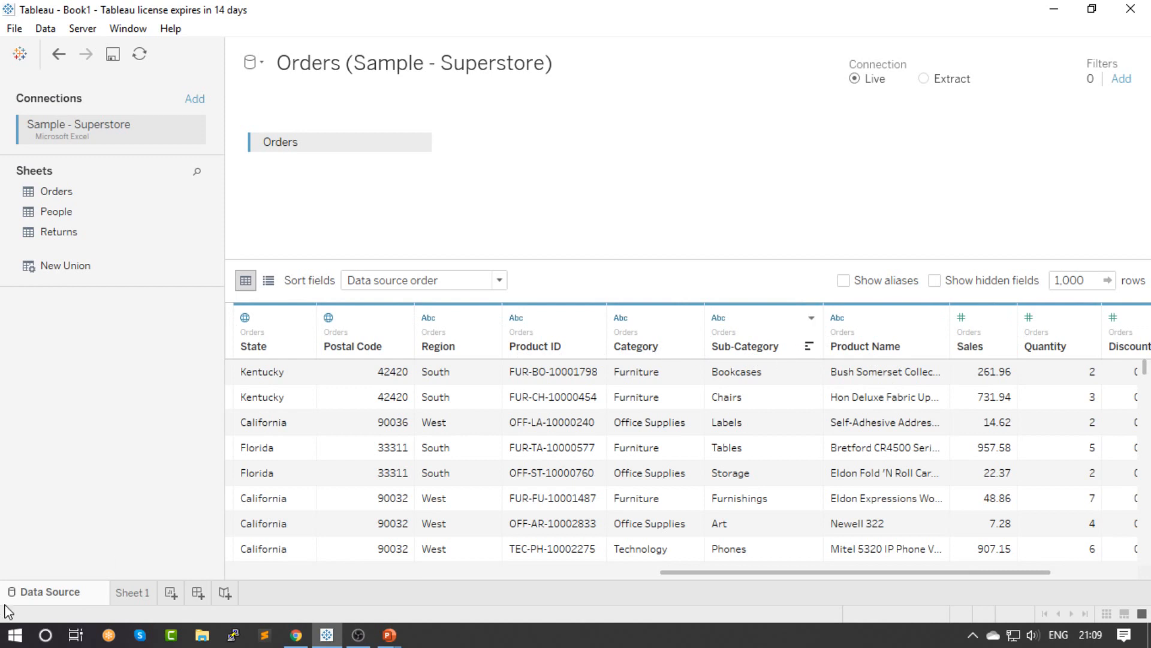
{"action": "left_click", "coordinate": [138, 593]}
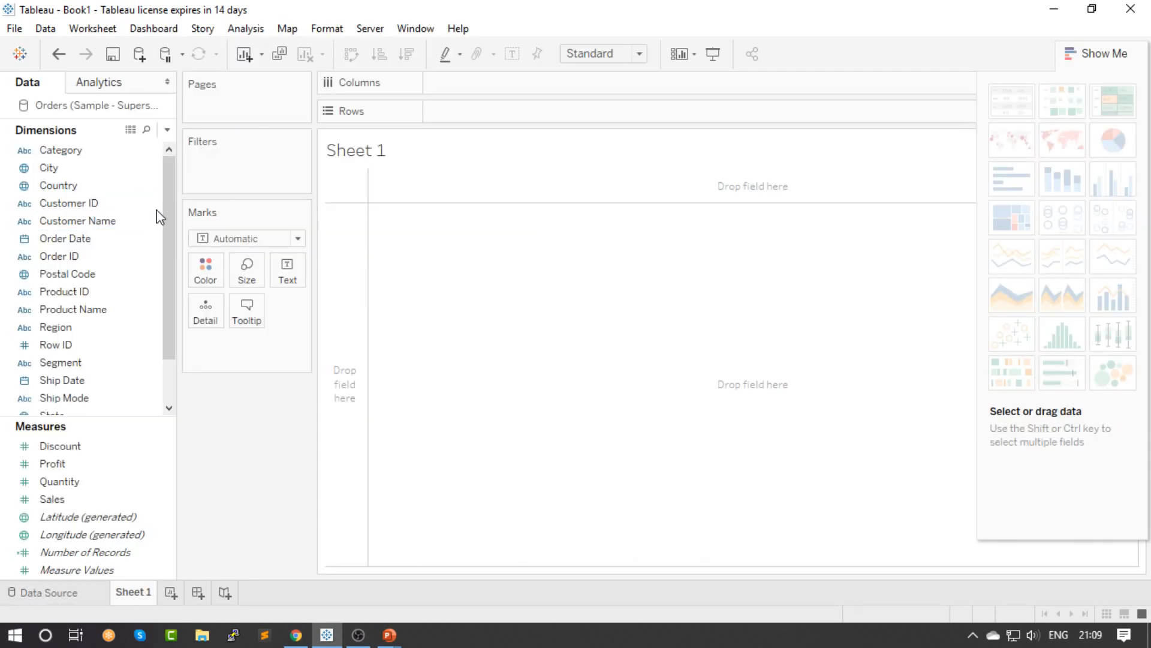
{"action": "left_click", "coordinate": [106, 155]}
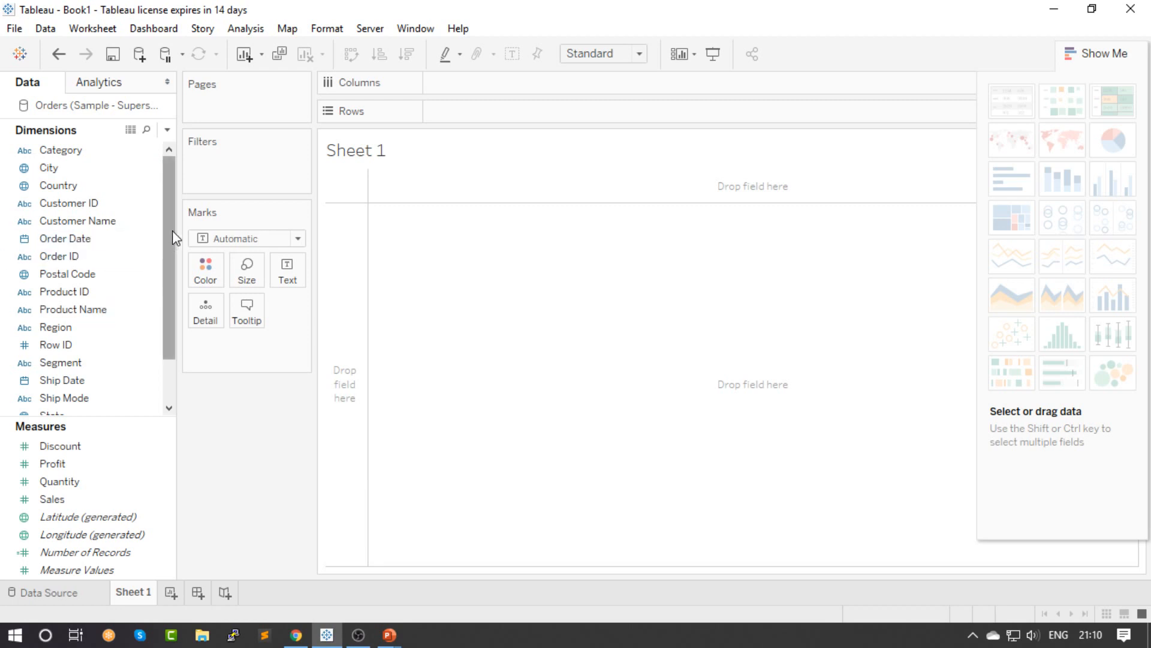
Create a hierarchy named location from the City and Country dimensions
{"action": "scroll", "coordinate": [172, 289], "scroll_direction": "down", "scroll_amount": 1}
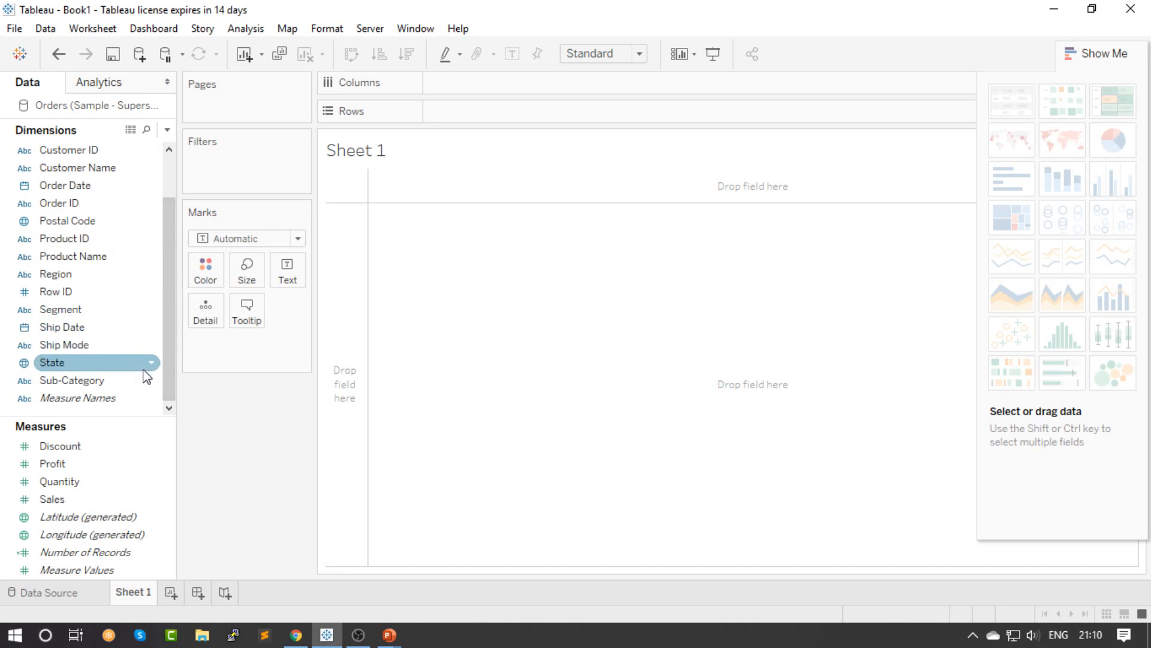
{"action": "scroll", "coordinate": [164, 376], "scroll_direction": "up", "scroll_amount": 1}
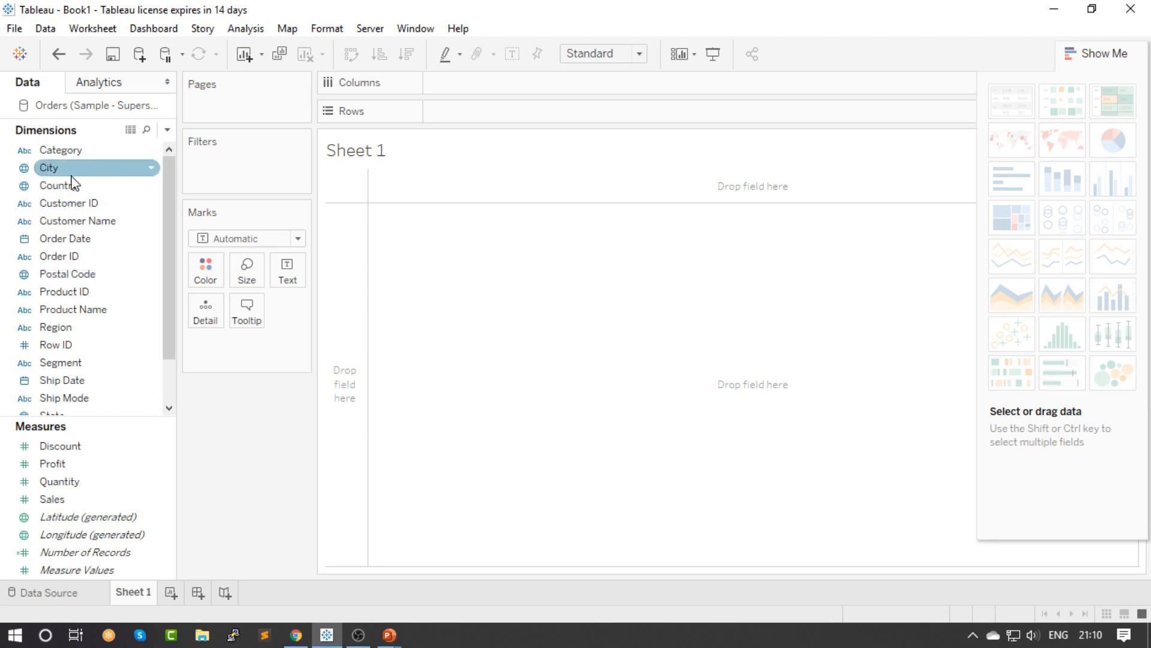
{"action": "left_click_drag", "start_coordinate": [66, 198], "coordinate": [58, 168]}
{"action": "type", "text": "location"}
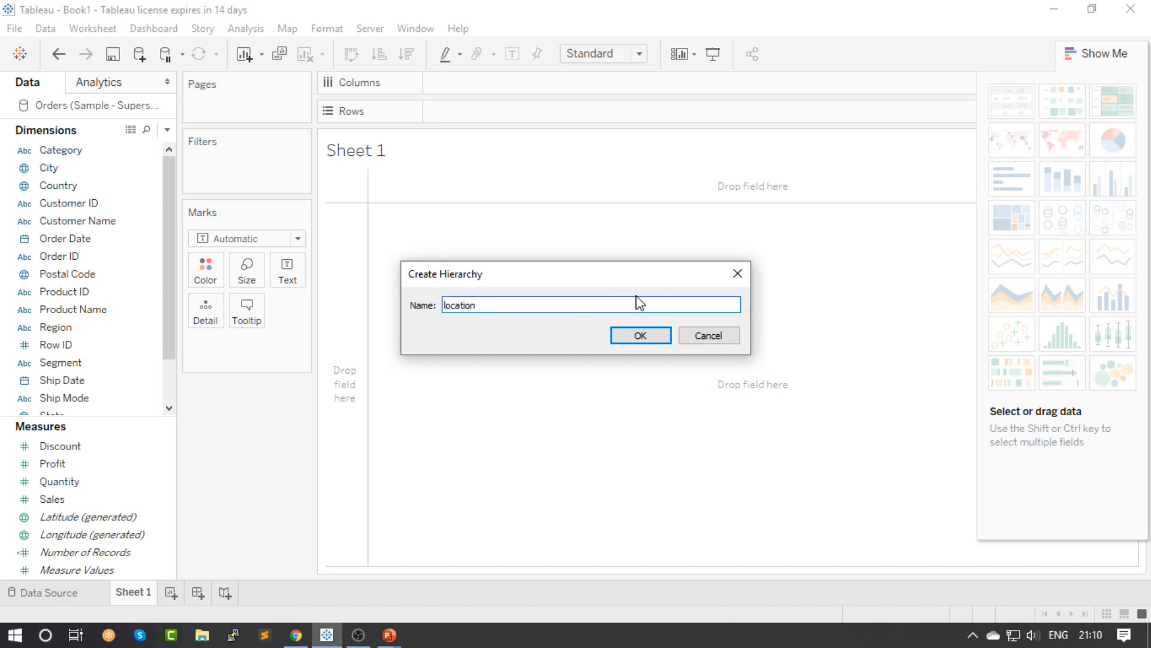
{"action": "left_click", "coordinate": [647, 335]}
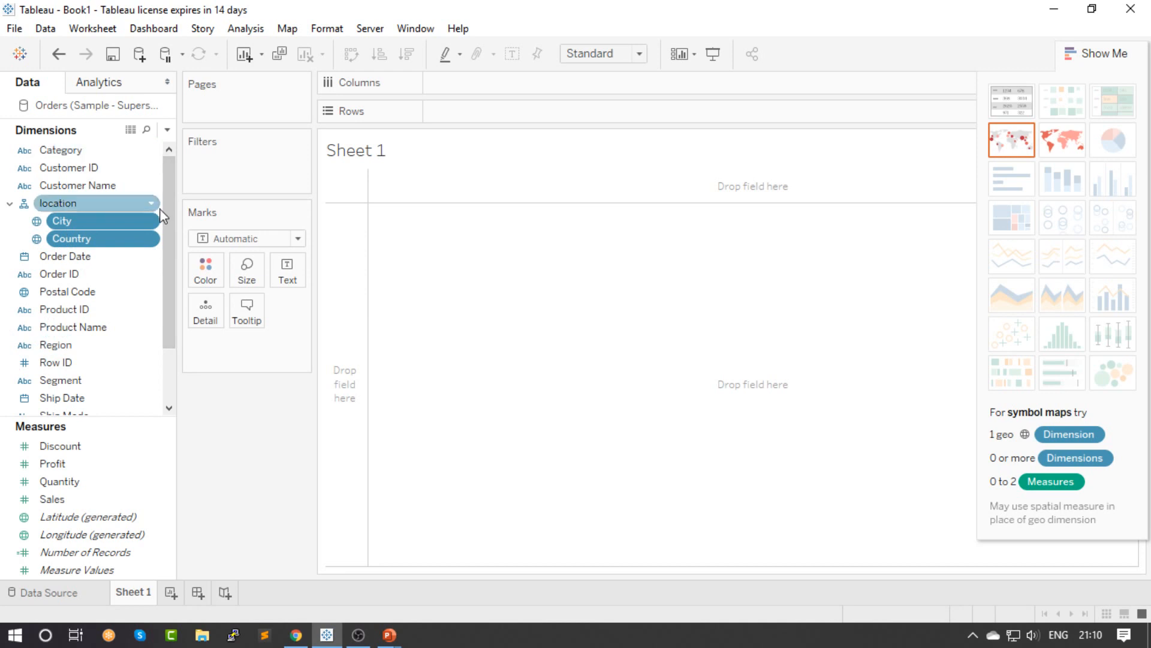
Try to combine the Sub-Category dimension with Category into a hierarchy
{"action": "scroll", "coordinate": [164, 200], "scroll_direction": "down", "scroll_amount": 2}
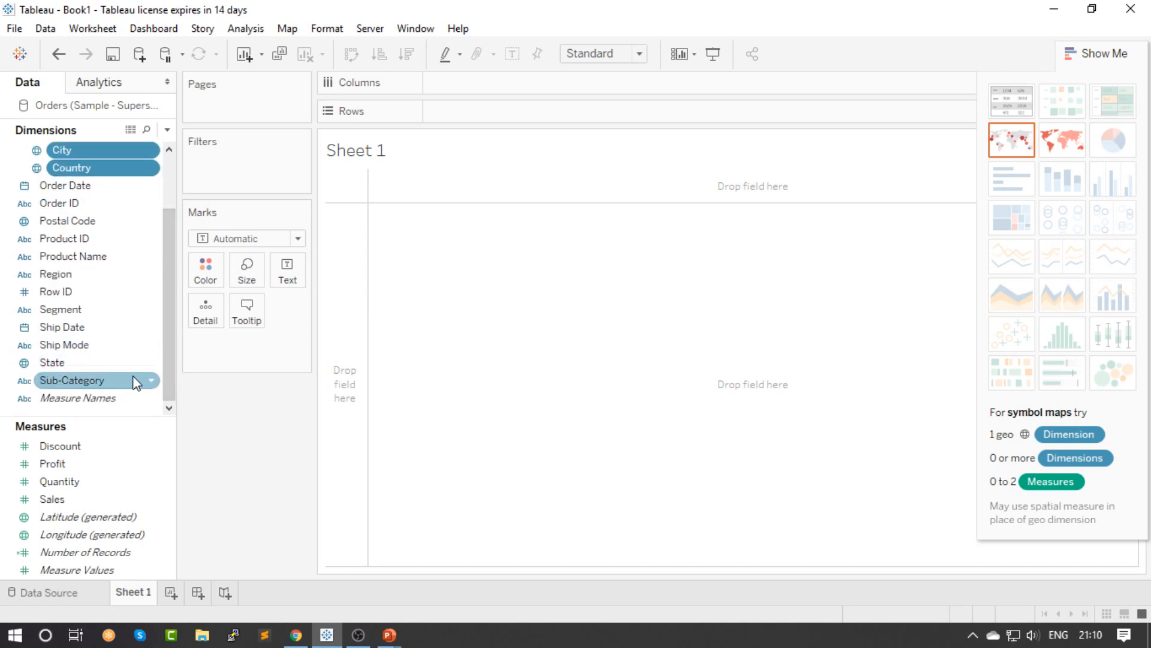
{"action": "left_click_drag", "start_coordinate": [133, 378], "coordinate": [75, 154]}
{"action": "scroll", "coordinate": [166, 322], "scroll_direction": "up", "scroll_amount": 1}
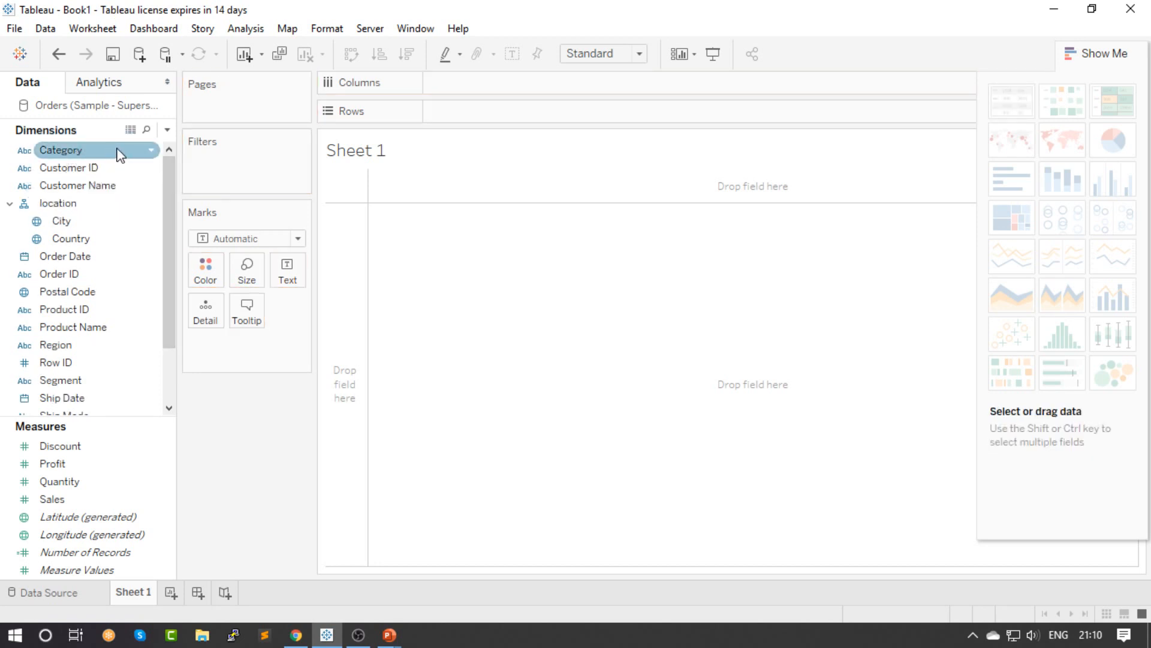
{"action": "left_click", "coordinate": [153, 150]}
{"action": "left_click", "coordinate": [166, 120]}
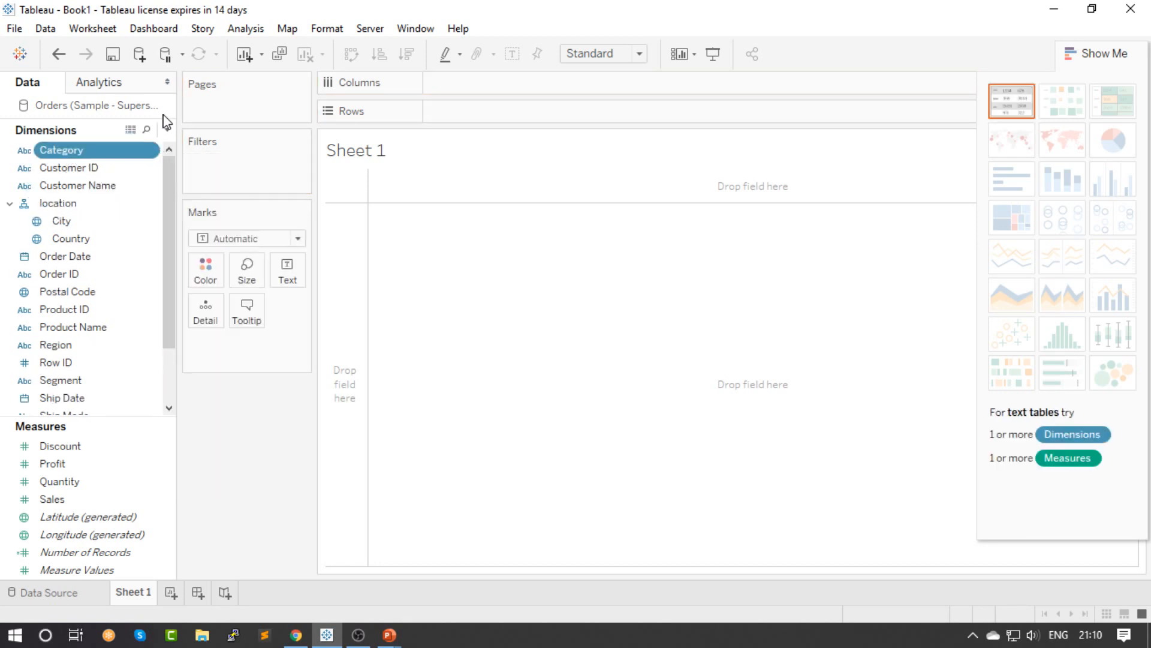
Collapse the location hierarchy in the list of dimensions
{"action": "scroll", "coordinate": [168, 204], "scroll_direction": "down", "scroll_amount": 4}
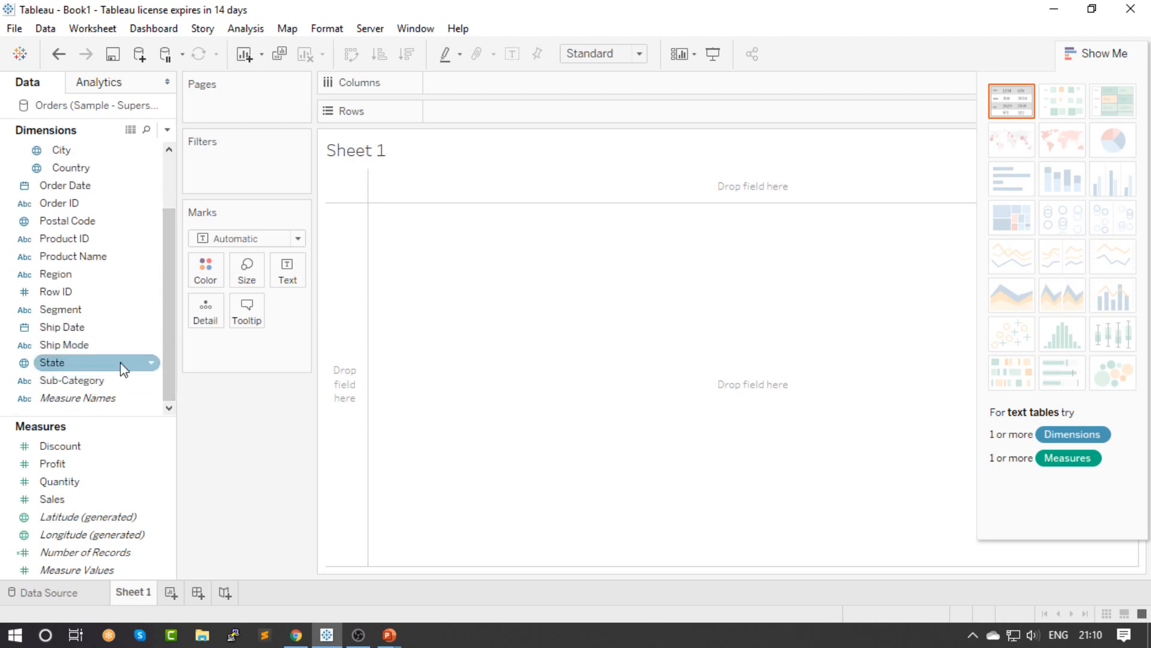
{"action": "left_click_drag", "start_coordinate": [167, 334], "coordinate": [163, 307]}
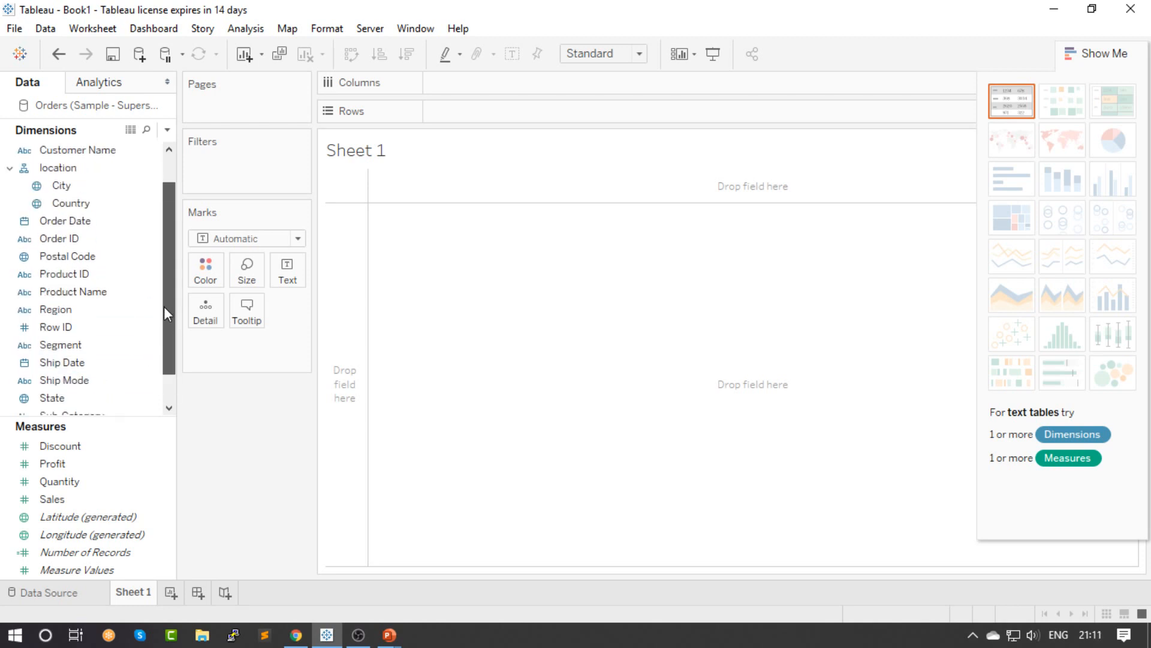
{"action": "left_click", "coordinate": [54, 187]}
{"action": "left_click", "coordinate": [70, 169]}
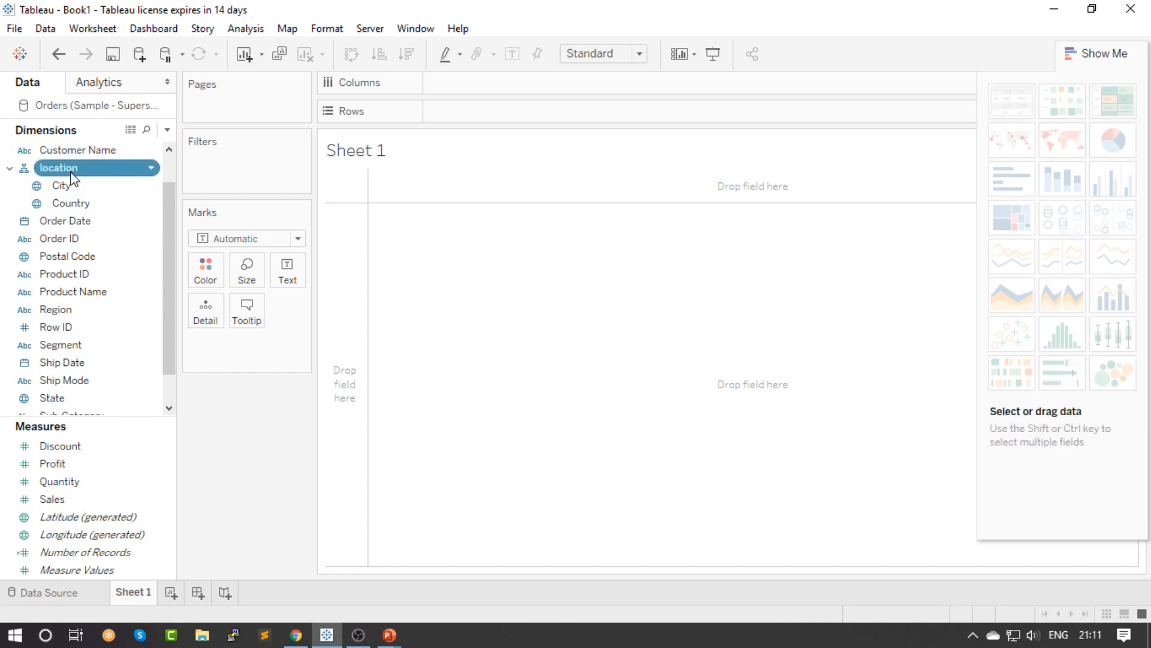
{"action": "left_click", "coordinate": [10, 168]}
{"action": "right_click", "coordinate": [8, 168]}
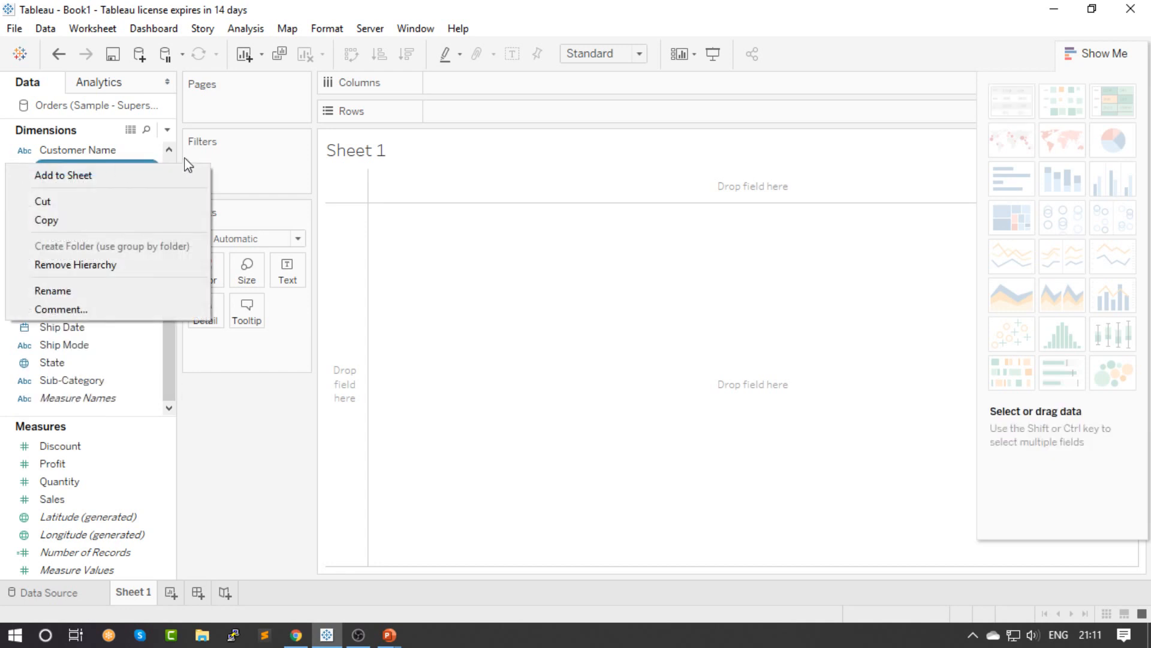
{"action": "key", "text": "Escape"}
Create a hierarchy named product from Category and Sub-Category, and widen the area that lists the data fields
{"action": "left_click_drag", "start_coordinate": [166, 243], "coordinate": [166, 222]}
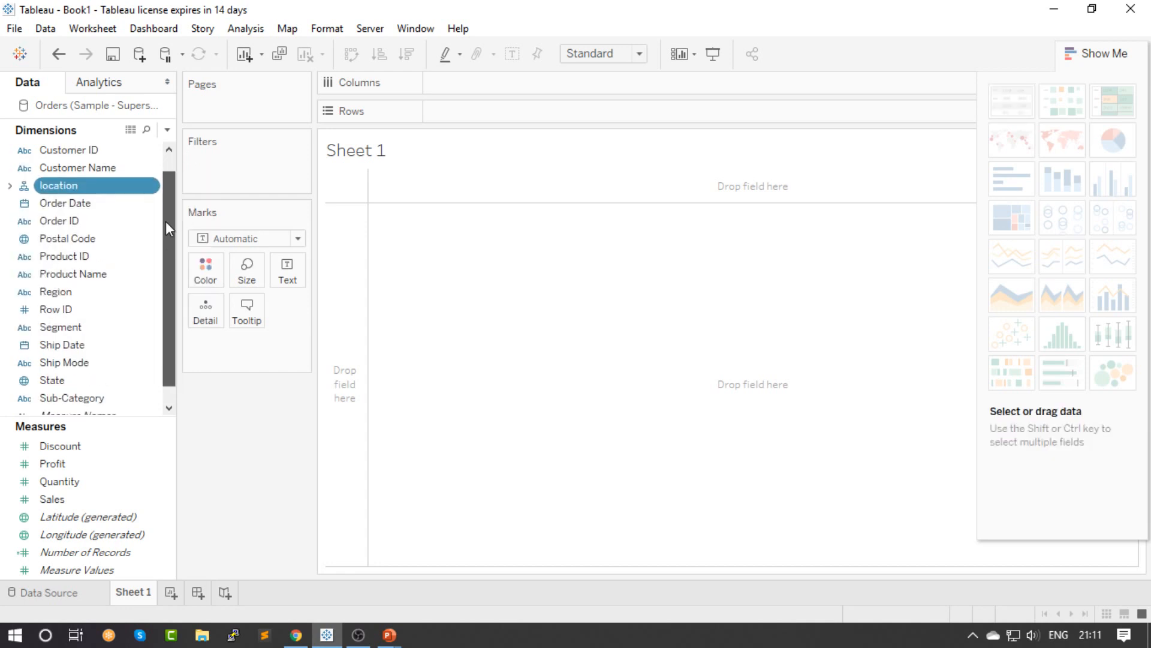
{"action": "left_click_drag", "start_coordinate": [66, 398], "coordinate": [130, 147]}
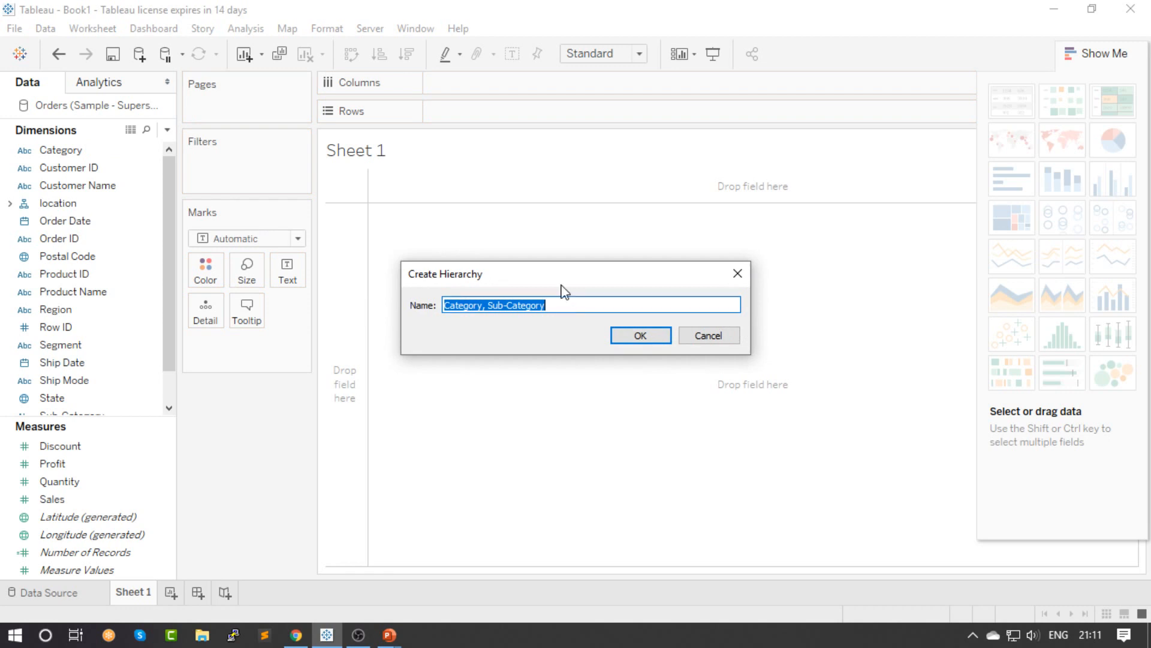
{"action": "type", "text": "product"}
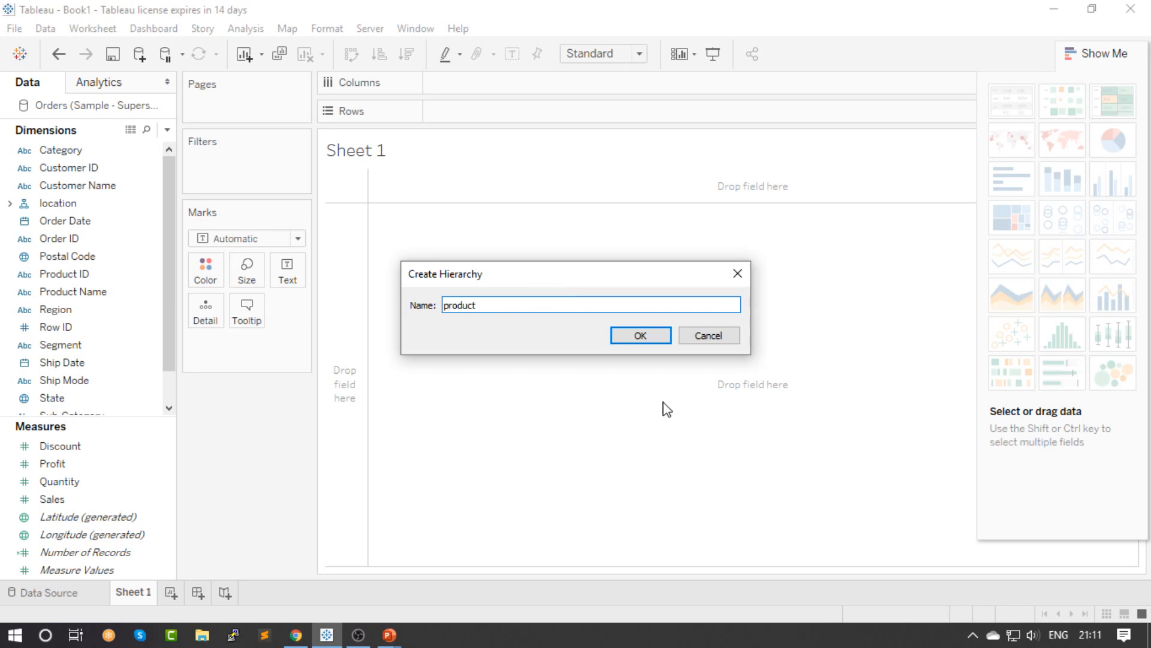
{"action": "left_click", "coordinate": [641, 336]}
{"action": "left_click_drag", "start_coordinate": [178, 188], "coordinate": [172, 157]}
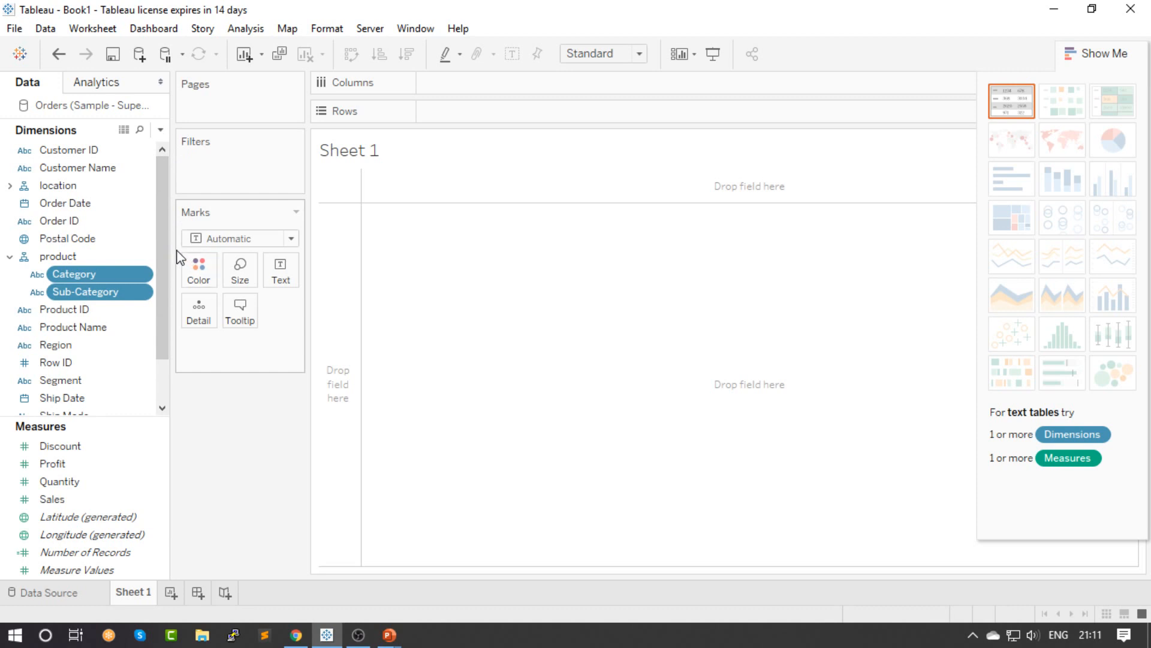
{"action": "left_click_drag", "start_coordinate": [170, 250], "coordinate": [223, 244]}
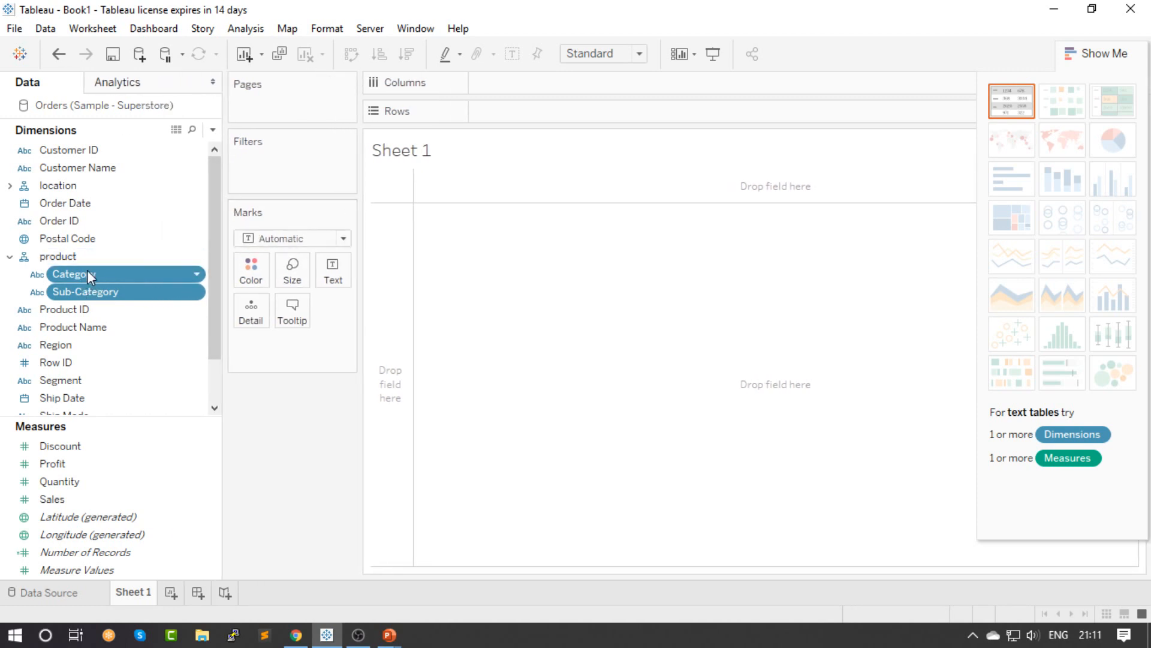
Build a bar chart with Category and Sub-Category on Columns and the sum of Sales on Rows
{"action": "left_click_drag", "start_coordinate": [85, 274], "coordinate": [428, 90]}
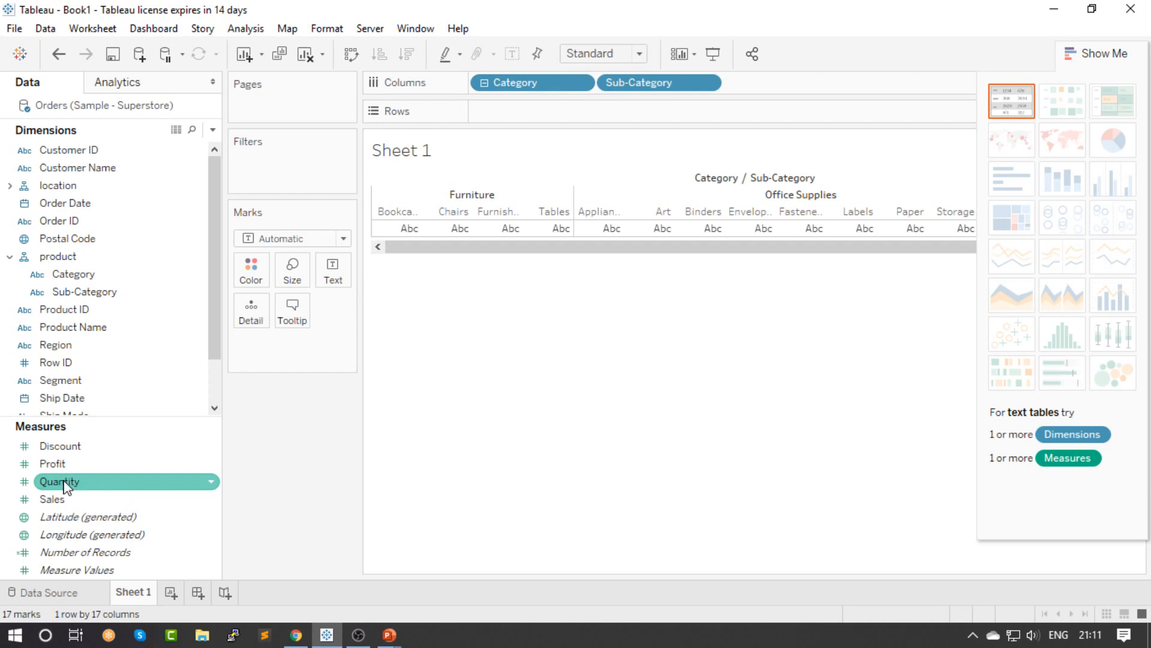
{"action": "left_click_drag", "start_coordinate": [102, 500], "coordinate": [516, 110]}
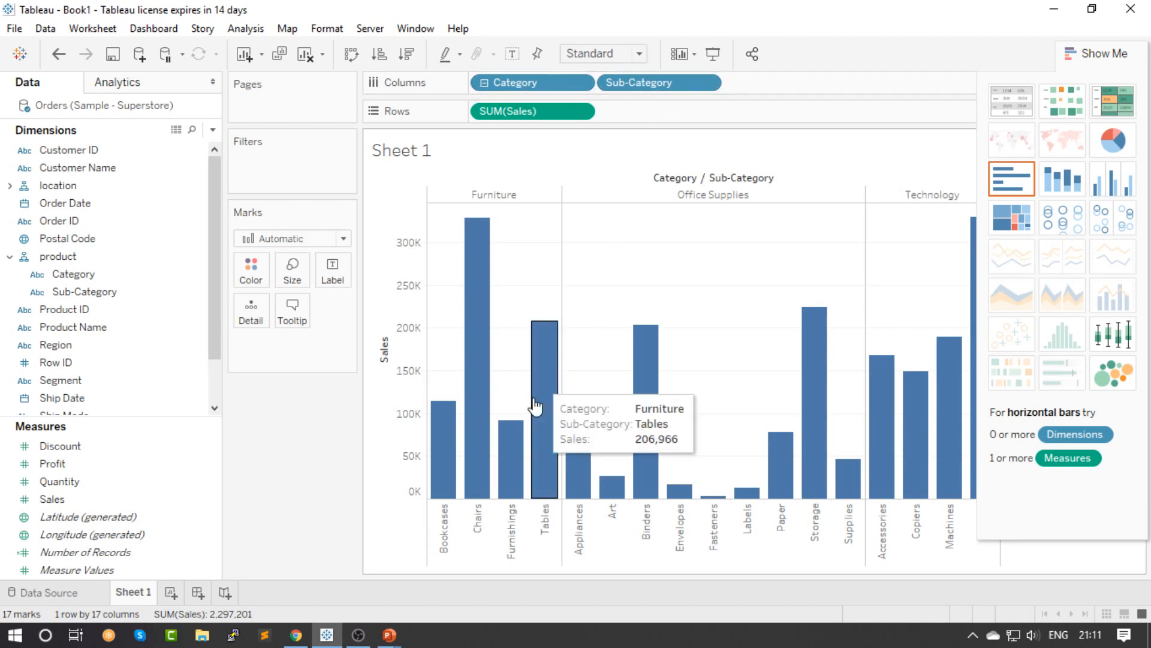
Roll the sales chart up to Category level, inspect the Technology bar, and drill back down to Sub-Category
{"action": "left_click", "coordinate": [485, 85]}
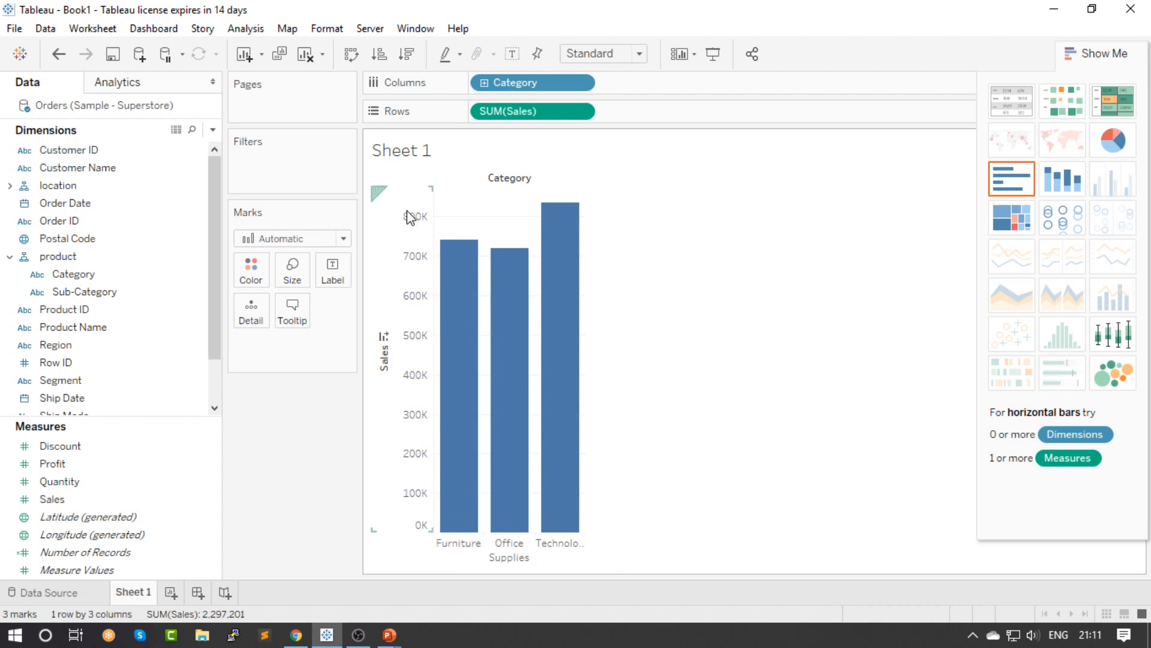
{"action": "mouse_move", "coordinate": [563, 221]}
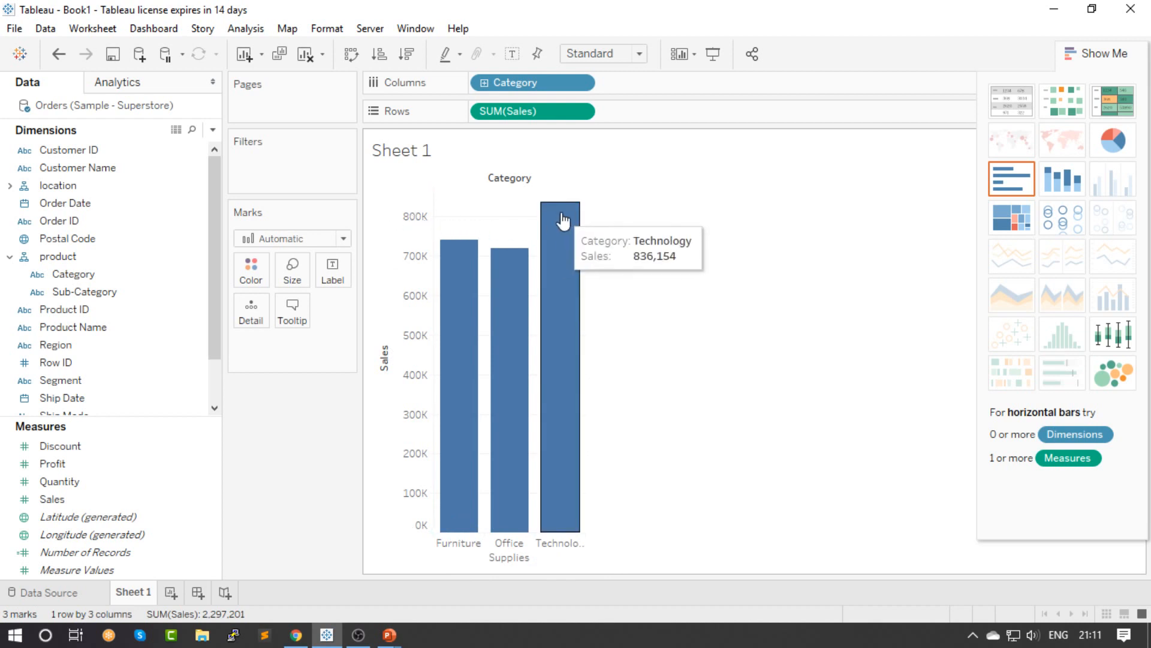
{"action": "left_click", "coordinate": [484, 82]}
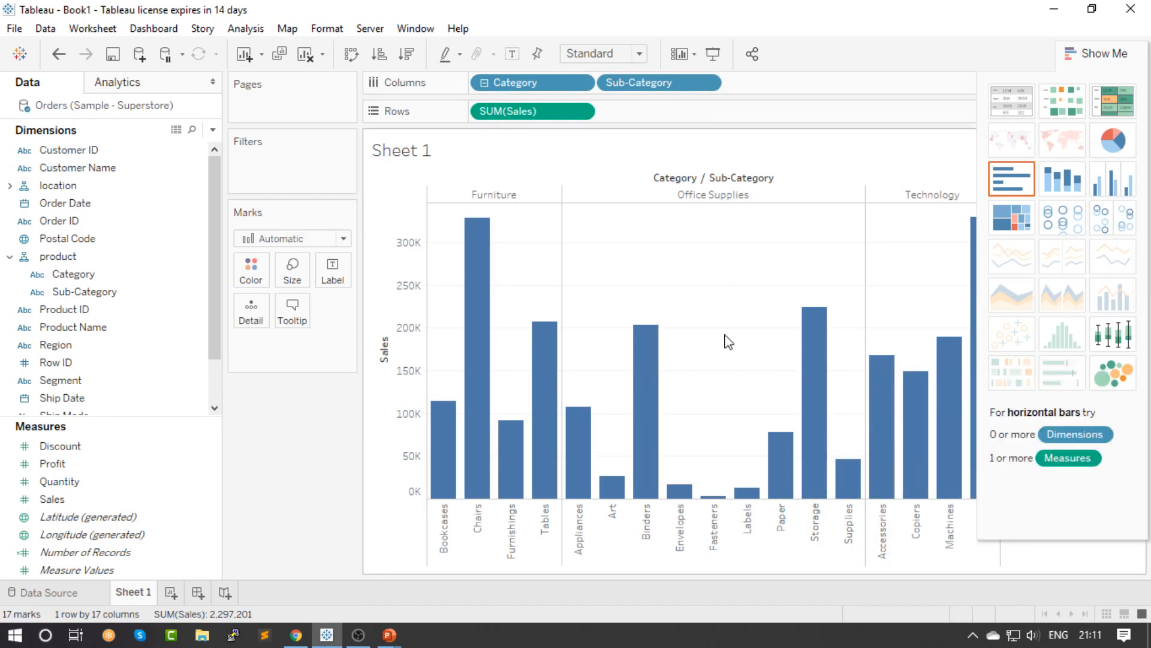
{"action": "mouse_move", "coordinate": [465, 266]}
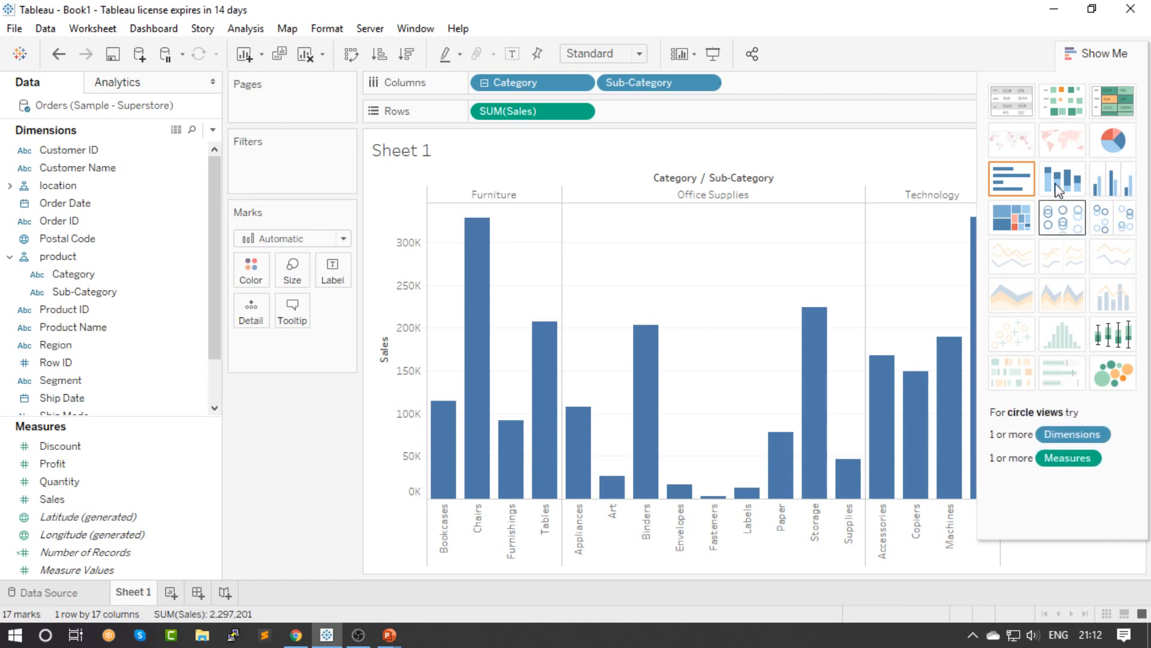
Try the sales chart as a treemap, stacked bars and vertical bars, and settle on horizontal bars
{"action": "left_click", "coordinate": [990, 237]}
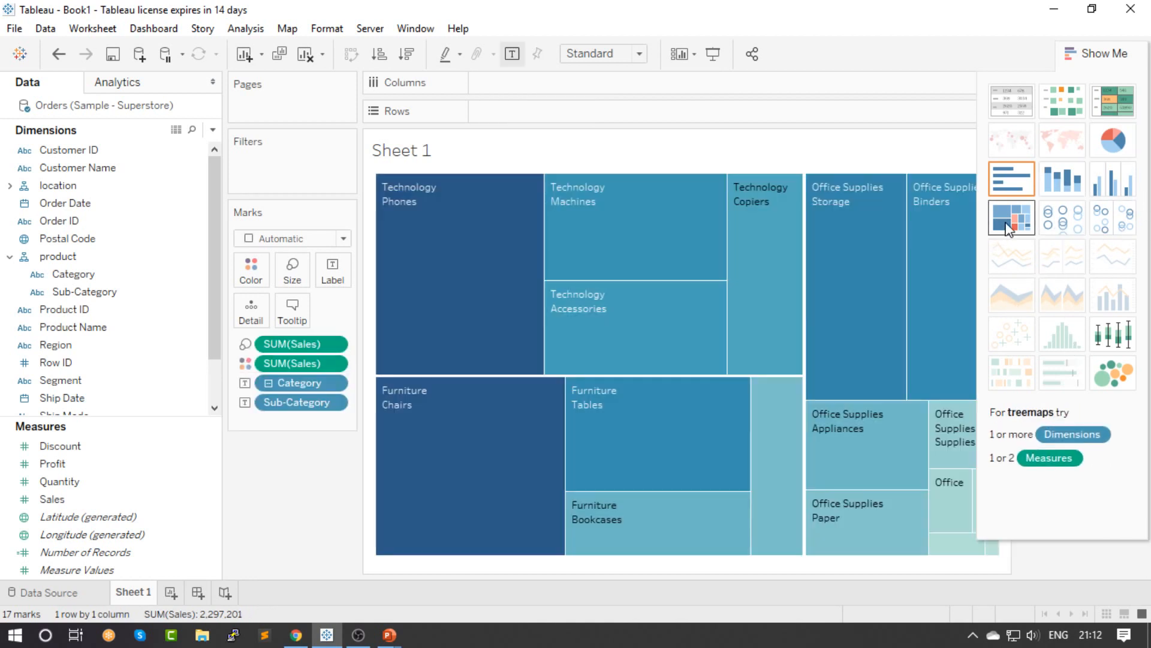
{"action": "left_click", "coordinate": [1083, 179]}
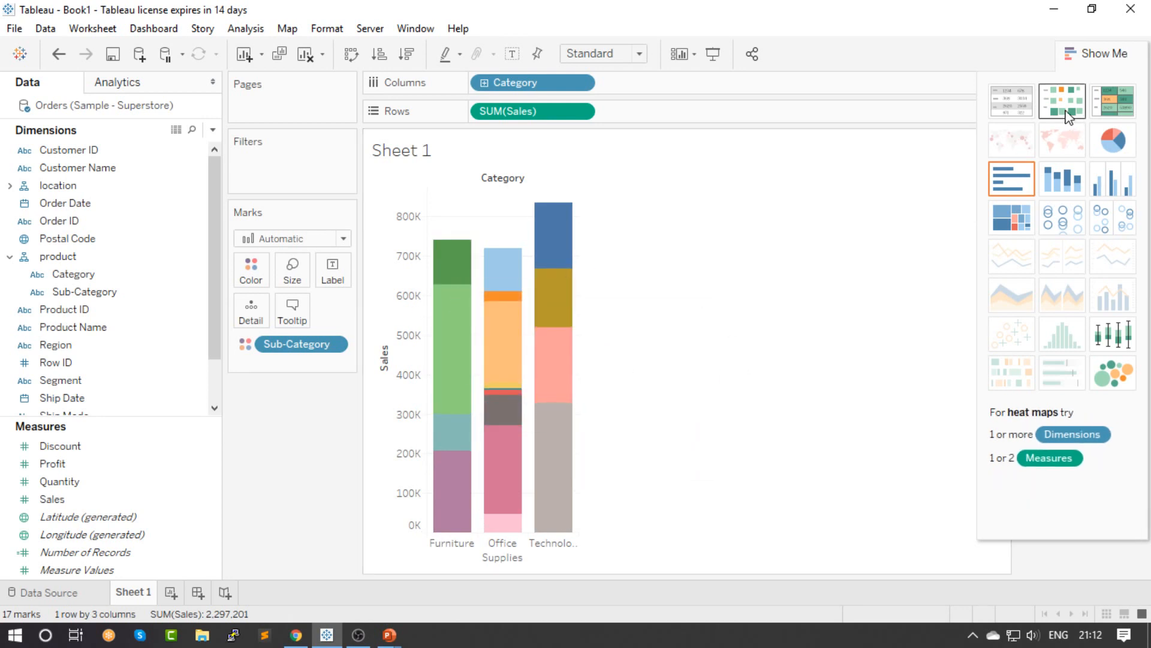
{"action": "left_click", "coordinate": [1098, 186]}
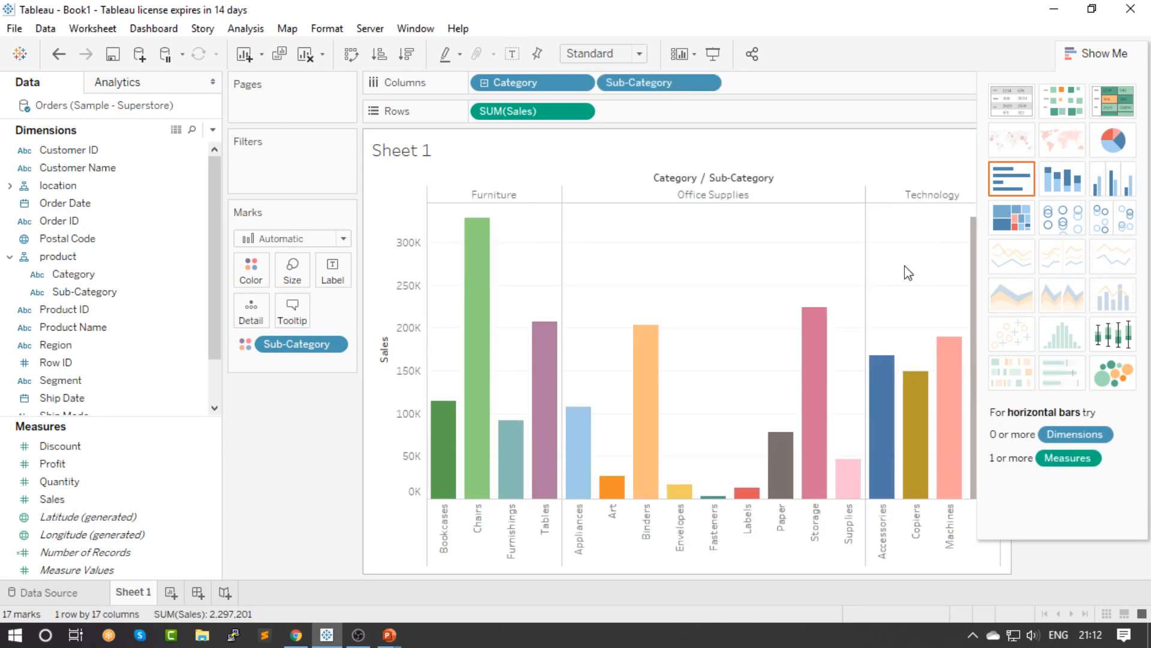
{"action": "left_click", "coordinate": [1013, 189]}
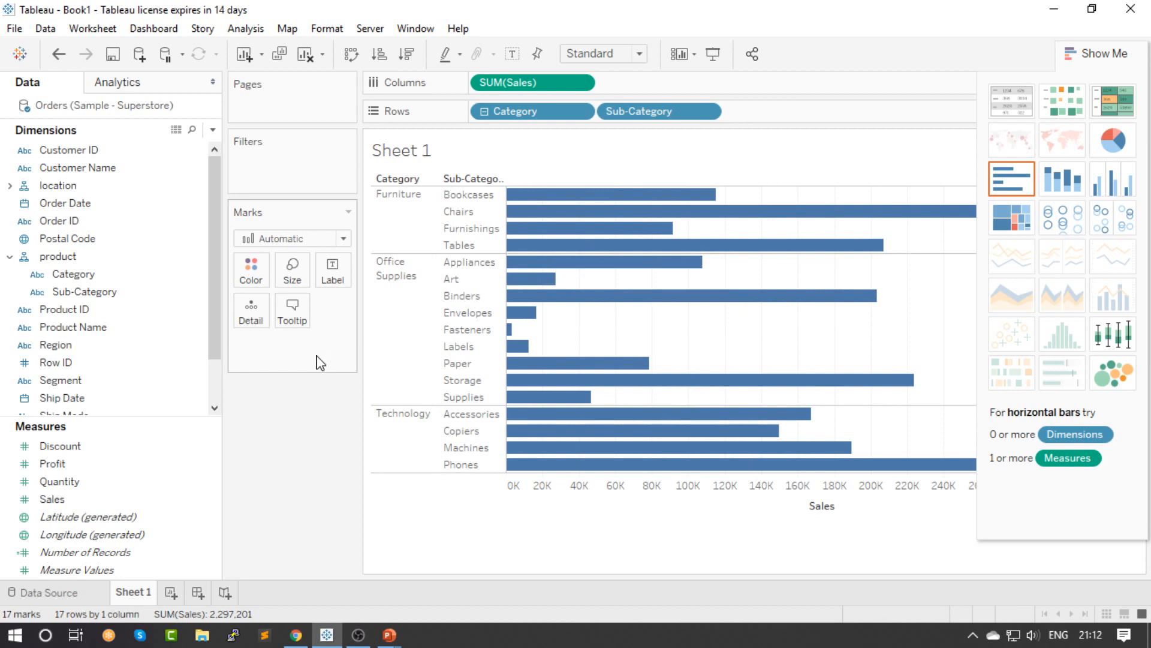
Add Region as a detail of the sales bars and inspect the regional segments of the Bookcases bar
{"action": "scroll", "coordinate": [193, 304], "scroll_direction": "down", "scroll_amount": 2}
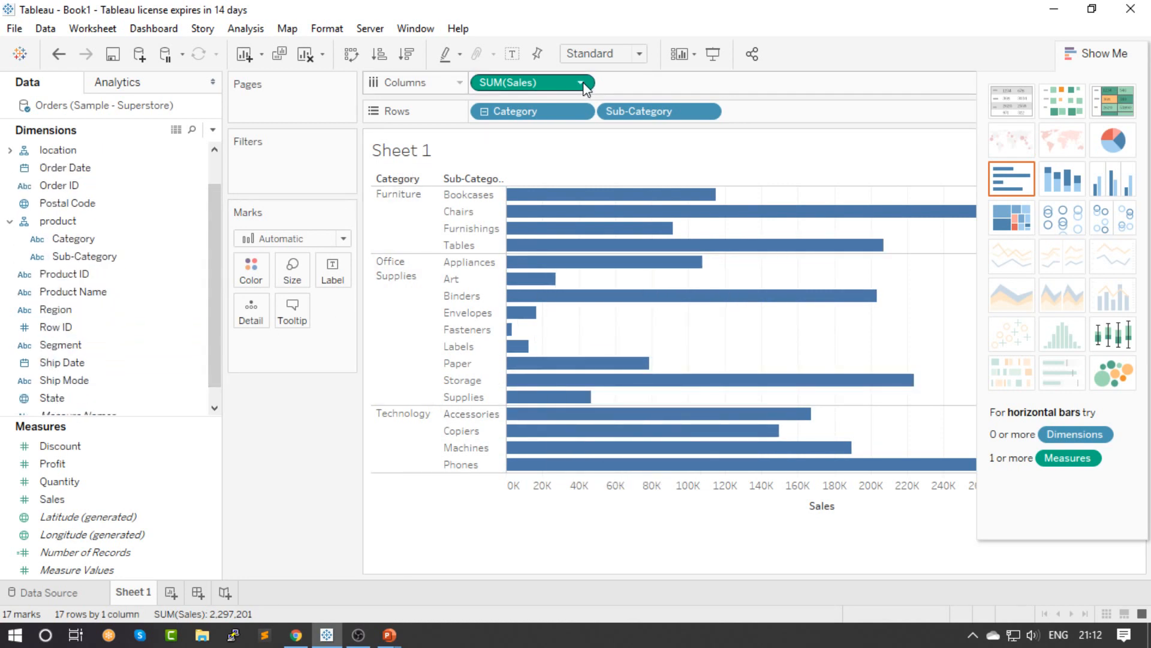
{"action": "scroll", "coordinate": [207, 352], "scroll_direction": "down", "scroll_amount": 1}
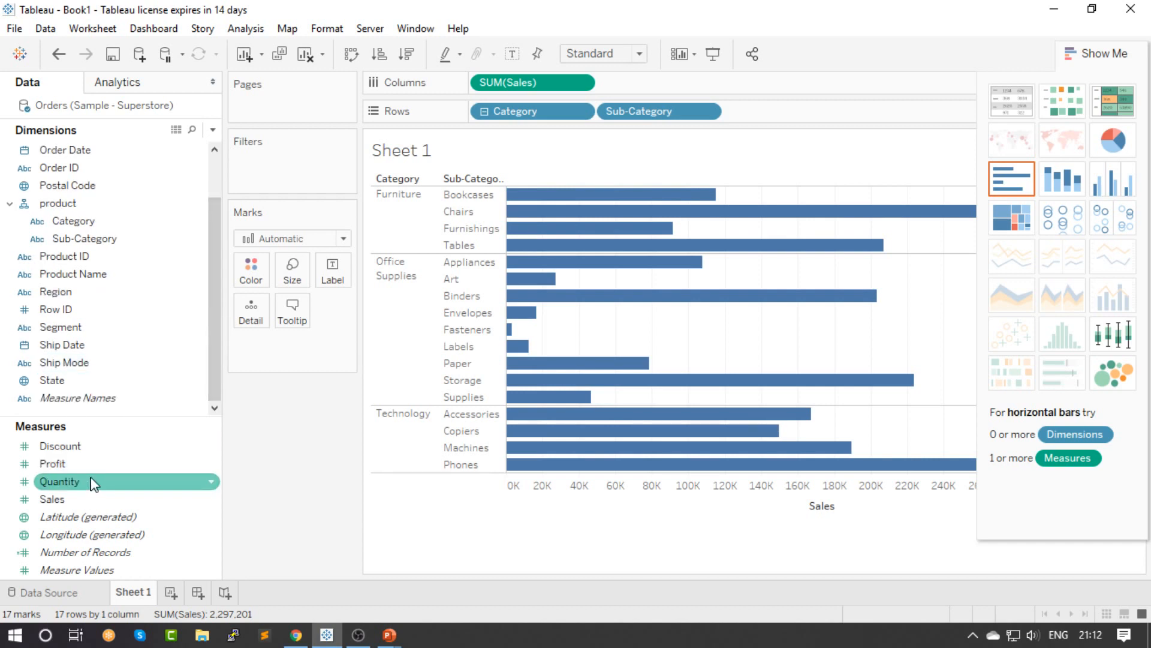
{"action": "scroll", "coordinate": [218, 327], "scroll_direction": "up", "scroll_amount": 3}
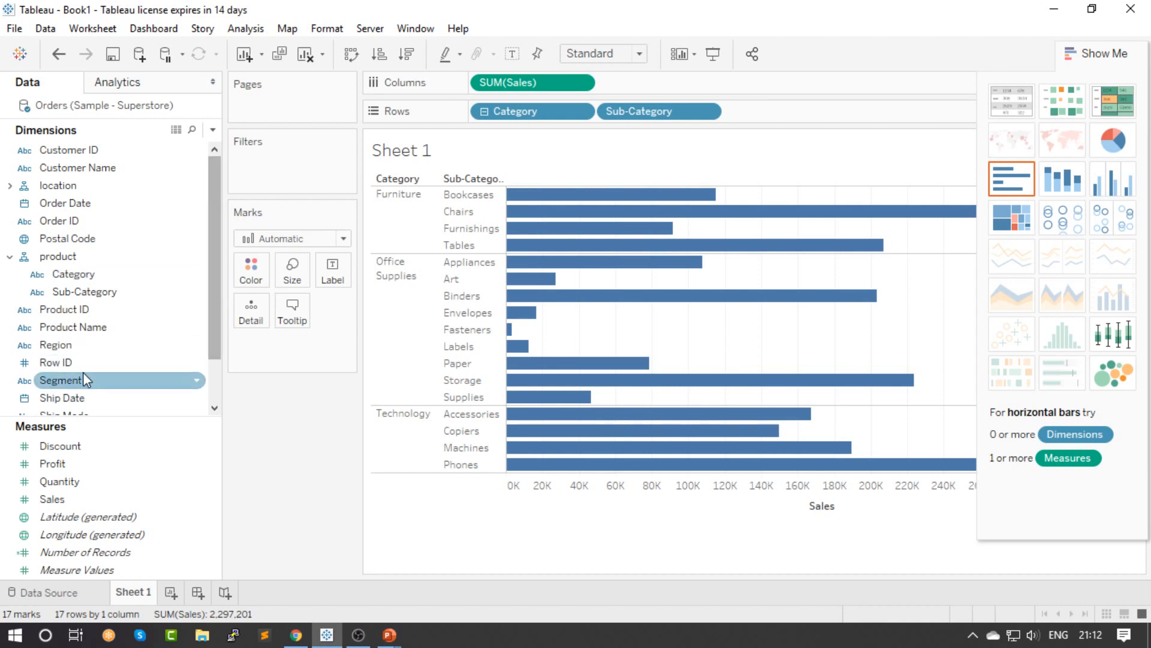
{"action": "left_click_drag", "start_coordinate": [58, 345], "coordinate": [275, 349]}
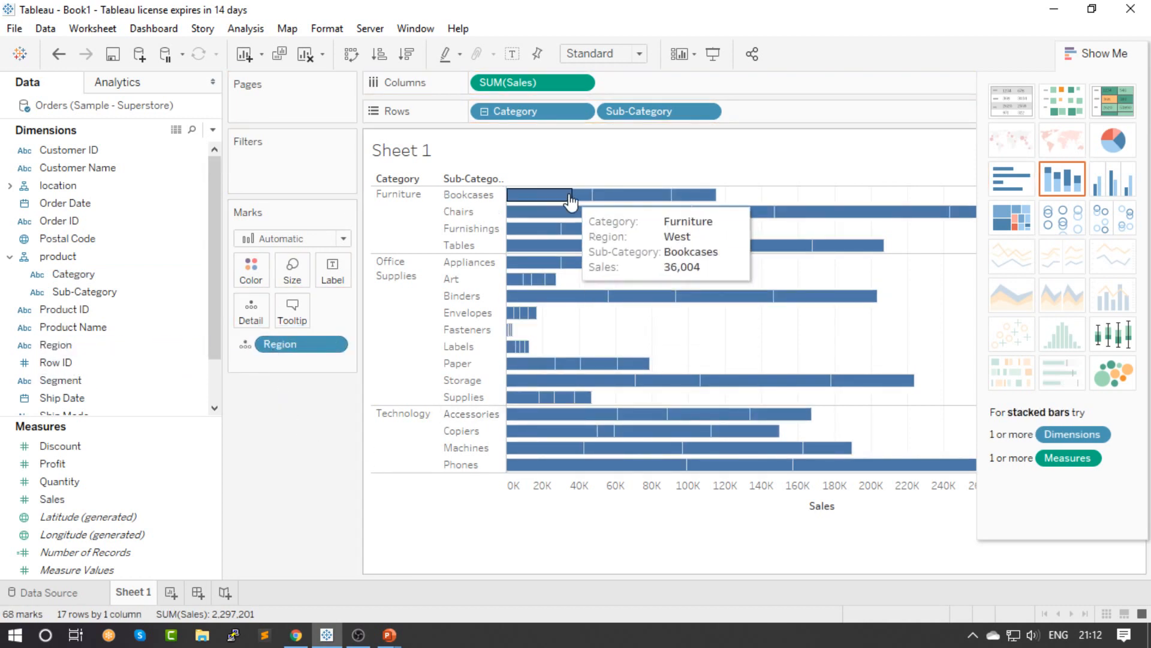
{"action": "mouse_move", "coordinate": [609, 200]}
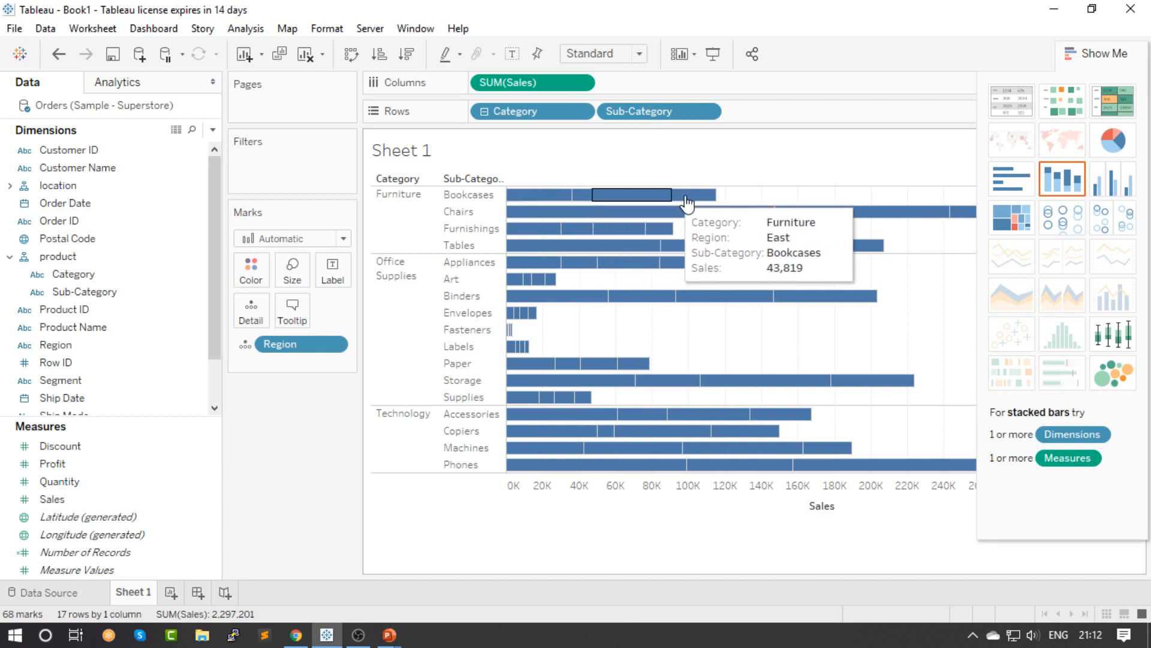
{"action": "mouse_move", "coordinate": [583, 423]}
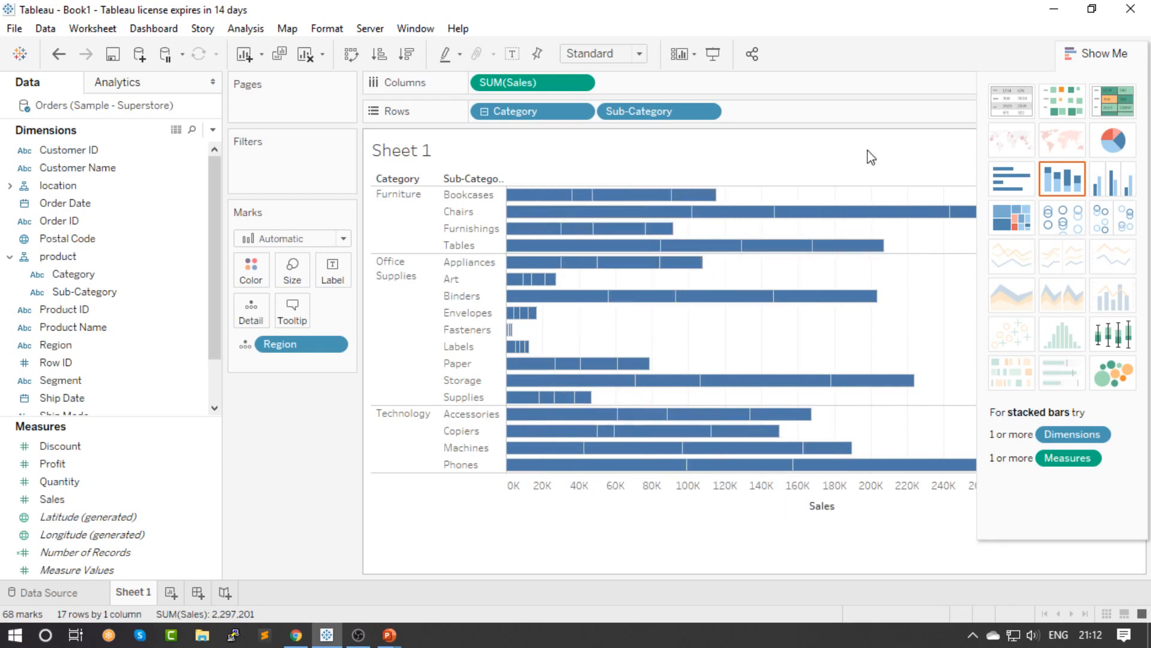
Hide the chart type suggestions and color the sales bars by Region
{"action": "left_click", "coordinate": [1101, 47]}
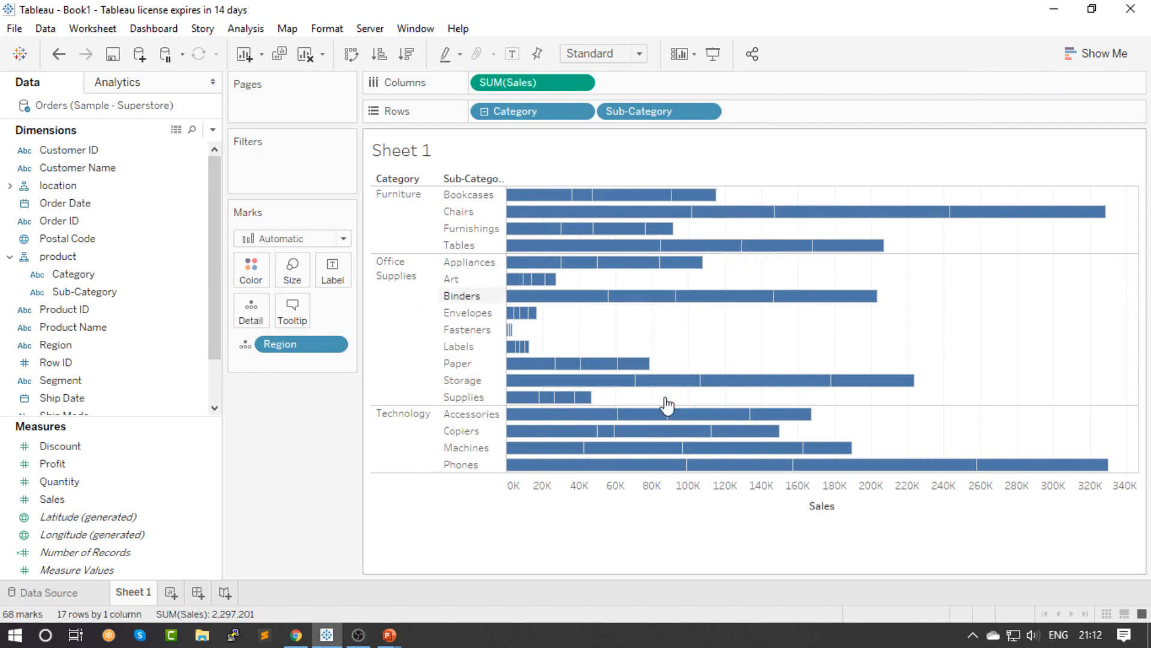
{"action": "mouse_move", "coordinate": [660, 423]}
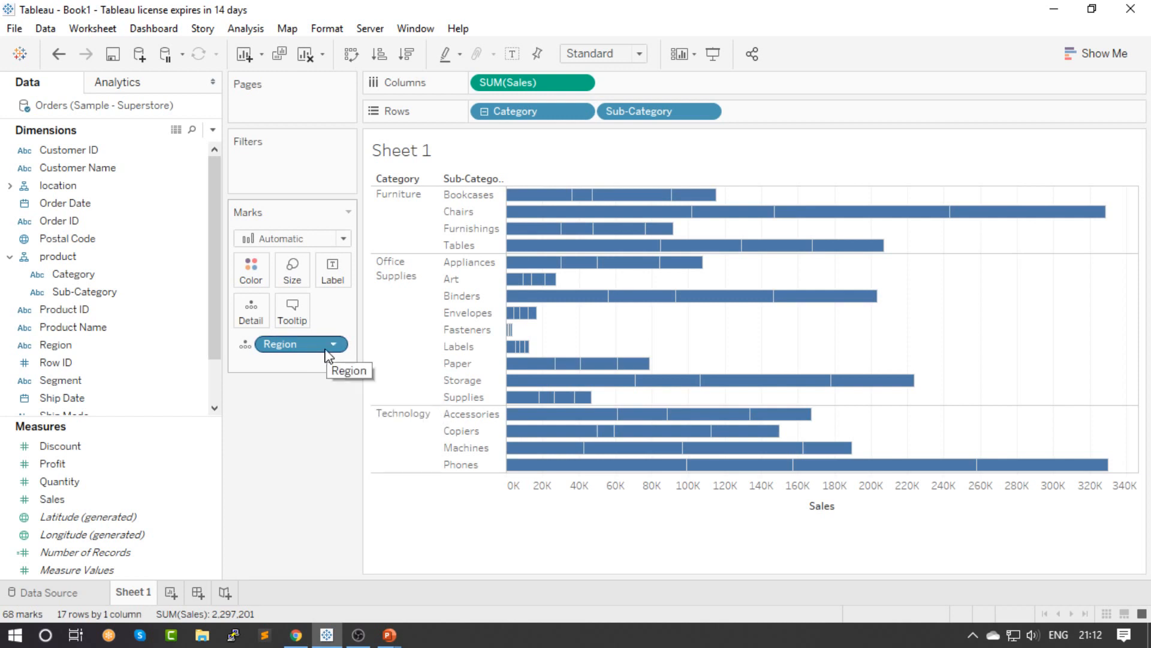
{"action": "left_click_drag", "start_coordinate": [313, 350], "coordinate": [251, 268]}
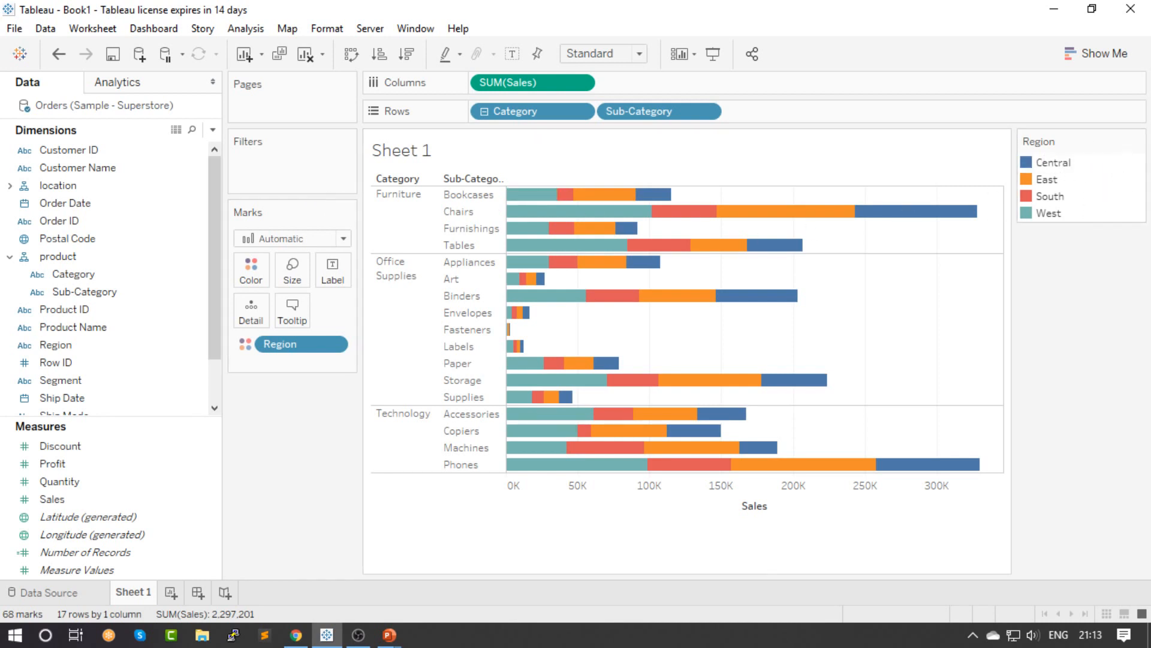
Remove the sum of Sales from Columns and place Sales back on Columns
{"action": "left_click", "coordinate": [580, 84]}
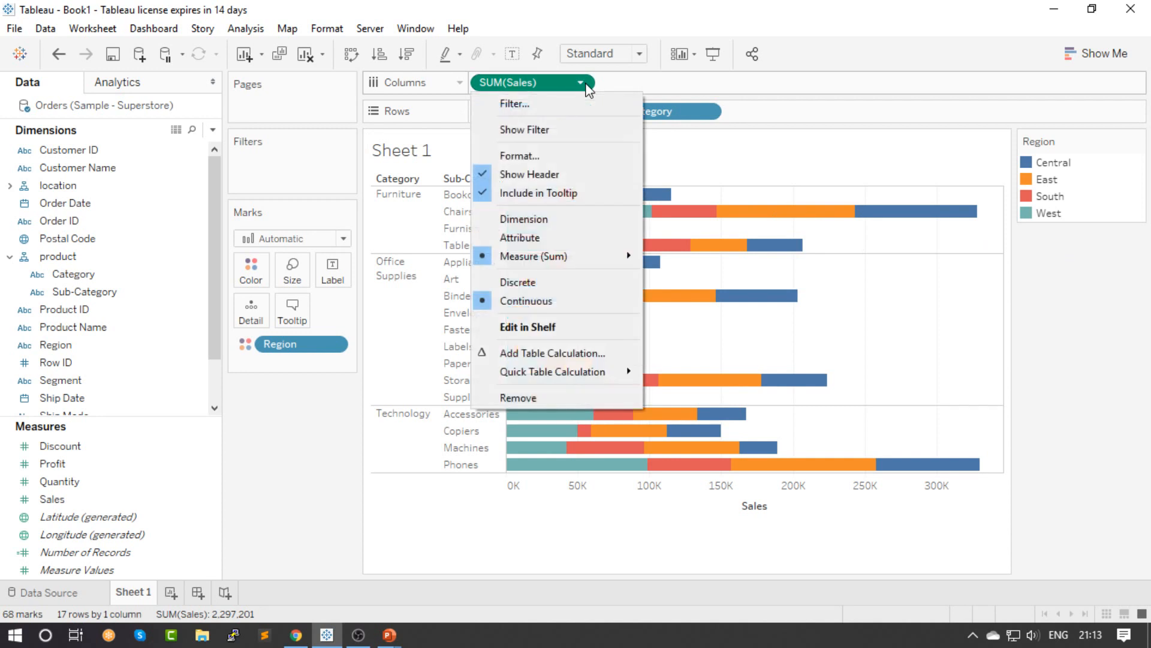
{"action": "left_click", "coordinate": [580, 84]}
{"action": "left_click_drag", "start_coordinate": [576, 84], "coordinate": [428, 242]}
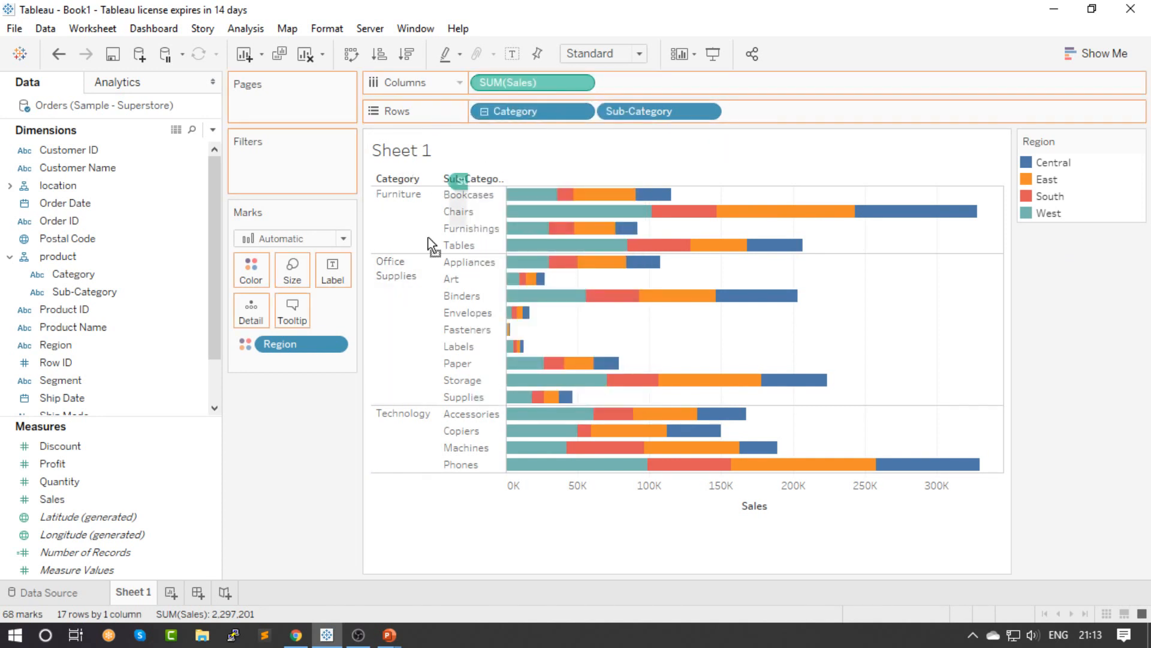
{"action": "left_click_drag", "start_coordinate": [303, 448], "coordinate": [304, 447]}
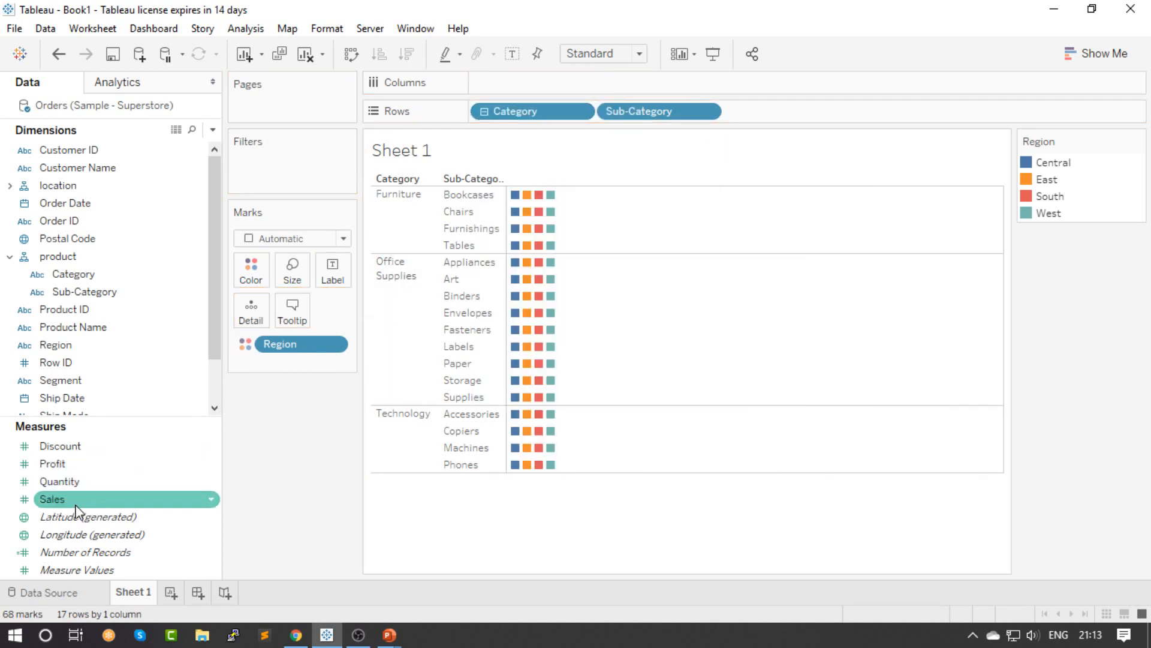
{"action": "left_click_drag", "start_coordinate": [69, 499], "coordinate": [540, 84]}
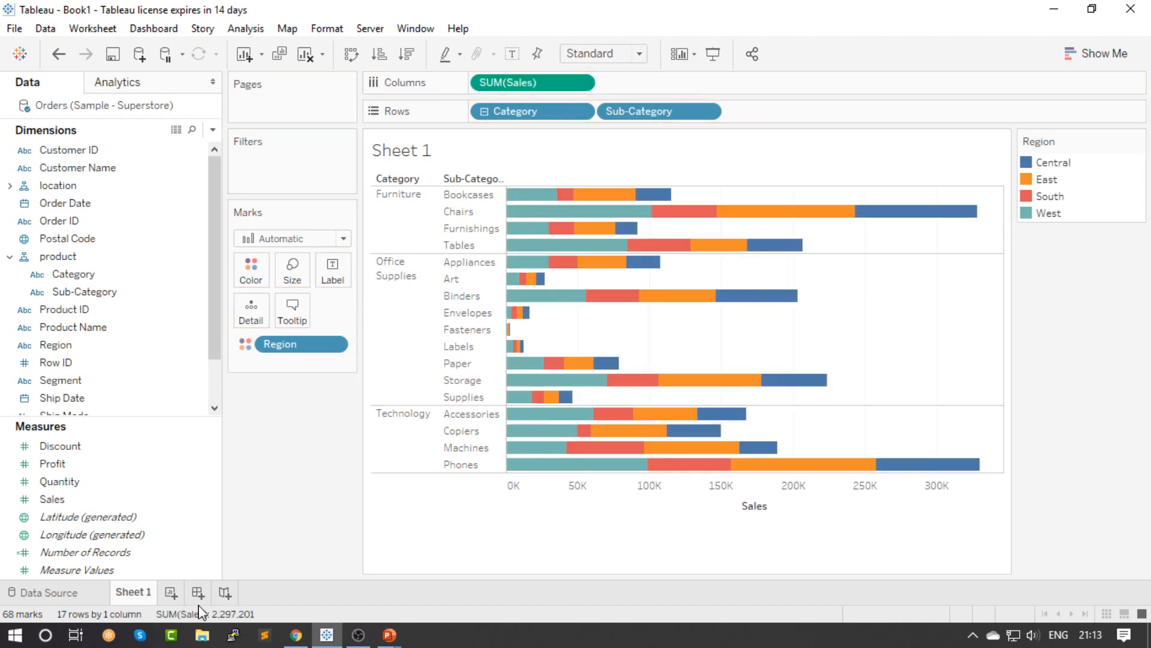
Create a new worksheet with a line chart of the sum of Profit on Rows by Order Date year on Columns
{"action": "left_click", "coordinate": [170, 593]}
{"action": "scroll", "coordinate": [126, 360], "scroll_direction": "down", "scroll_amount": 1}
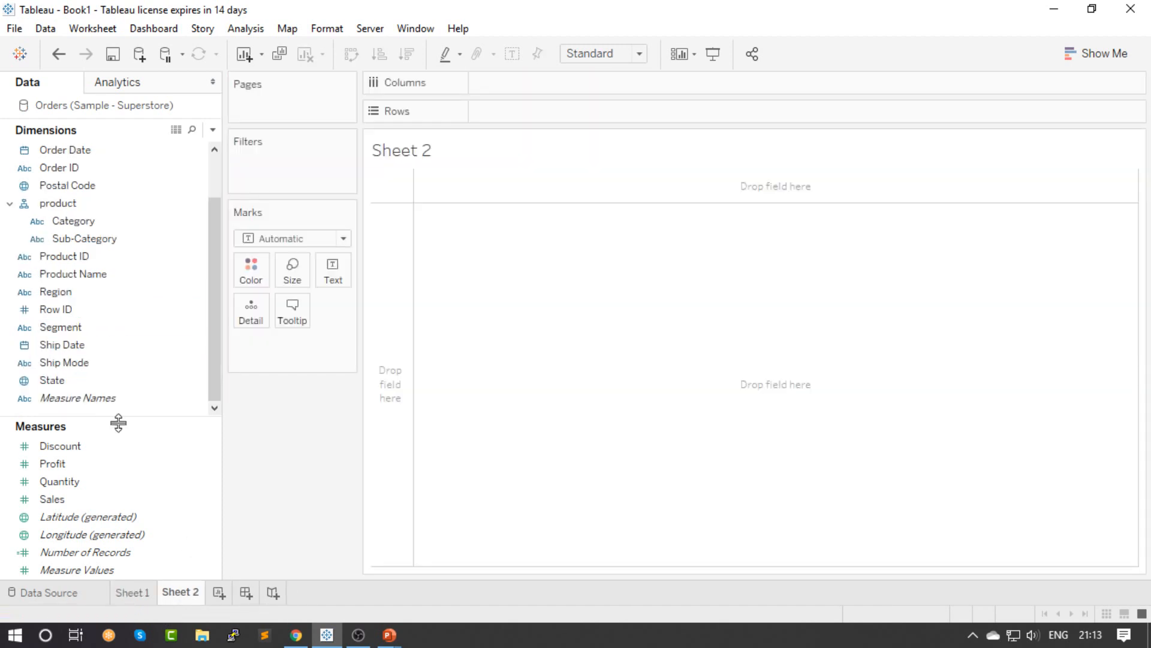
{"action": "mouse_move", "coordinate": [84, 495]}
{"action": "left_mouse_down"}
{"action": "mouse_move", "coordinate": [120, 471]}
{"action": "mouse_move", "coordinate": [93, 500]}
{"action": "left_mouse_up"}
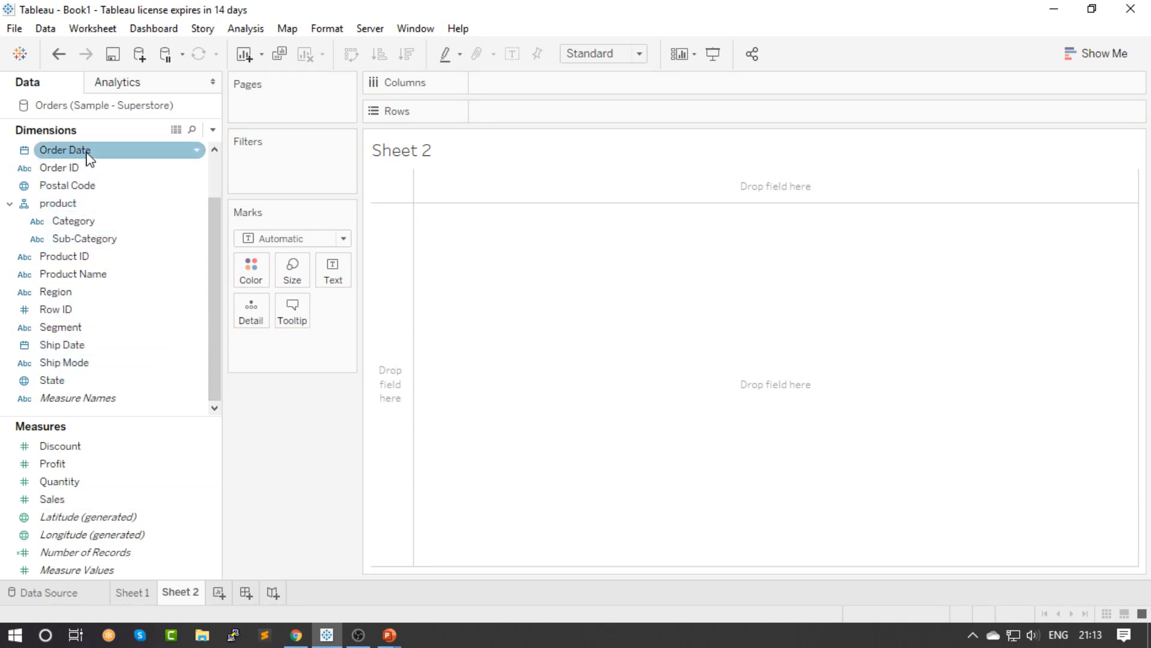
{"action": "left_click_drag", "start_coordinate": [84, 151], "coordinate": [541, 88]}
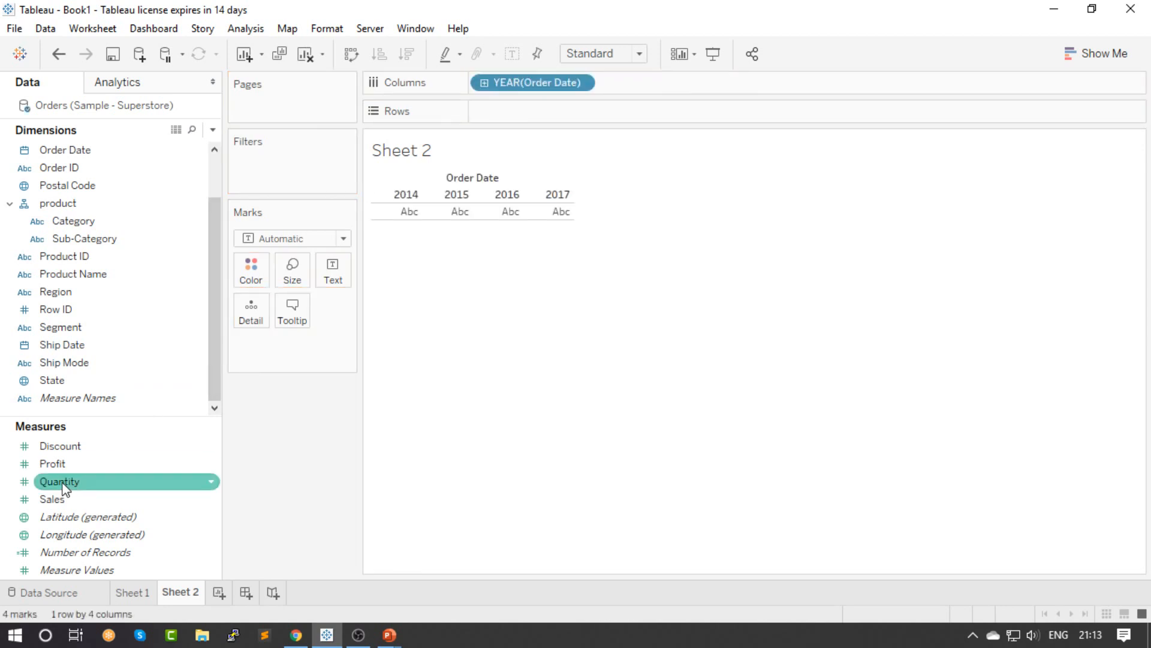
{"action": "left_click_drag", "start_coordinate": [52, 464], "coordinate": [508, 126]}
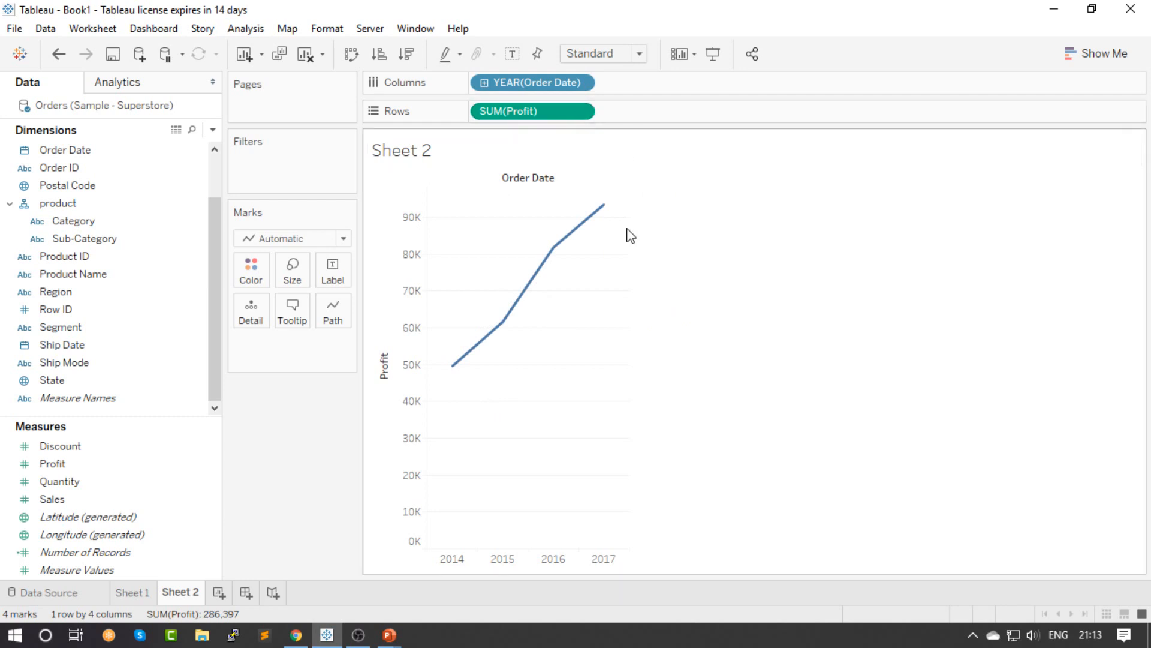
{"action": "mouse_move", "coordinate": [458, 373]}
Change the Order Date level of the profit chart to Quarter and to Day
{"action": "left_click", "coordinate": [580, 83]}
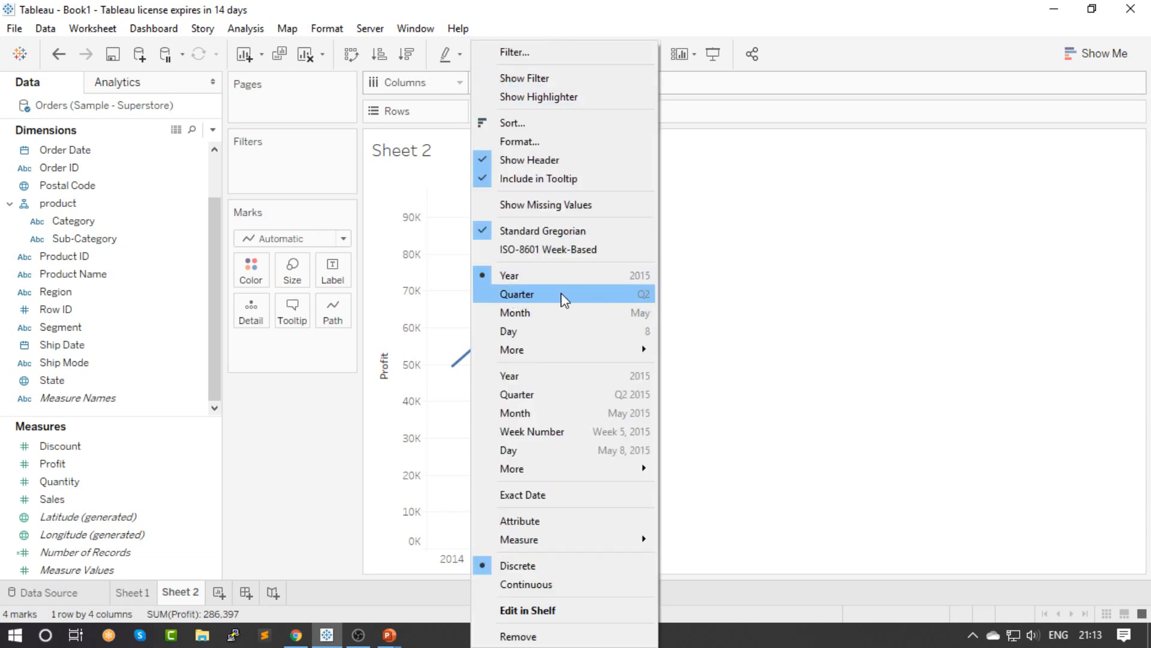
{"action": "left_click", "coordinate": [564, 296]}
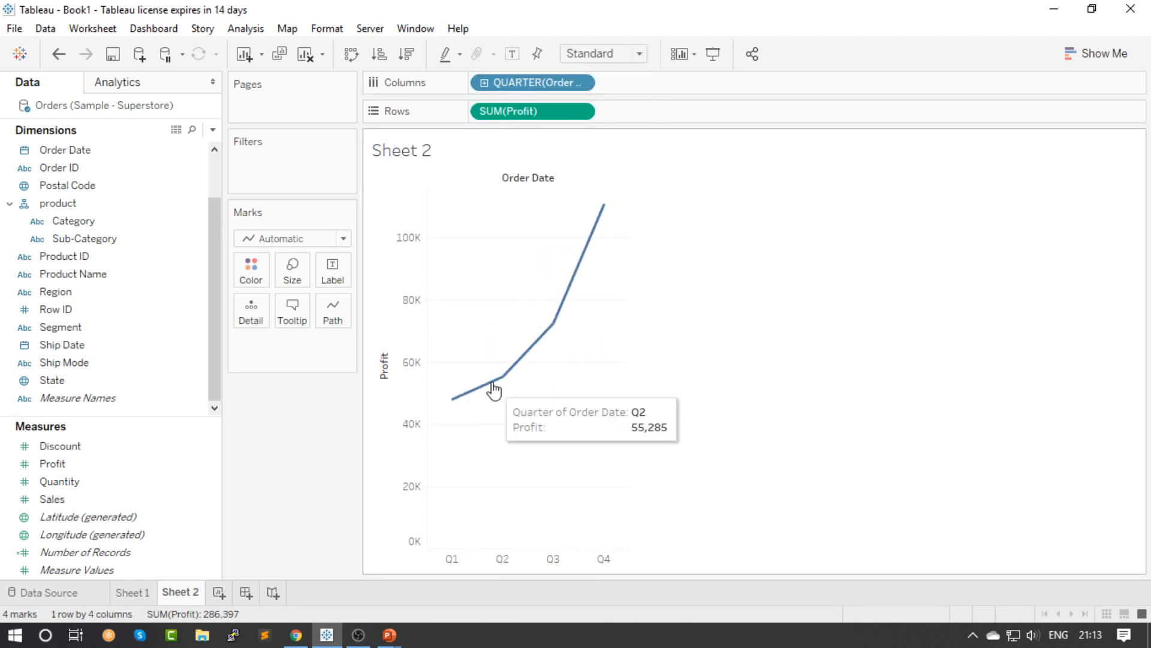
{"action": "left_click", "coordinate": [582, 83]}
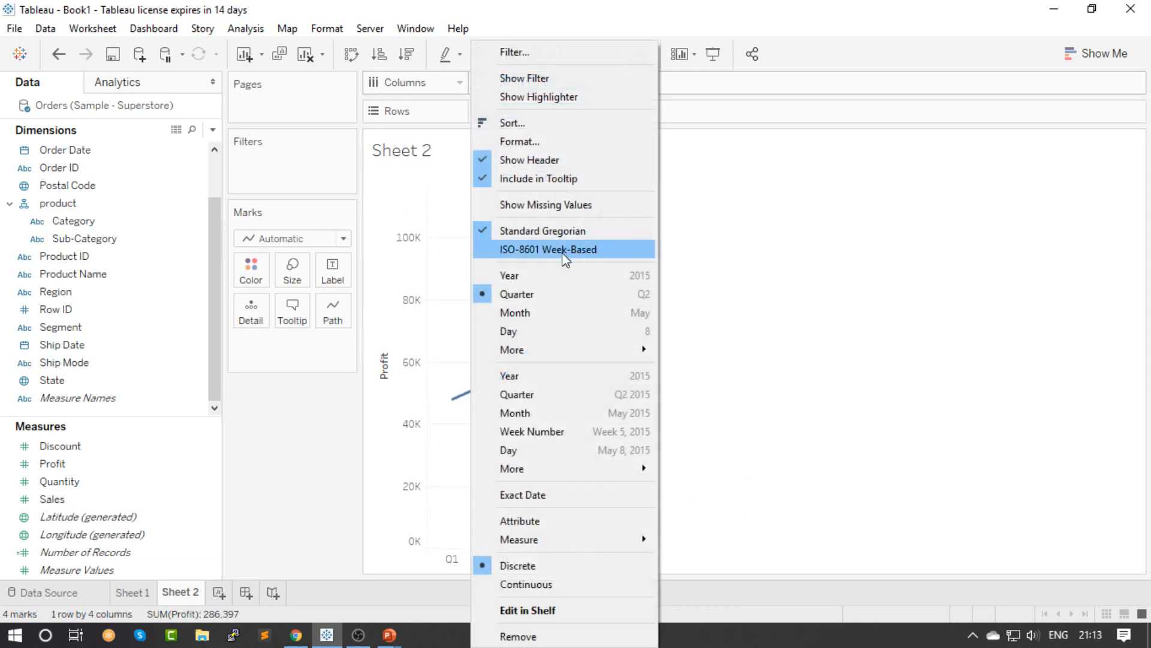
{"action": "left_click", "coordinate": [545, 324]}
{"action": "left_click", "coordinate": [584, 83]}
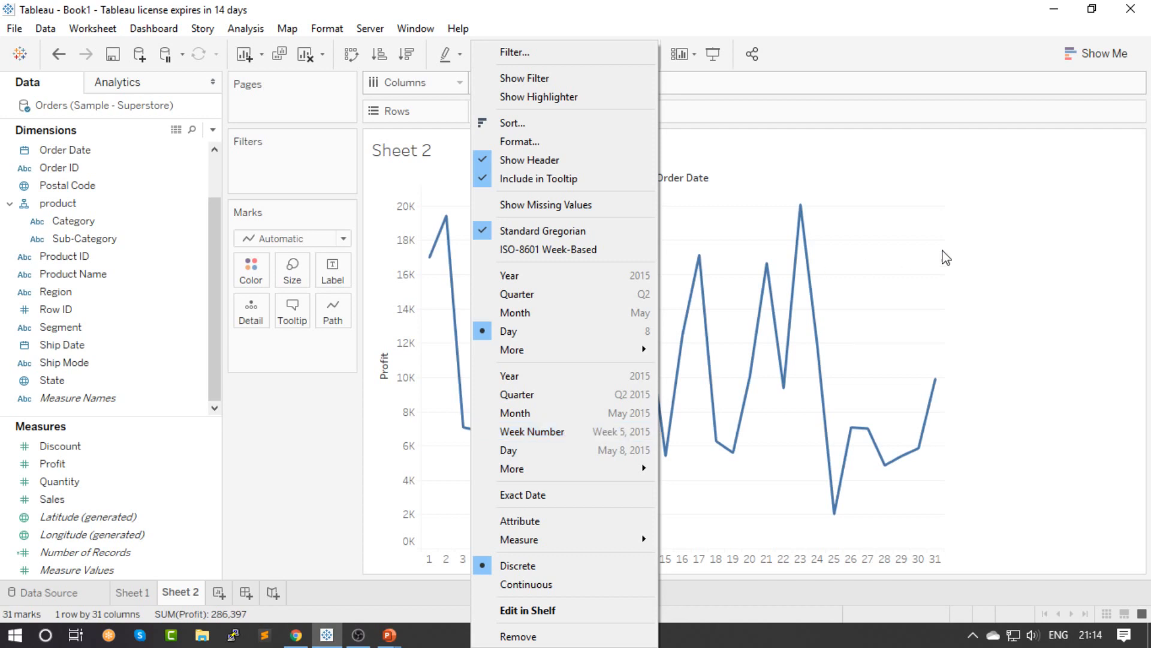
{"action": "left_click", "coordinate": [1011, 253]}
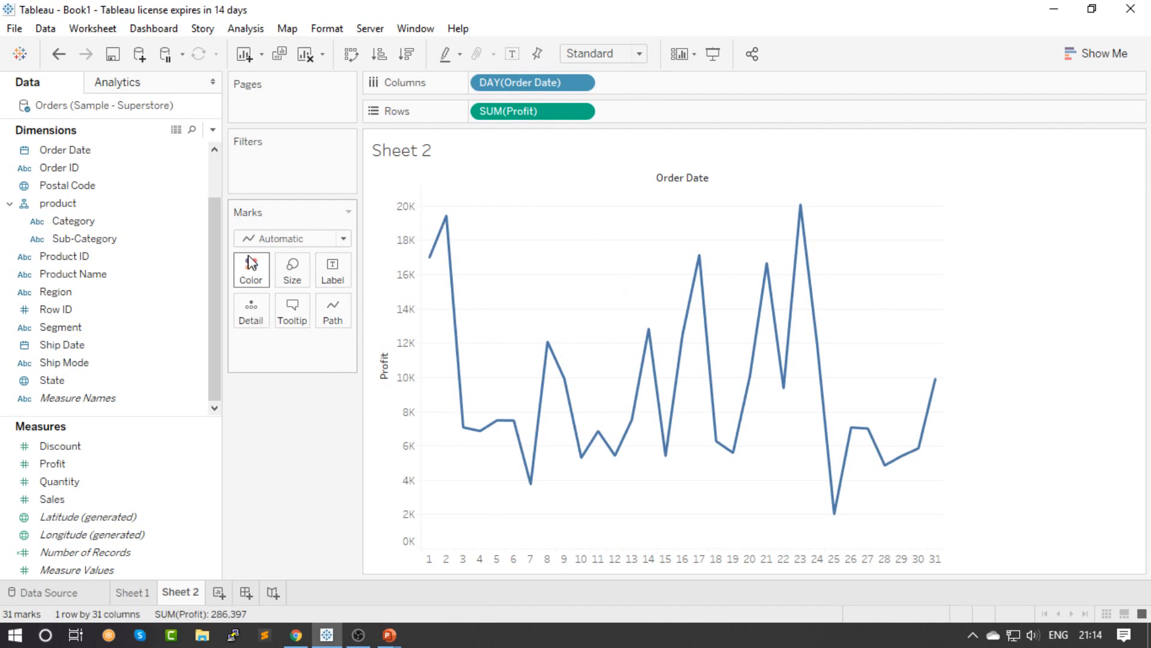
Color the profit lines by Category and set the Order Date level to Year
{"action": "left_click_drag", "start_coordinate": [215, 289], "coordinate": [218, 246]}
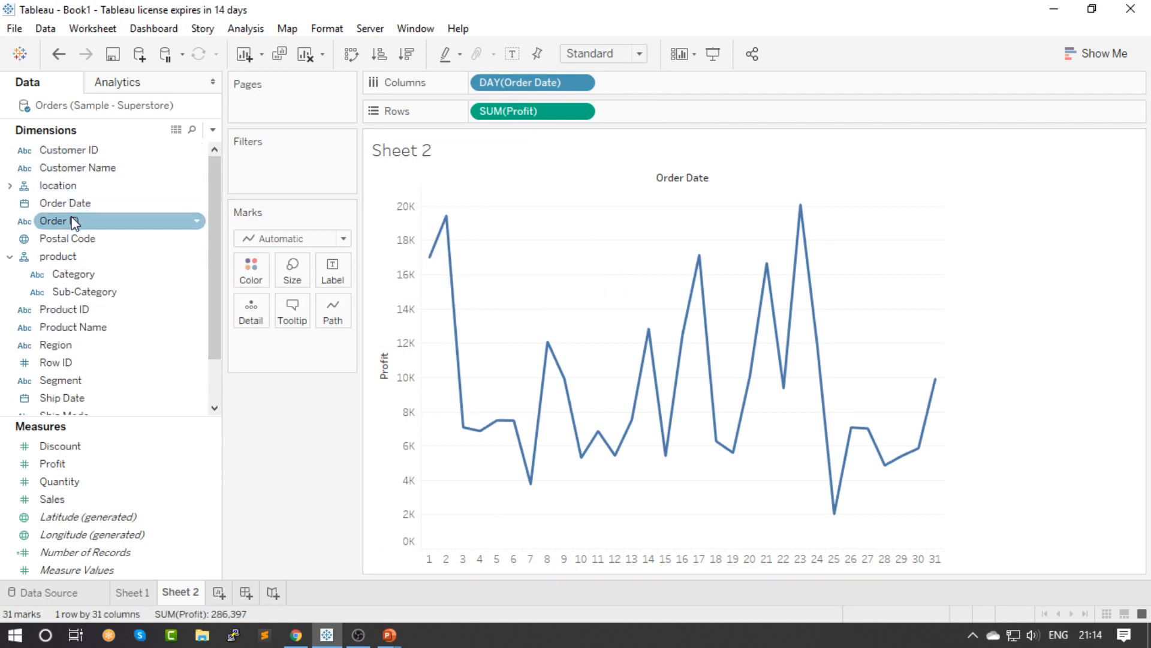
{"action": "left_click_drag", "start_coordinate": [165, 298], "coordinate": [254, 282]}
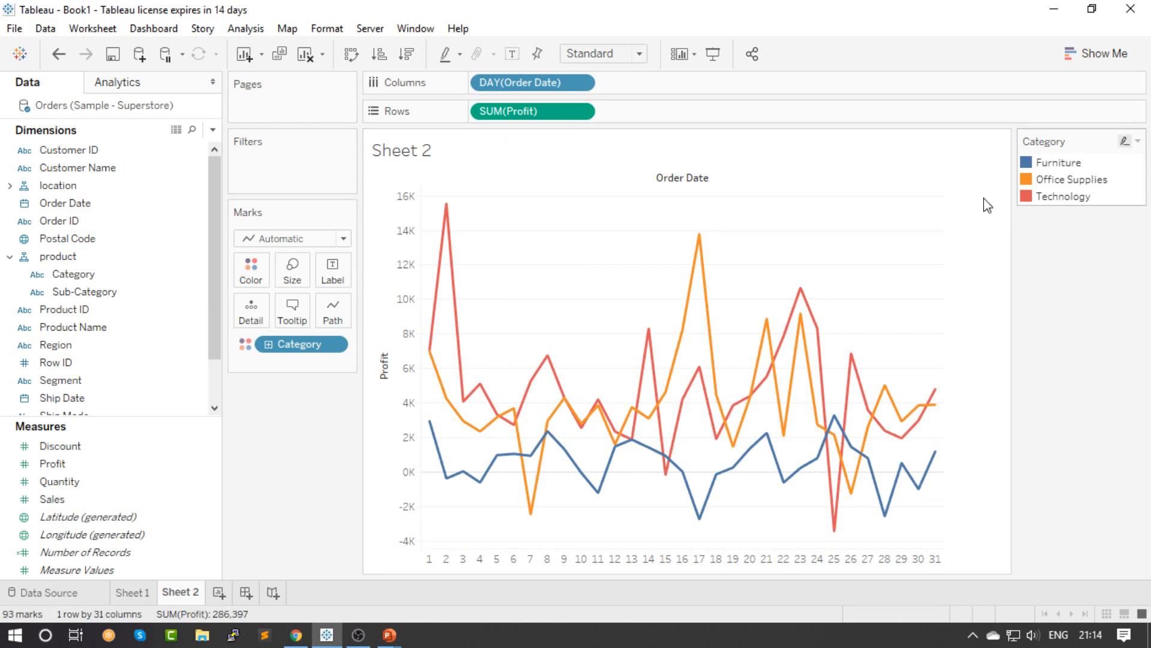
{"action": "left_click", "coordinate": [585, 82]}
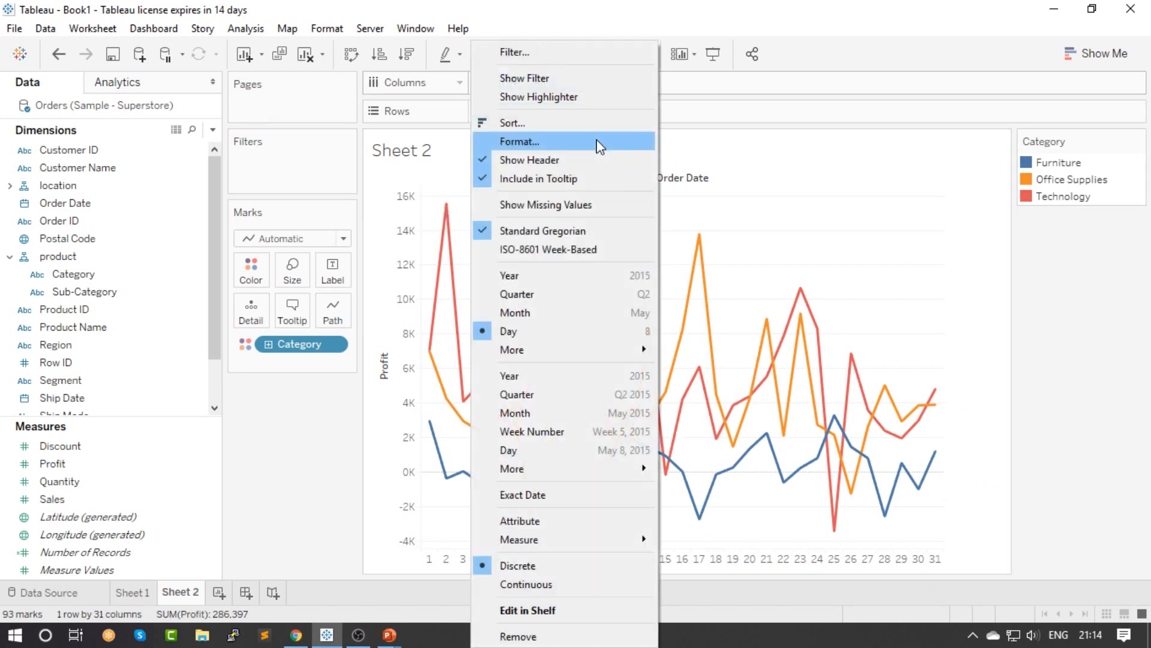
{"action": "left_click", "coordinate": [545, 277]}
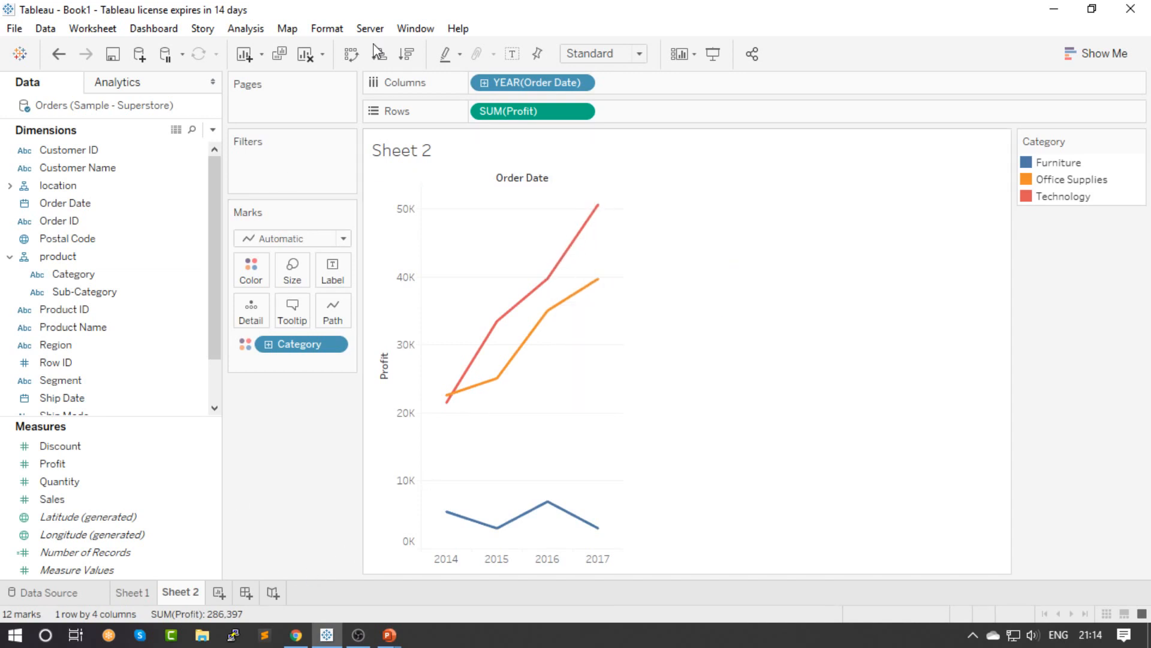
Create another worksheet with a map from the generated Longitude on Columns and the generated Latitude on Rows
{"action": "left_click", "coordinate": [219, 593]}
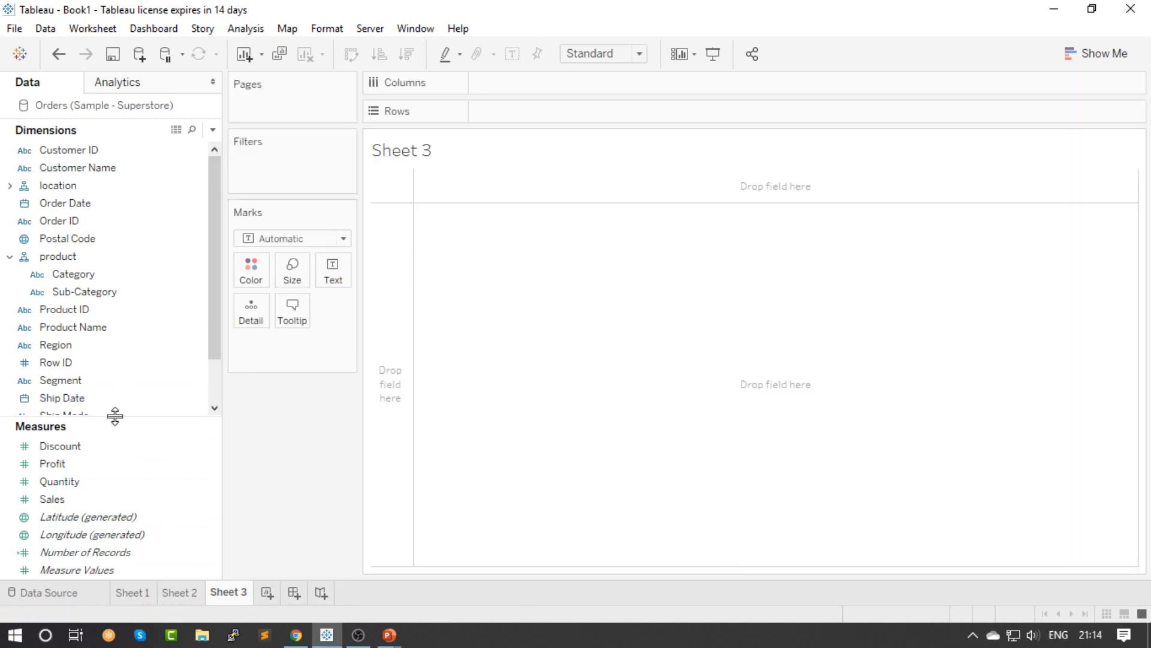
{"action": "left_click", "coordinate": [180, 448]}
{"action": "left_click", "coordinate": [77, 519]}
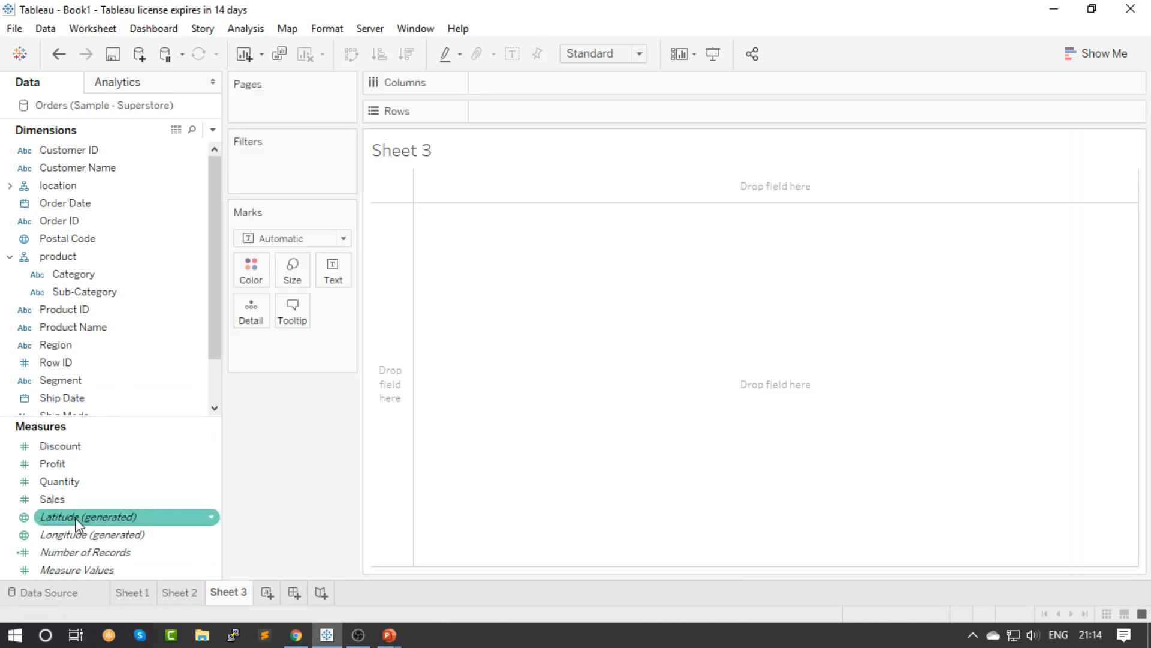
{"action": "double_click", "coordinate": [75, 519]}
{"action": "left_click", "coordinate": [89, 533]}
{"action": "double_click", "coordinate": [89, 532]}
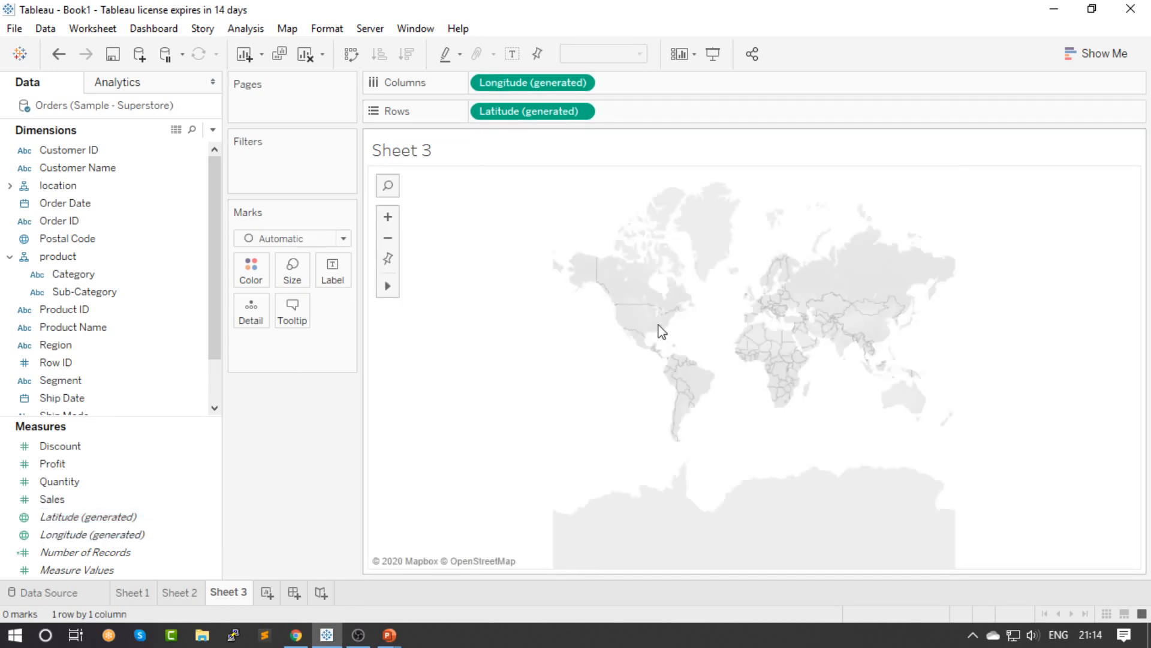
{"action": "scroll", "coordinate": [631, 339], "scroll_direction": "up", "scroll_amount": 3}
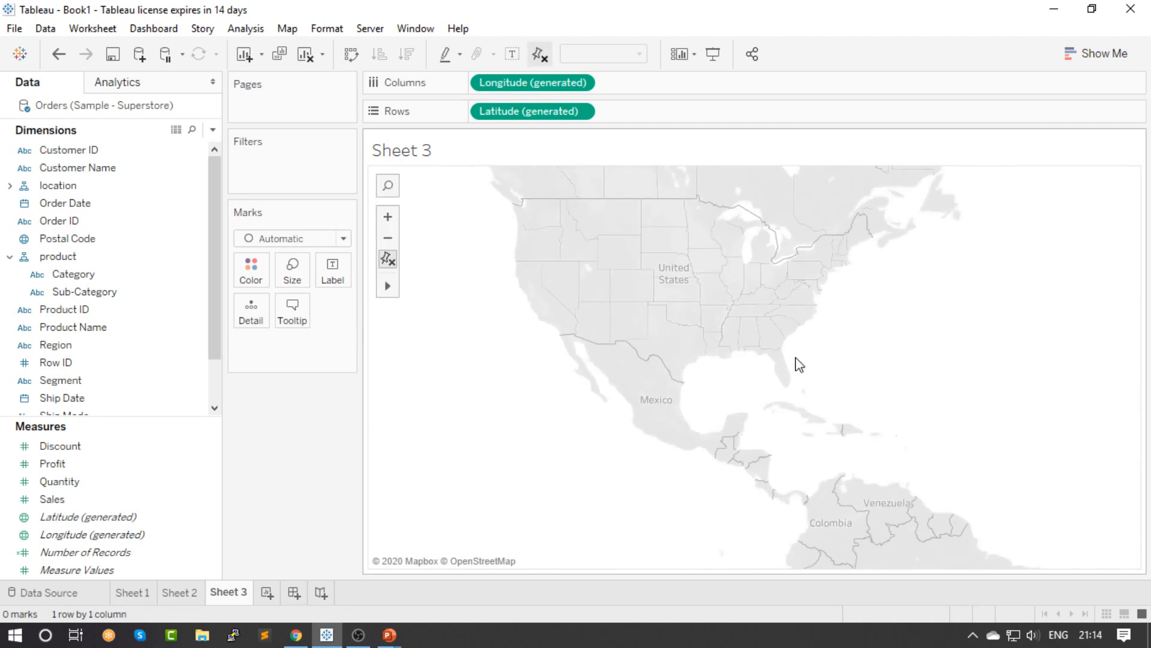
{"action": "mouse_move", "coordinate": [214, 243]}
{"action": "left_mouse_down"}
{"action": "mouse_move", "coordinate": [213, 283]}
{"action": "mouse_move", "coordinate": [214, 228]}
{"action": "left_mouse_up"}
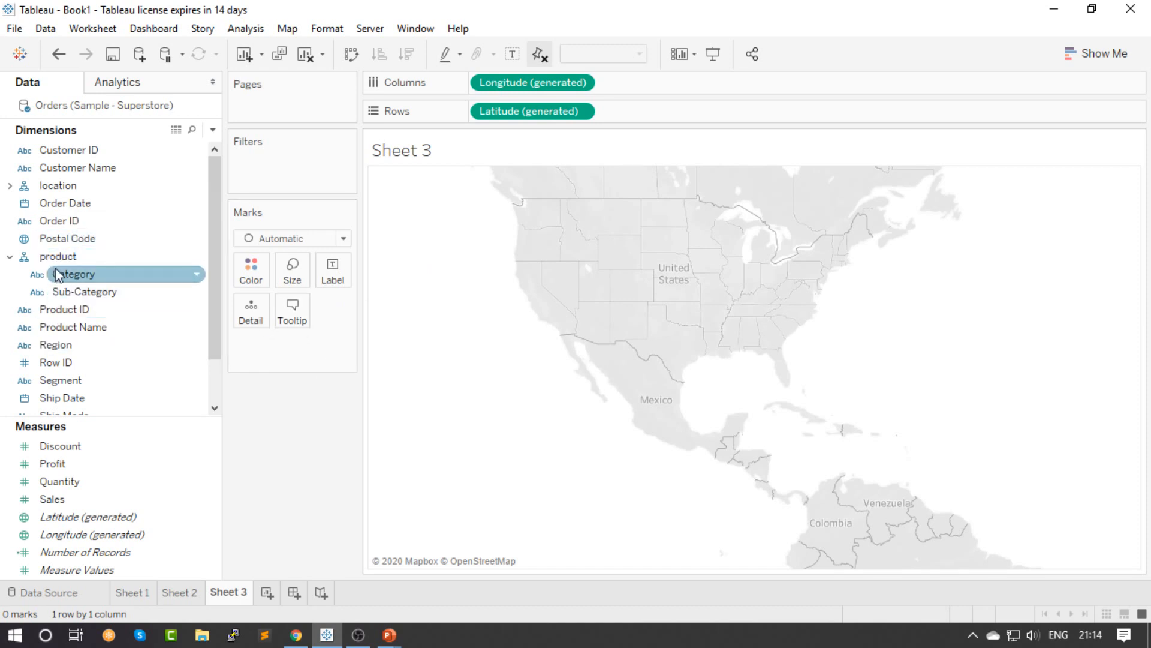
Expand the location hierarchy and add City to the map as a detail mark
{"action": "left_click", "coordinate": [22, 193]}
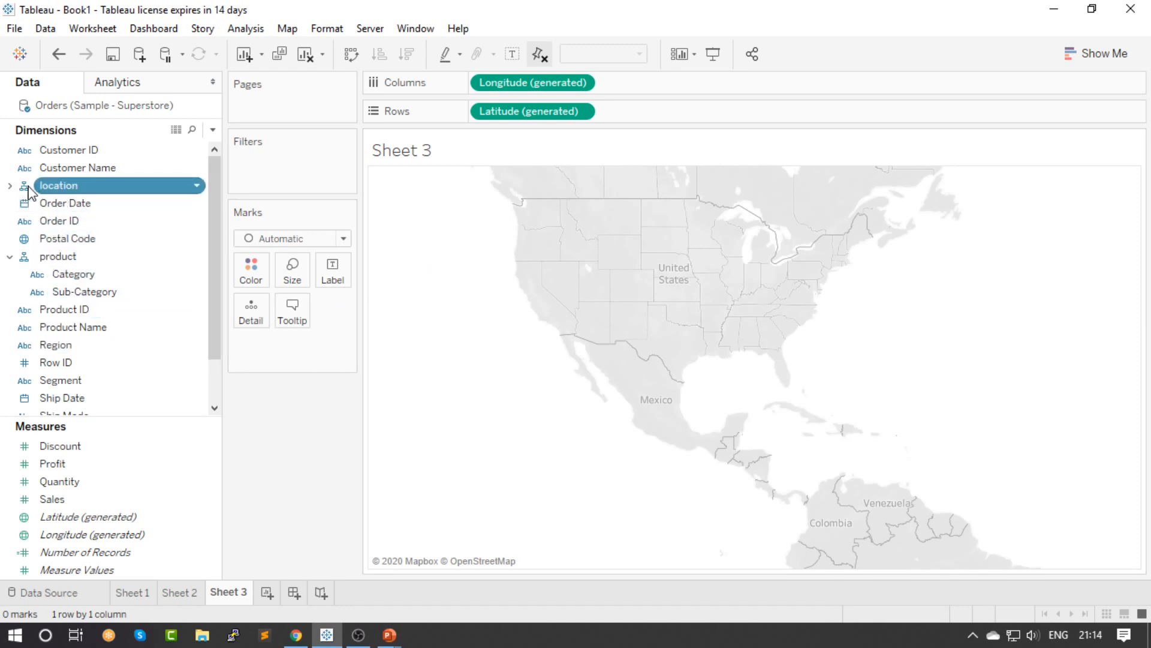
{"action": "left_click", "coordinate": [9, 186]}
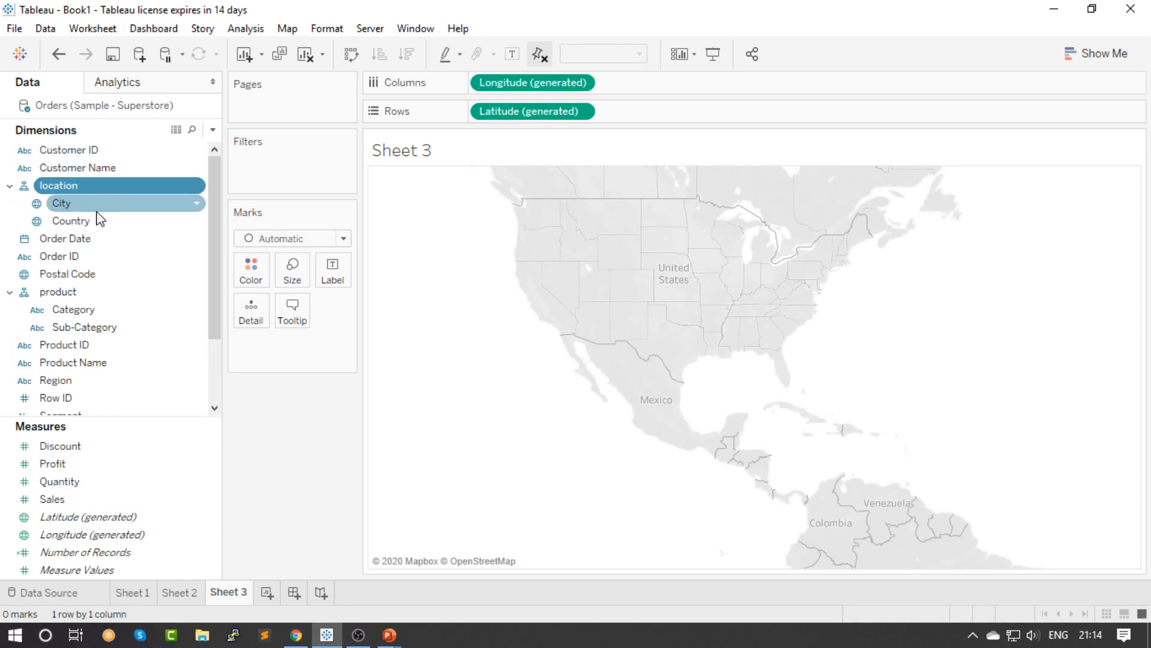
{"action": "left_click_drag", "start_coordinate": [99, 219], "coordinate": [298, 361]}
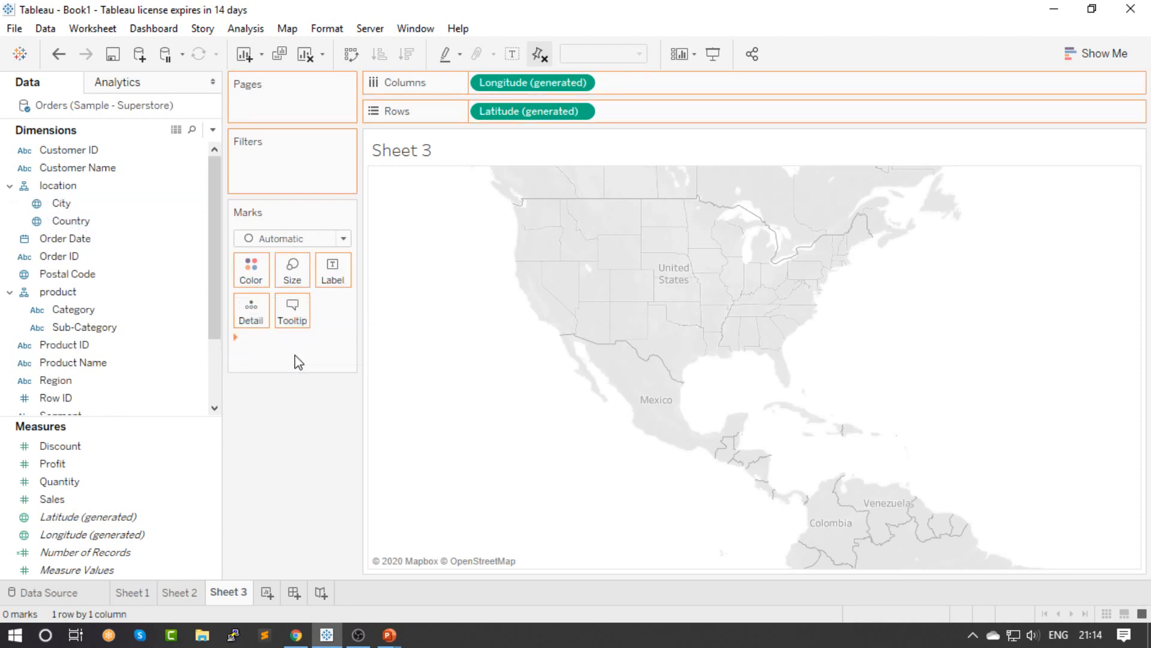
{"action": "left_click_drag", "start_coordinate": [307, 279], "coordinate": [338, 373]}
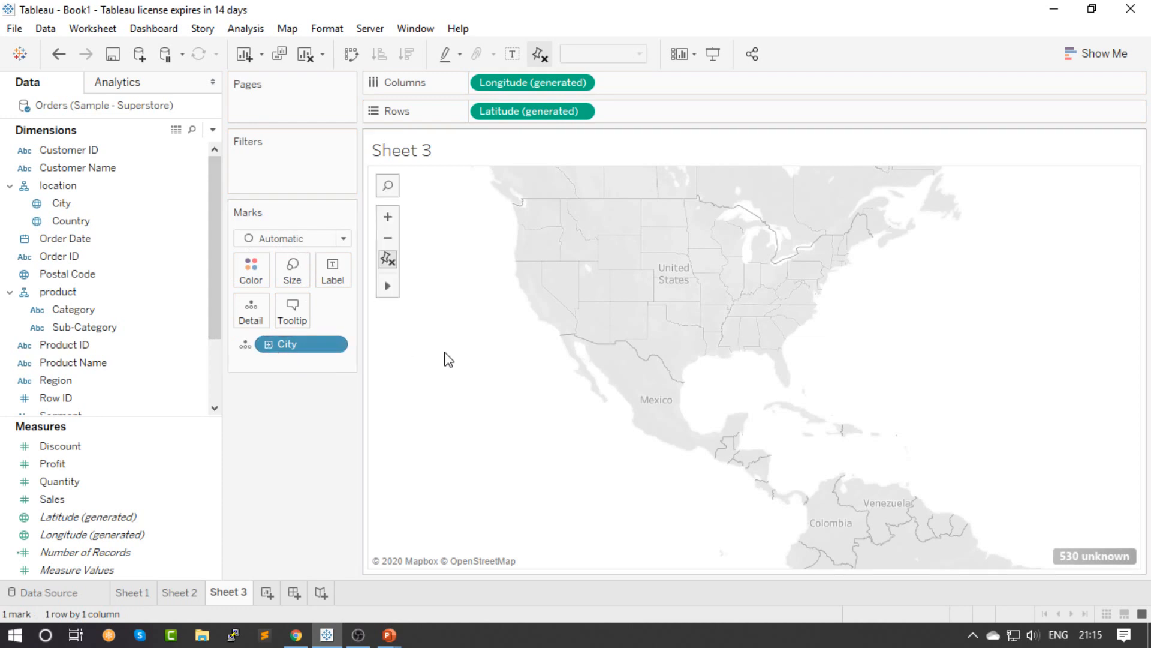
{"action": "scroll", "coordinate": [738, 357], "scroll_direction": "up", "scroll_amount": 4}
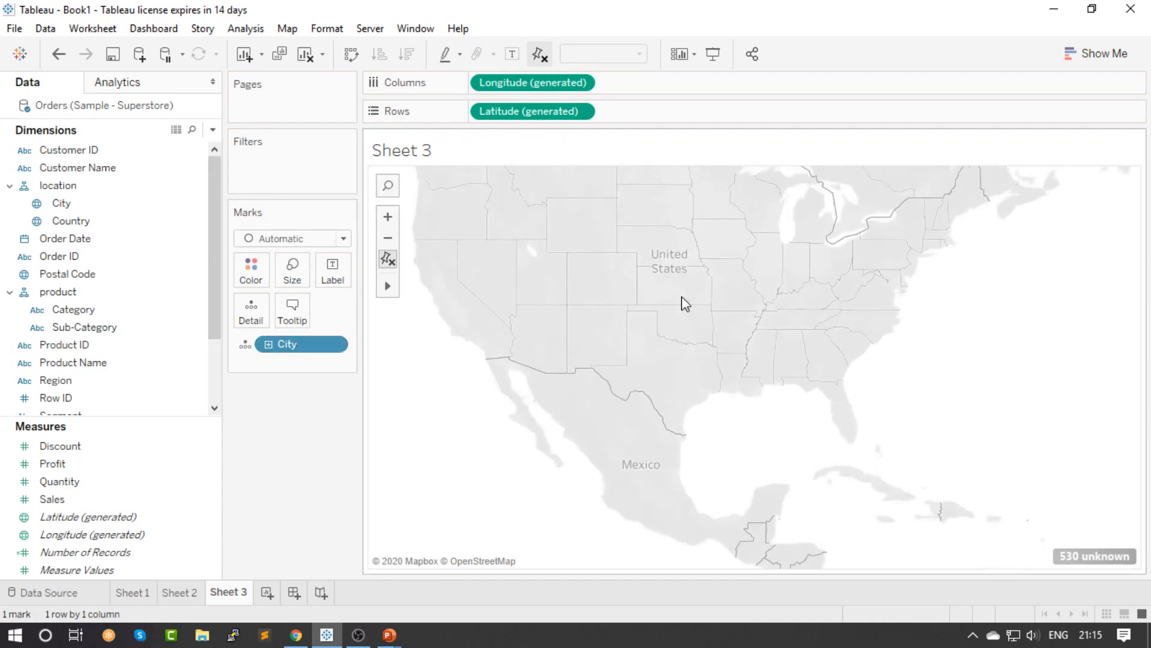
{"action": "scroll", "coordinate": [924, 381], "scroll_direction": "down", "scroll_amount": 2}
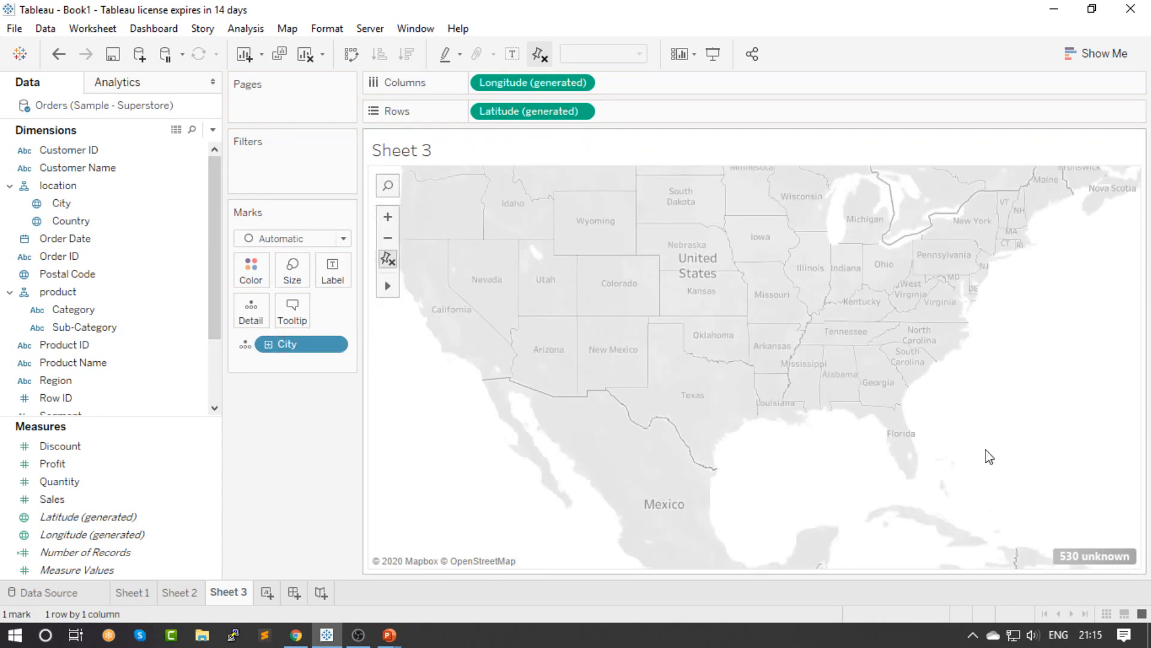
Edit the locations of the unrecognized City values to use the fixed country United States
{"action": "left_click", "coordinate": [1095, 563]}
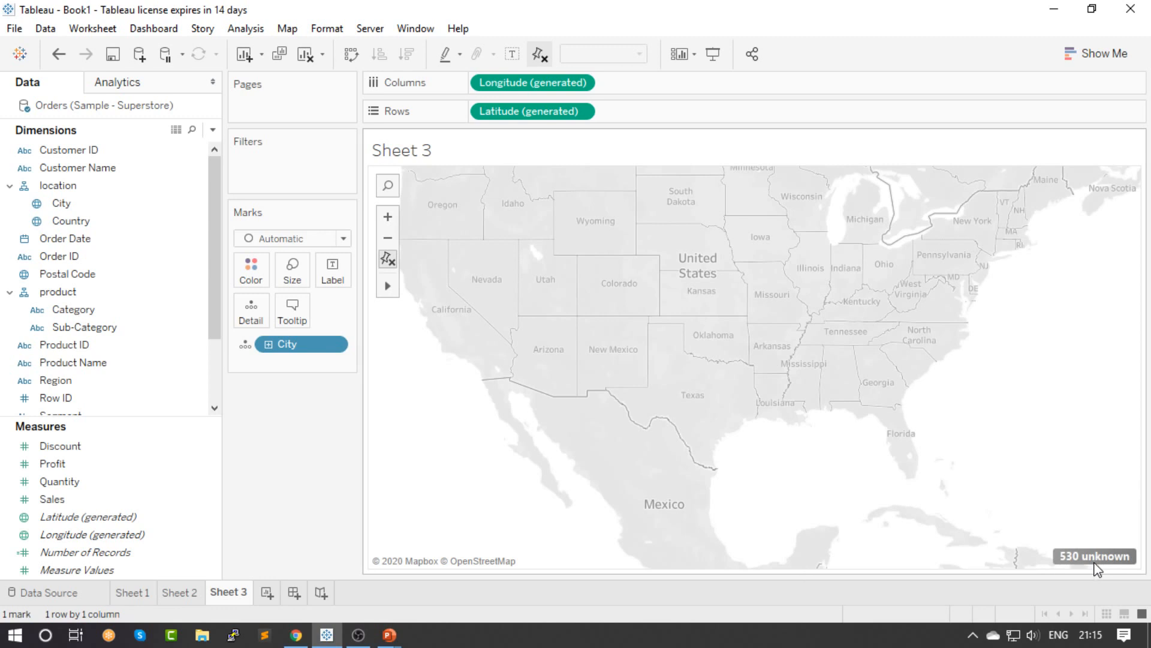
{"action": "left_click", "coordinate": [488, 291]}
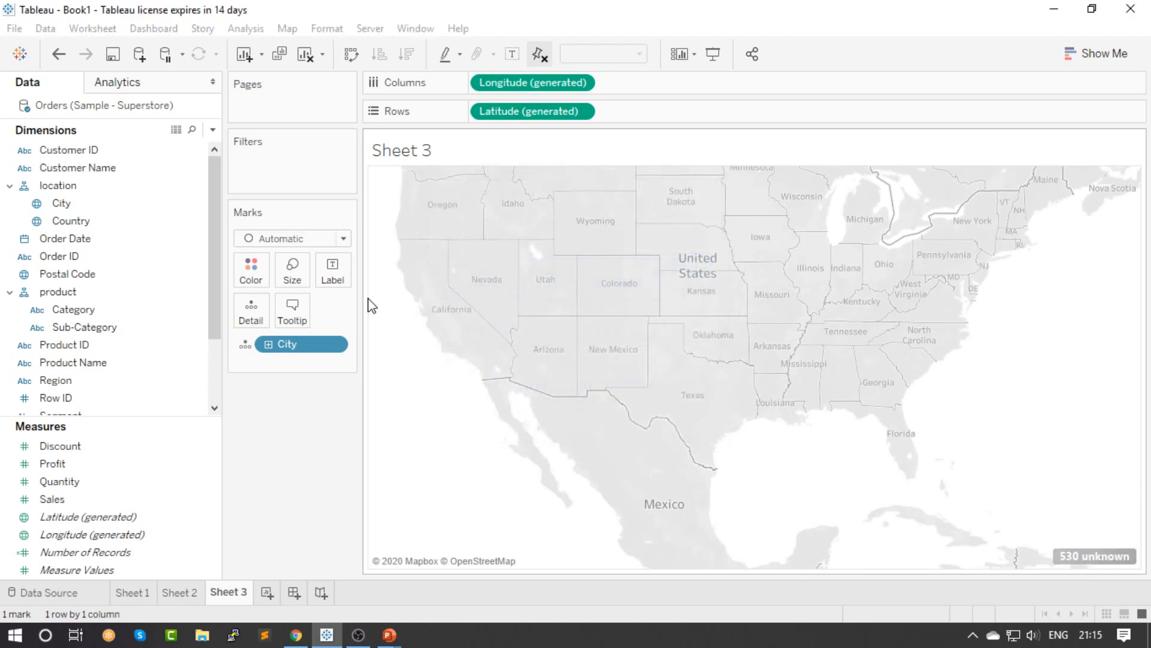
{"action": "left_click", "coordinate": [531, 152]}
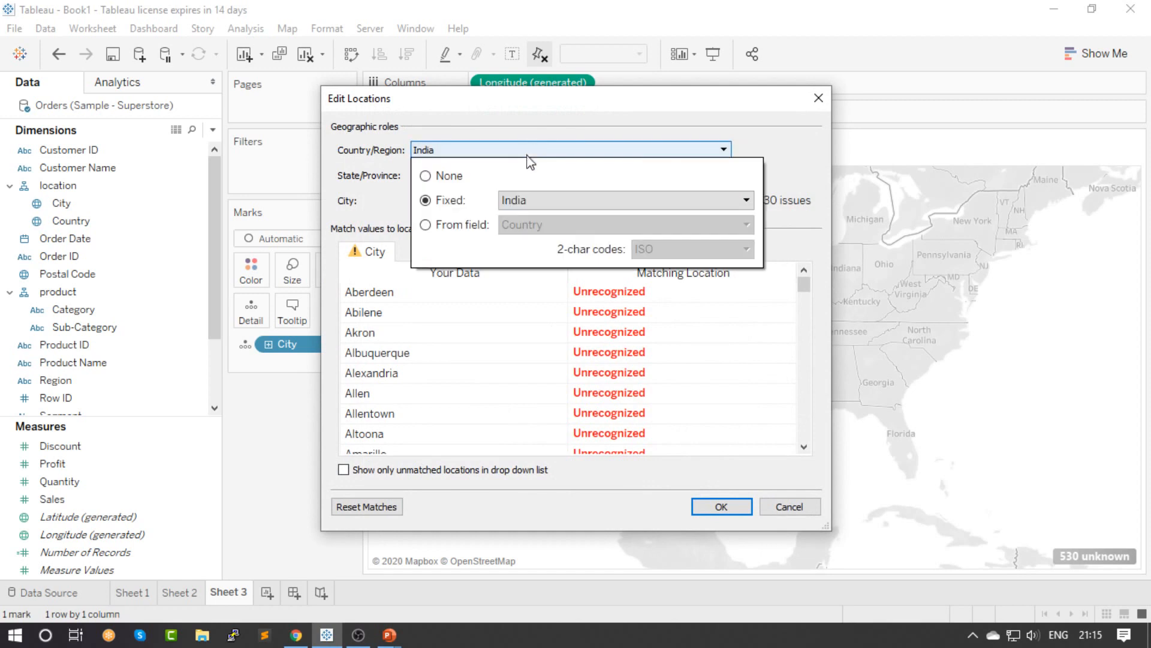
{"action": "left_click", "coordinate": [547, 200]}
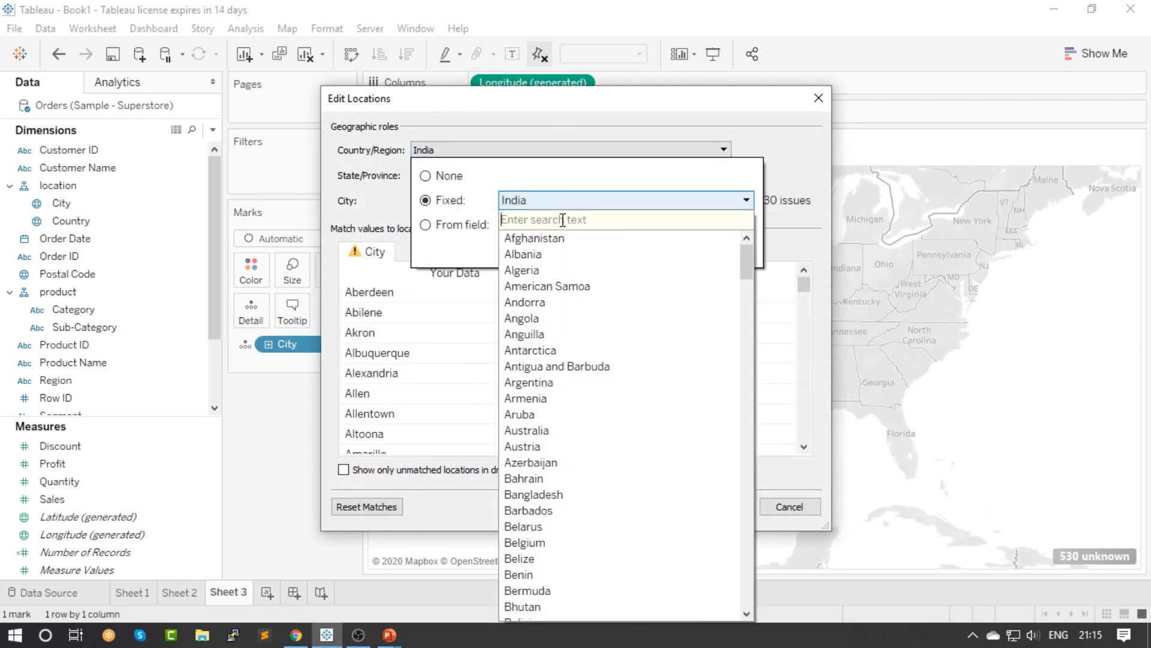
{"action": "type", "text": "uni"}
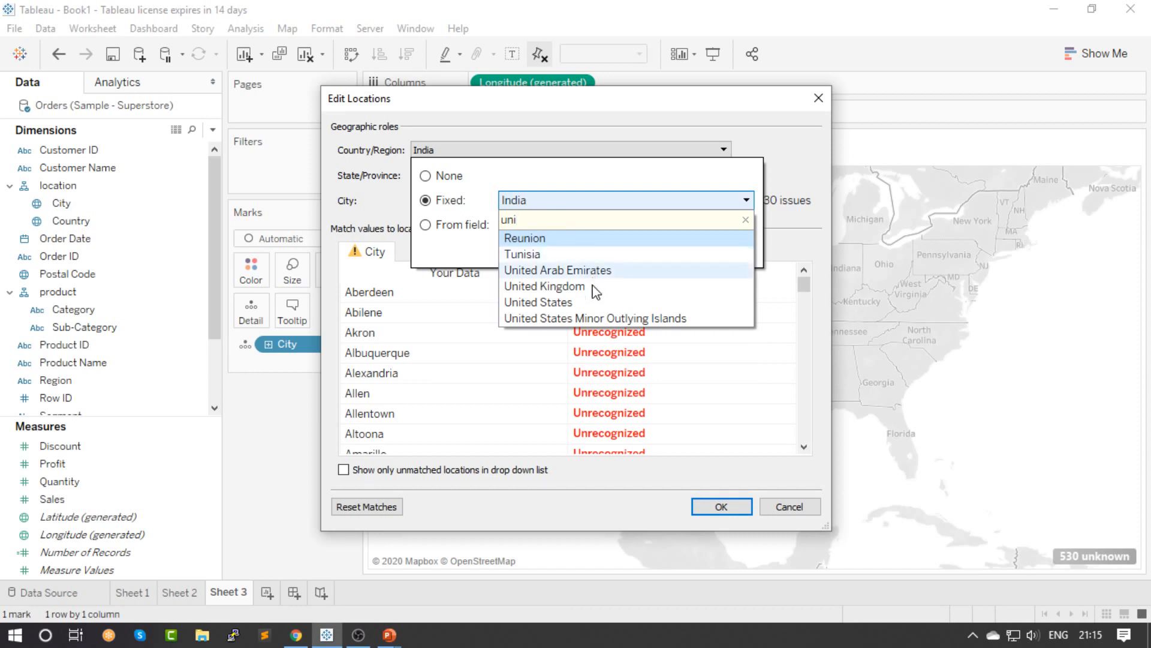
{"action": "left_click", "coordinate": [569, 303]}
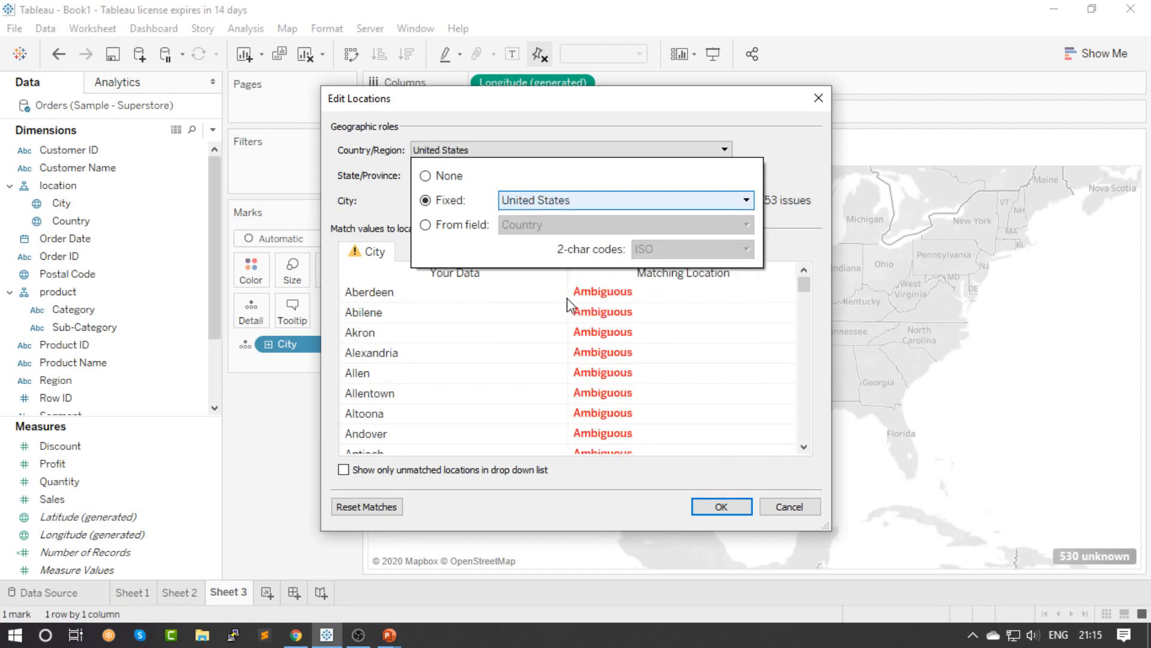
{"action": "left_click", "coordinate": [709, 477]}
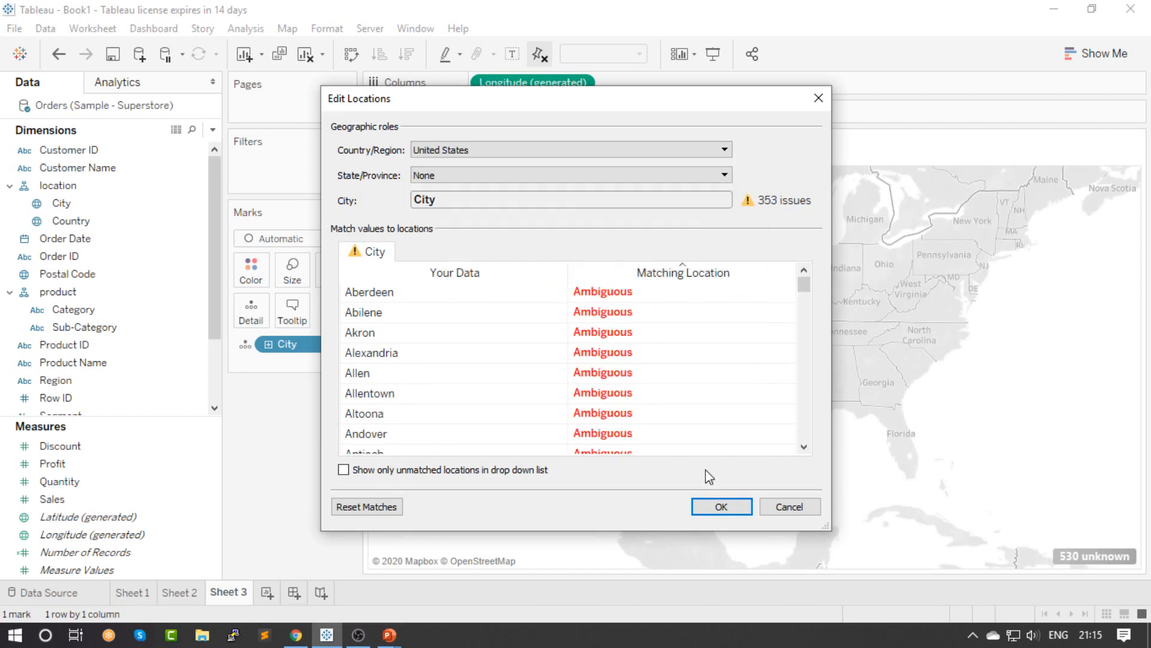
{"action": "left_click", "coordinate": [722, 507]}
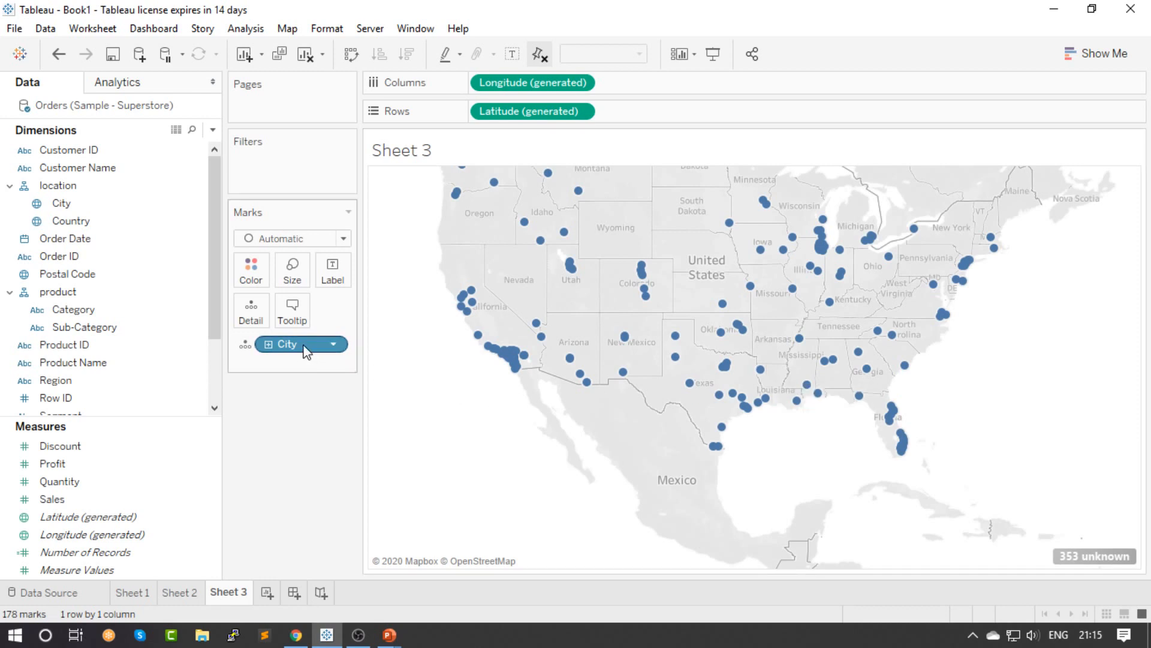
Replace City on the map with State, coloring the marks by State
{"action": "left_click_drag", "start_coordinate": [330, 343], "coordinate": [297, 442]}
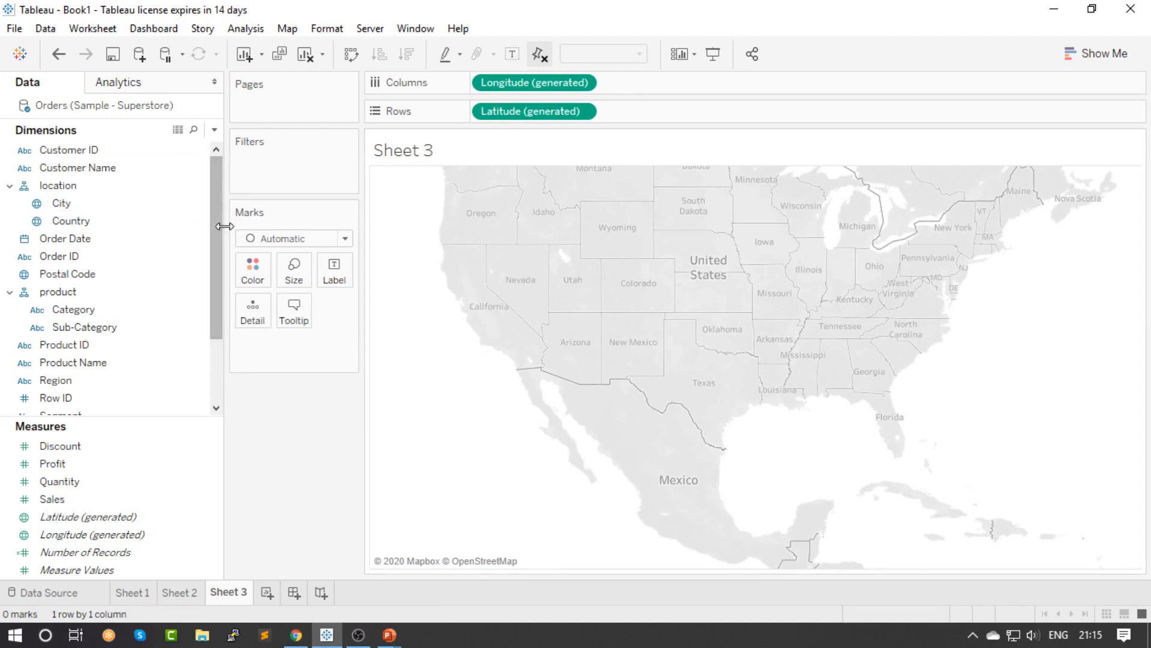
{"action": "left_click_drag", "start_coordinate": [220, 214], "coordinate": [215, 274]}
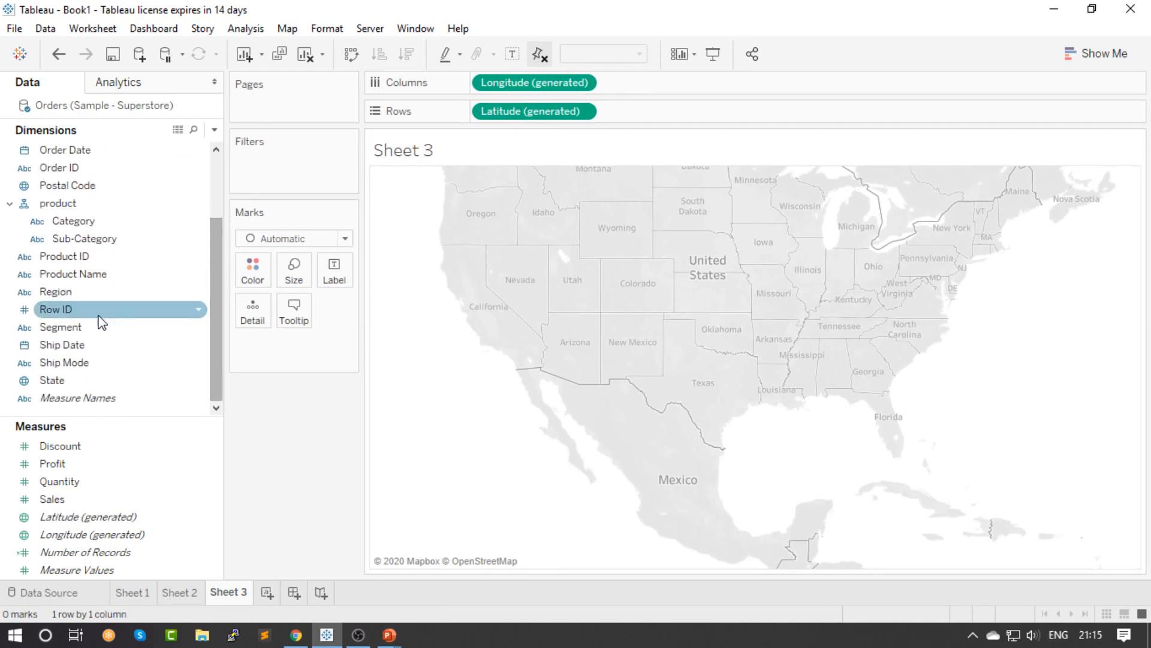
{"action": "left_click_drag", "start_coordinate": [67, 379], "coordinate": [262, 275]}
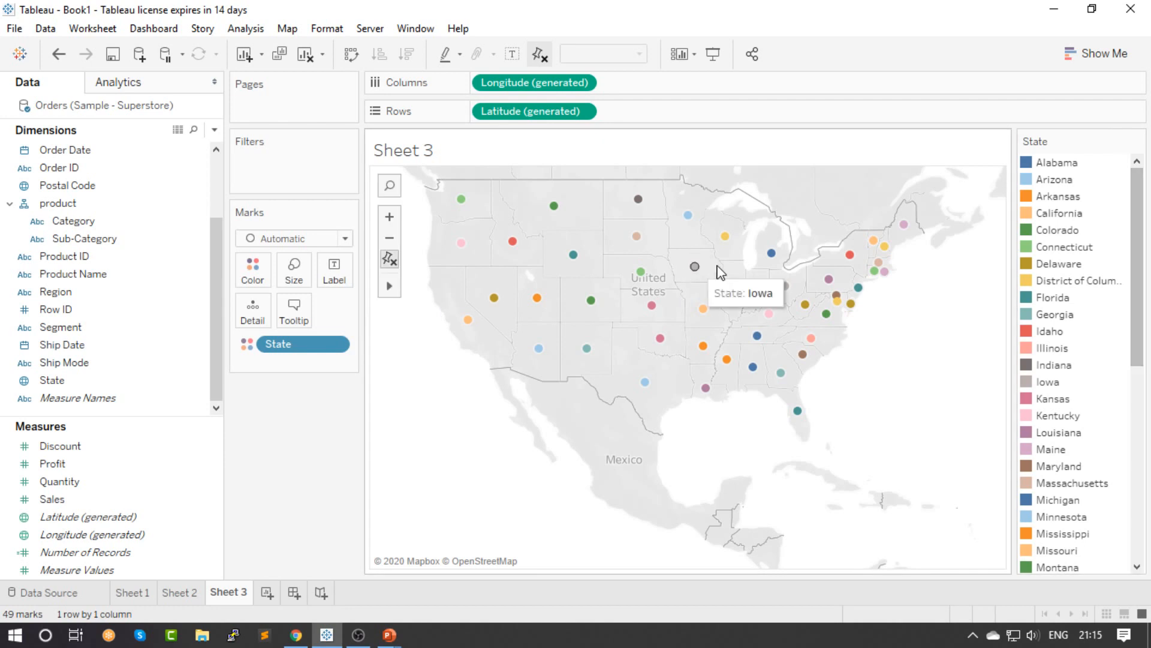
{"action": "scroll", "coordinate": [747, 258], "scroll_direction": "up", "scroll_amount": 2}
{"action": "scroll", "coordinate": [747, 258], "scroll_direction": "down", "scroll_amount": 1}
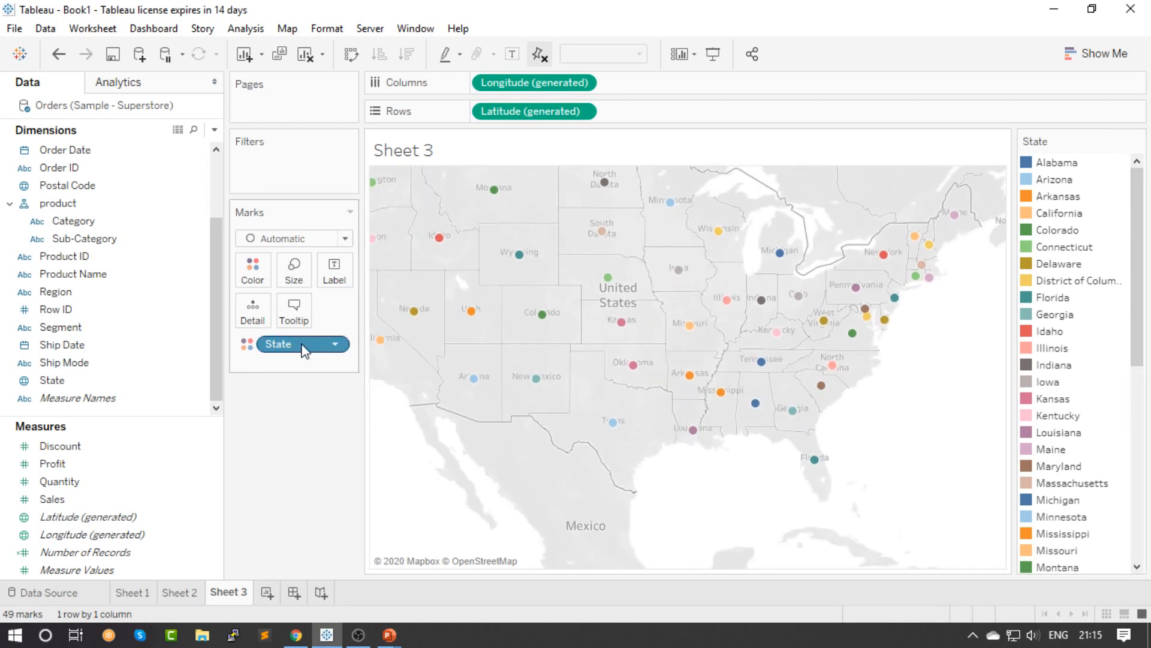
Try State as a filter with all values selected and its filter control shown, and return State to Color
{"action": "left_click_drag", "start_coordinate": [303, 350], "coordinate": [293, 168]}
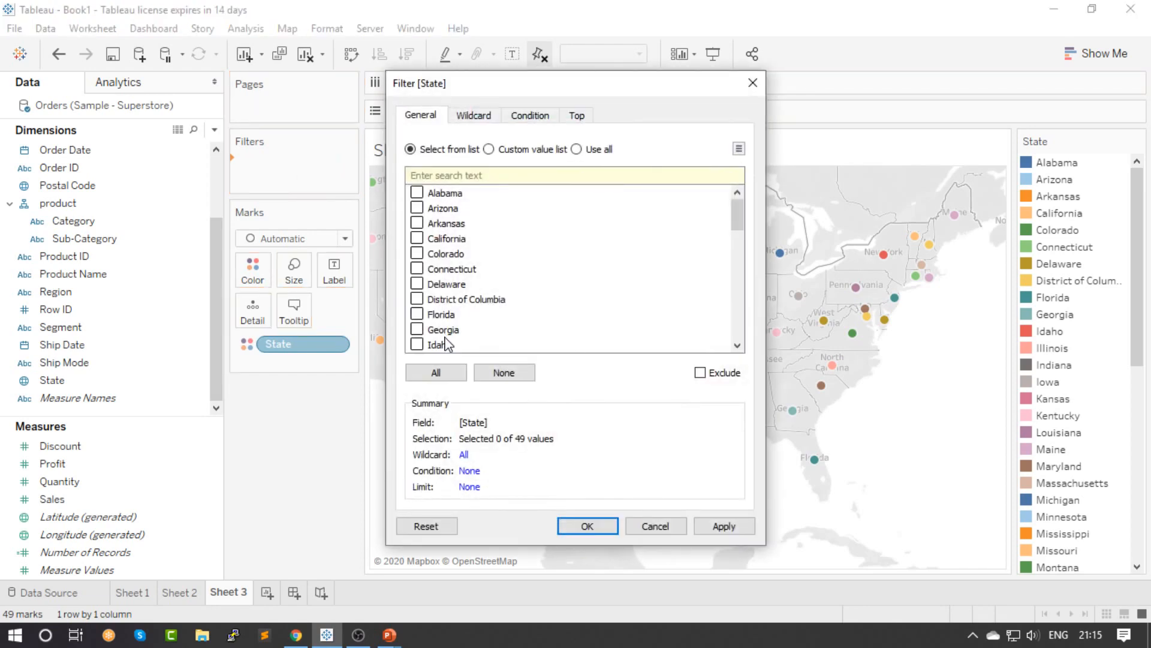
{"action": "left_click", "coordinate": [435, 372]}
{"action": "left_click", "coordinate": [587, 526]}
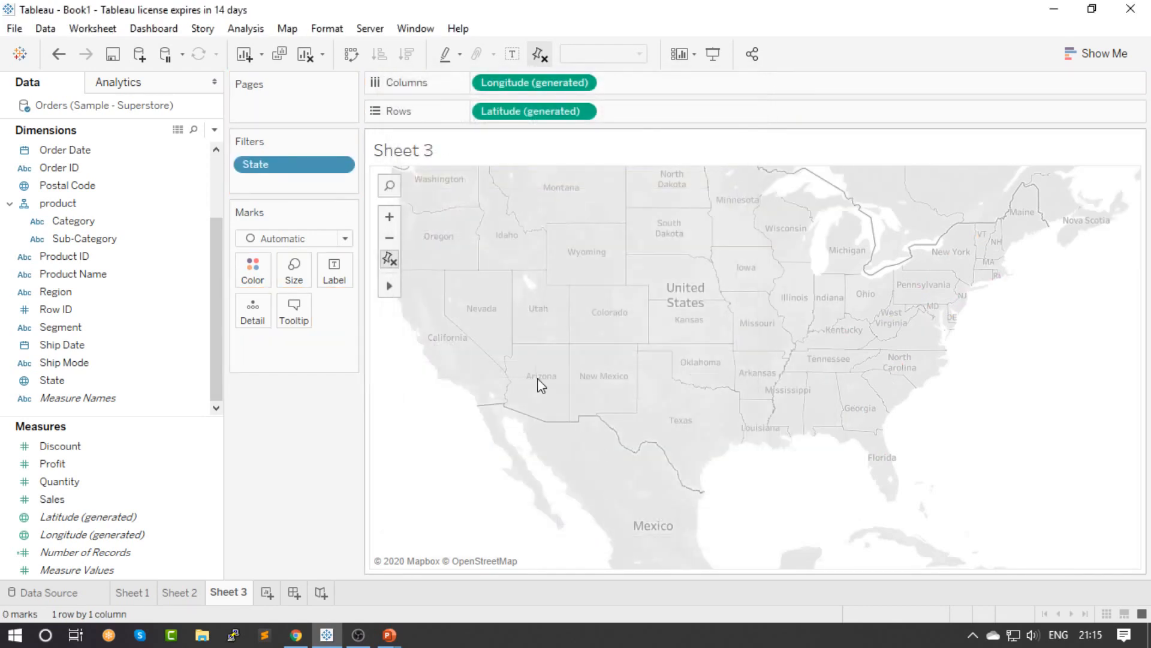
{"action": "right_click", "coordinate": [300, 168]}
{"action": "left_click", "coordinate": [345, 198]}
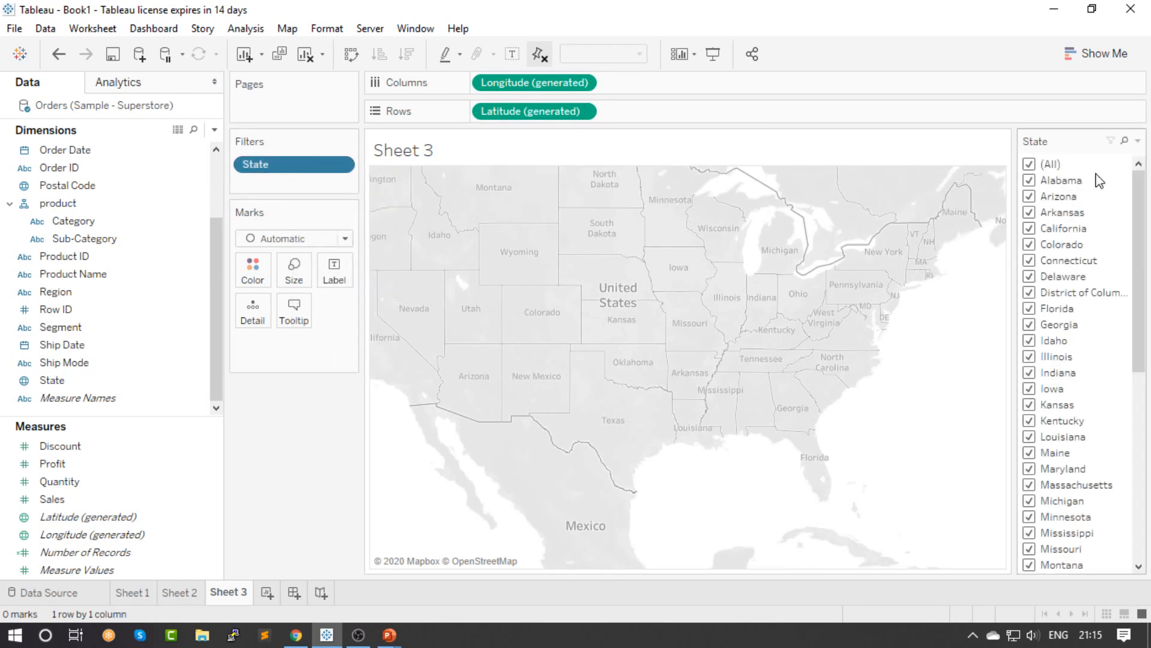
{"action": "left_click_drag", "start_coordinate": [290, 170], "coordinate": [253, 269]}
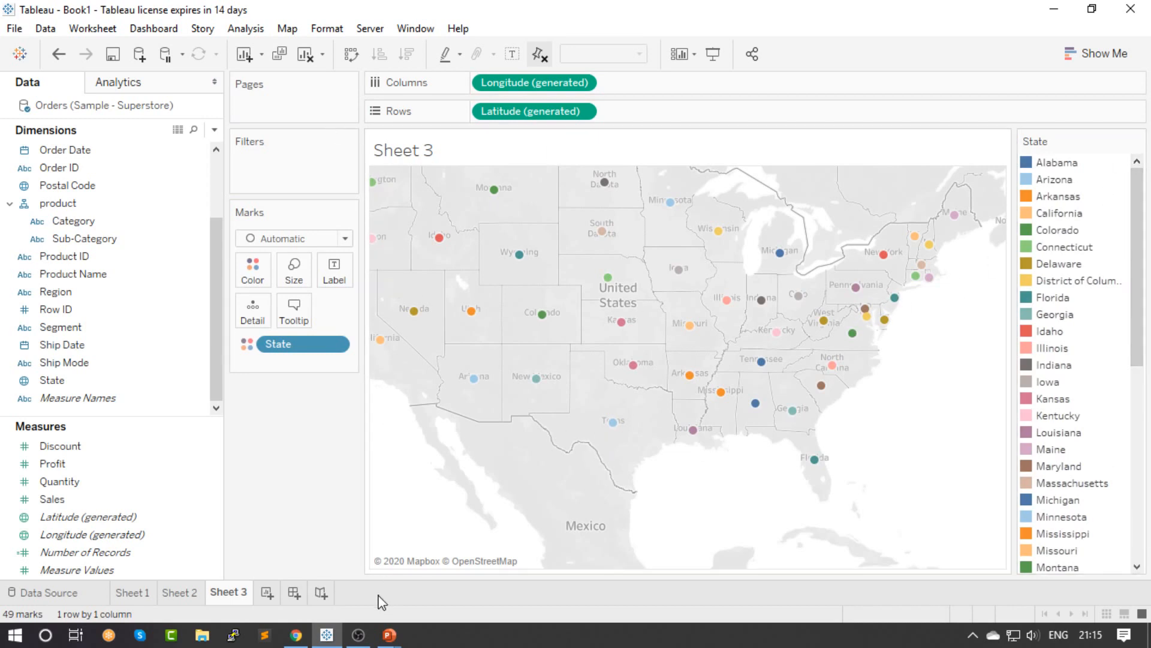
Add a blank fourth worksheet and create a new dashboard
{"action": "left_click", "coordinate": [154, 31]}
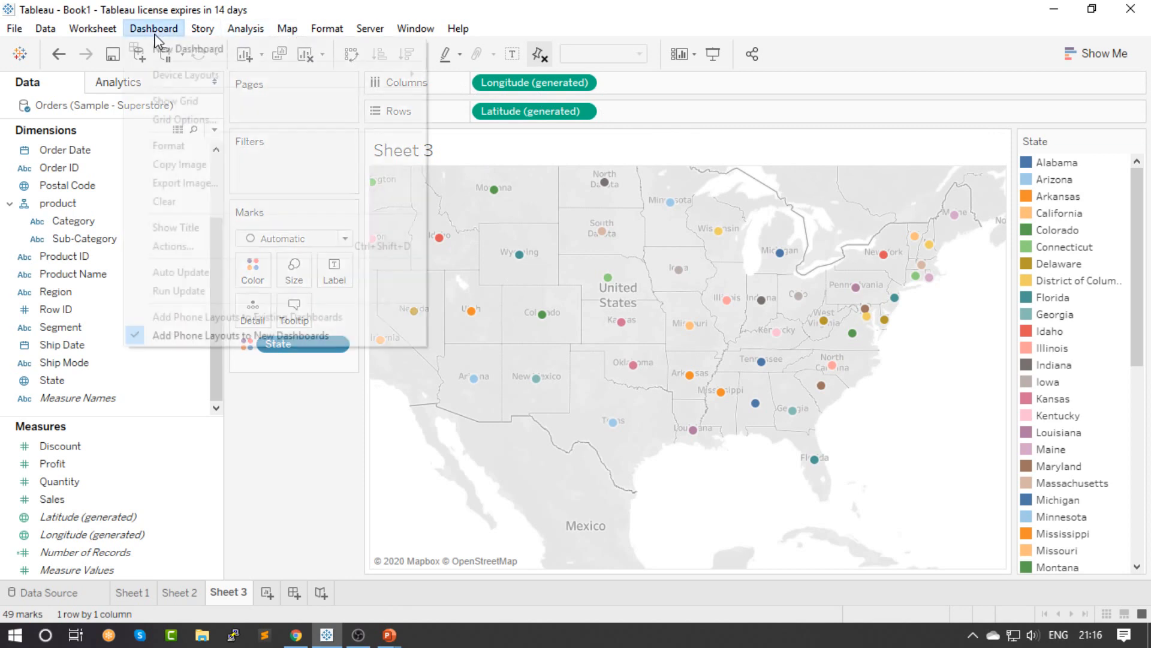
{"action": "left_click", "coordinate": [357, 599]}
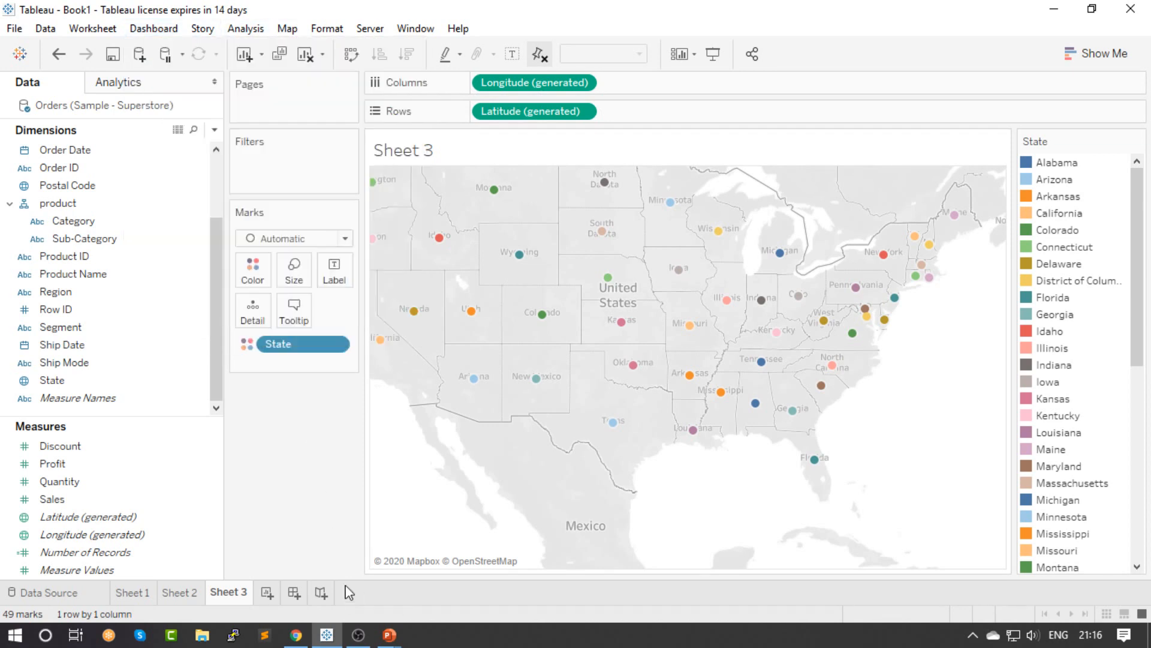
{"action": "left_click", "coordinate": [276, 595]}
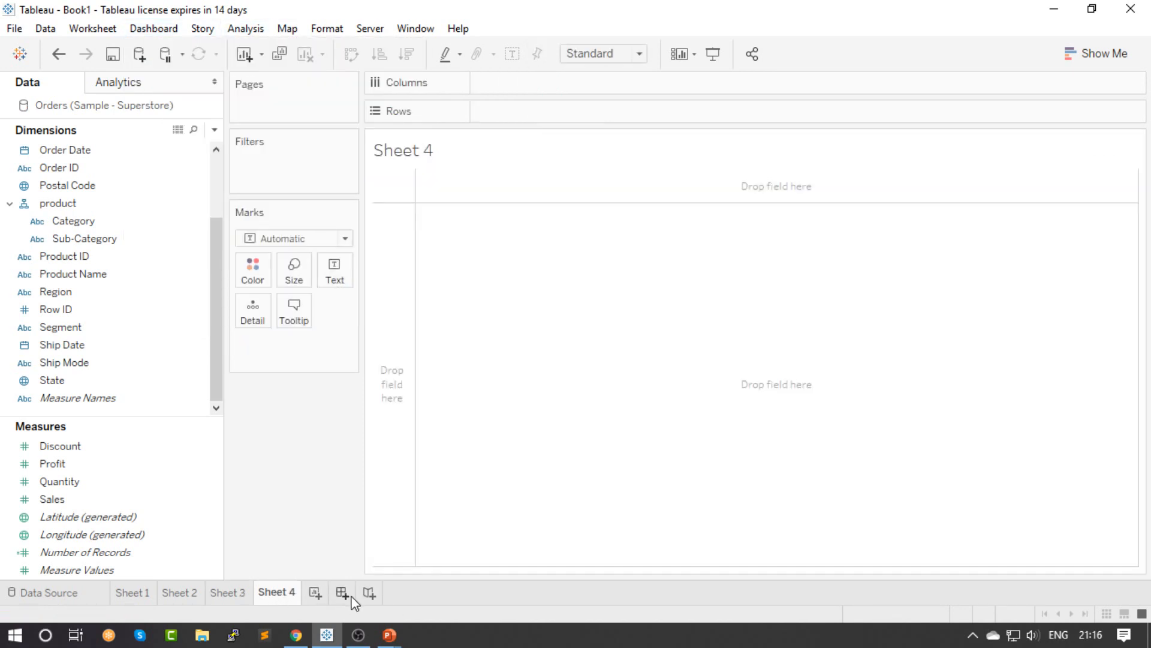
{"action": "left_click", "coordinate": [343, 594]}
Place Sheet 1 on the dashboard in tiled layout and remove it again
{"action": "mouse_move", "coordinate": [69, 273]}
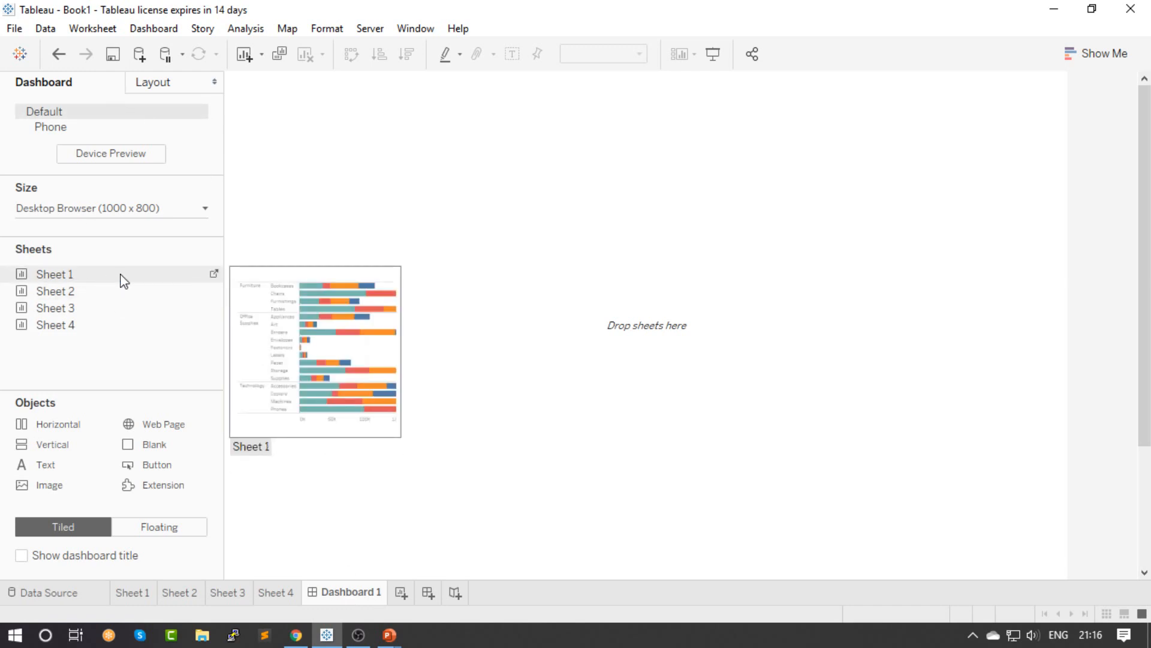
{"action": "left_click_drag", "start_coordinate": [134, 282], "coordinate": [309, 241]}
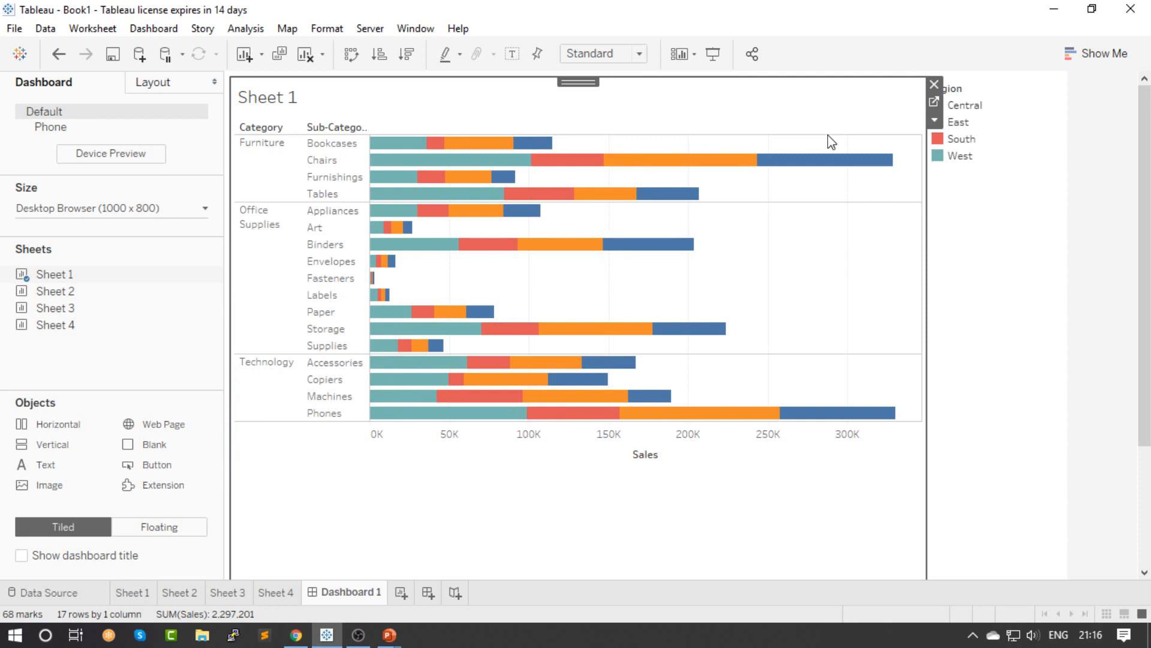
{"action": "left_click", "coordinate": [934, 84]}
Set new dashboard objects to floating and place Sheet 1, Sheet 2 beside it and Sheet 3 below Sheet 1
{"action": "left_click", "coordinate": [161, 528]}
{"action": "mouse_move", "coordinate": [59, 280]}
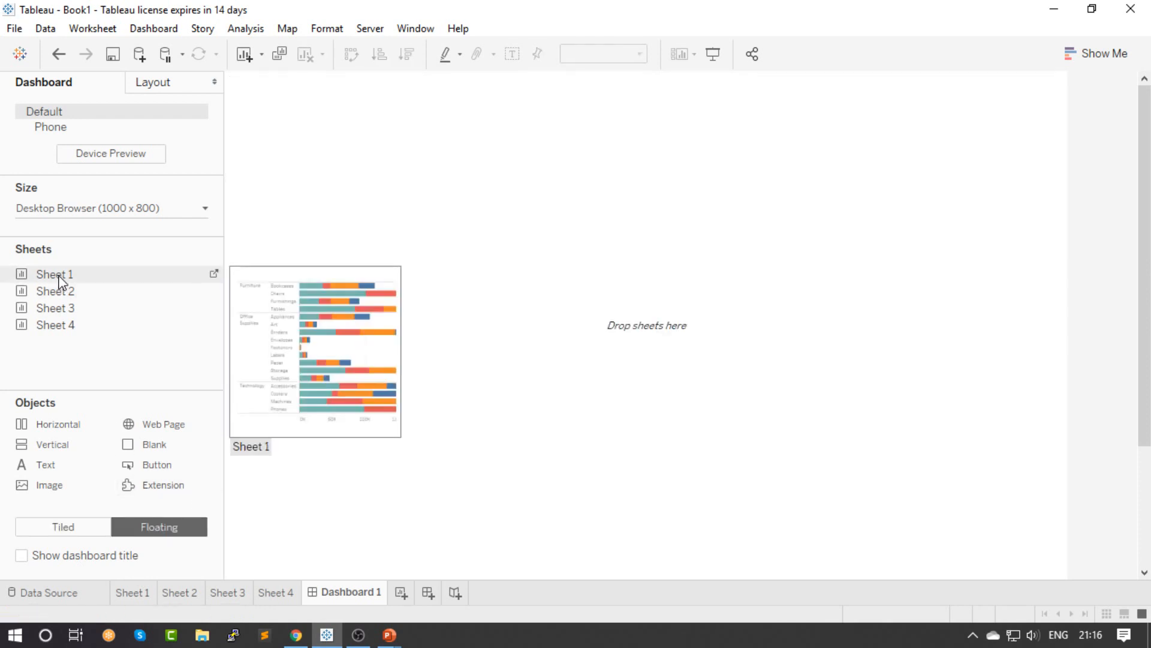
{"action": "left_click_drag", "start_coordinate": [59, 280], "coordinate": [397, 146]}
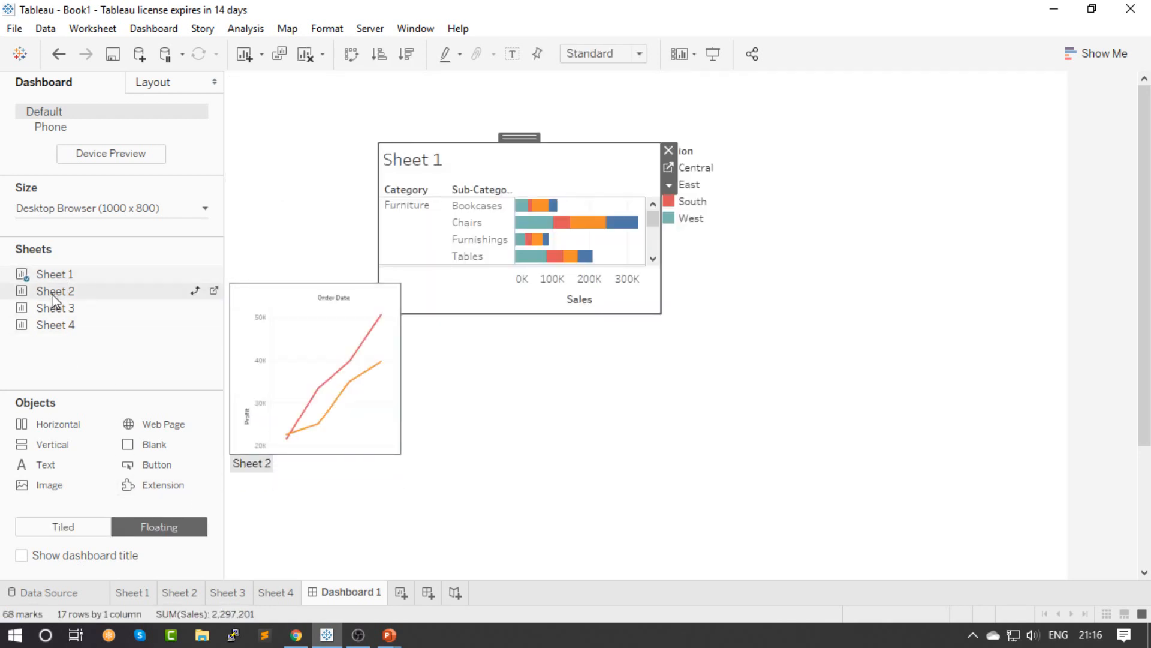
{"action": "left_click_drag", "start_coordinate": [54, 298], "coordinate": [759, 139]}
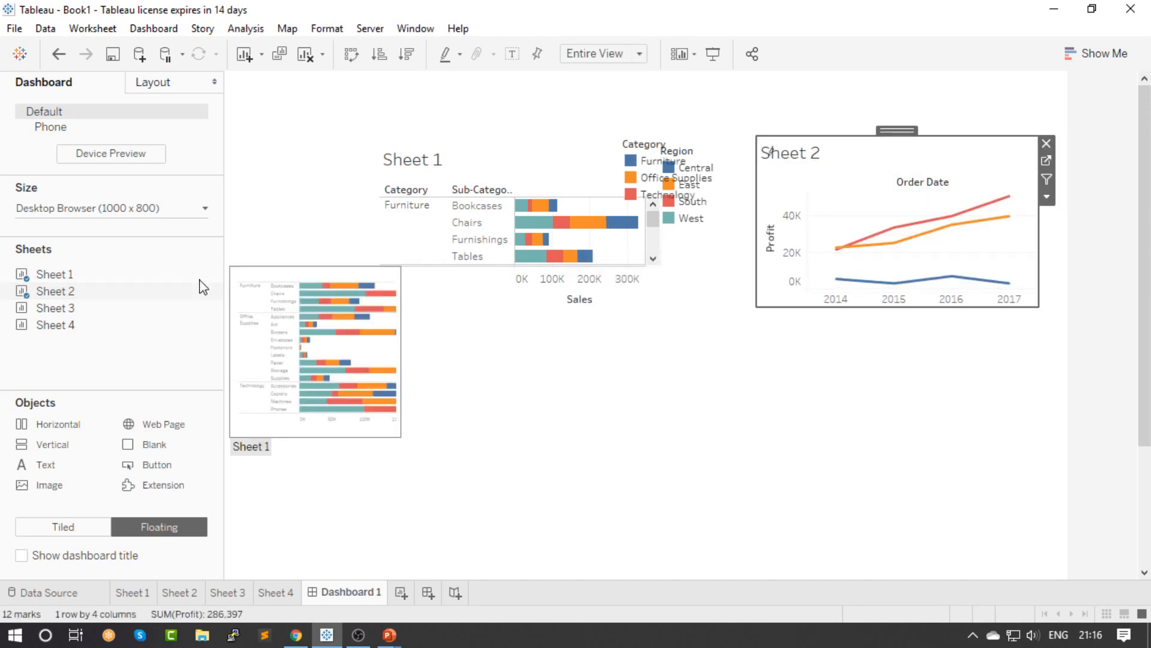
{"action": "mouse_move", "coordinate": [180, 308]}
{"action": "left_click_drag", "start_coordinate": [180, 307], "coordinate": [351, 345]}
{"action": "mouse_move", "coordinate": [107, 338]}
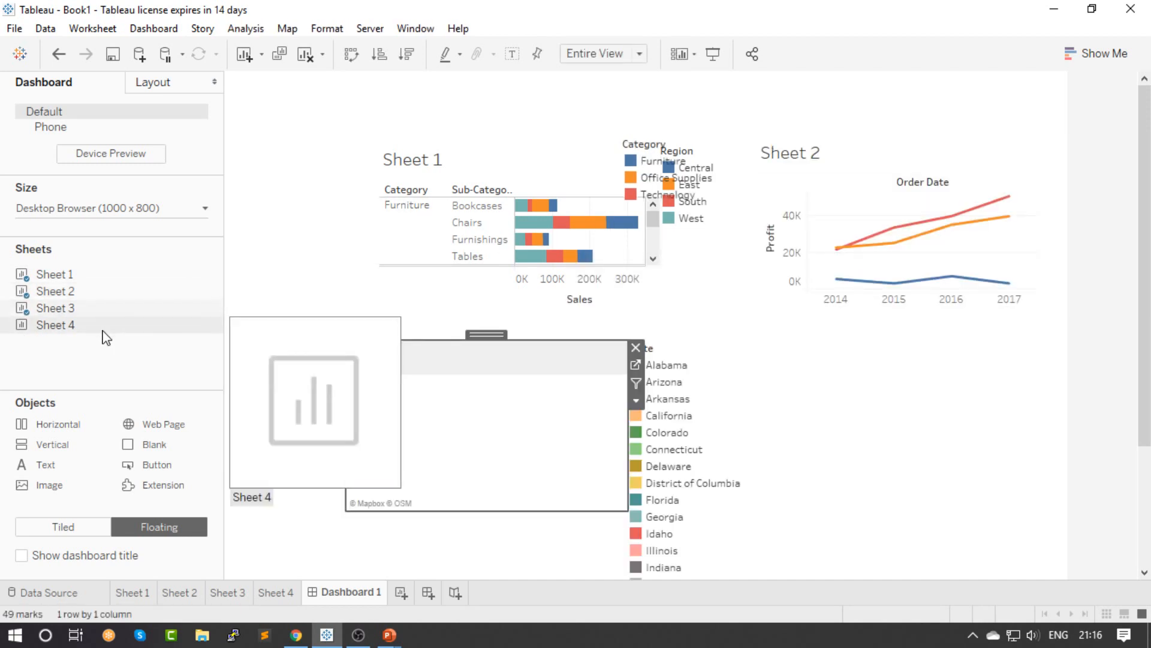
{"action": "left_click_drag", "start_coordinate": [590, 340], "coordinate": [586, 339]}
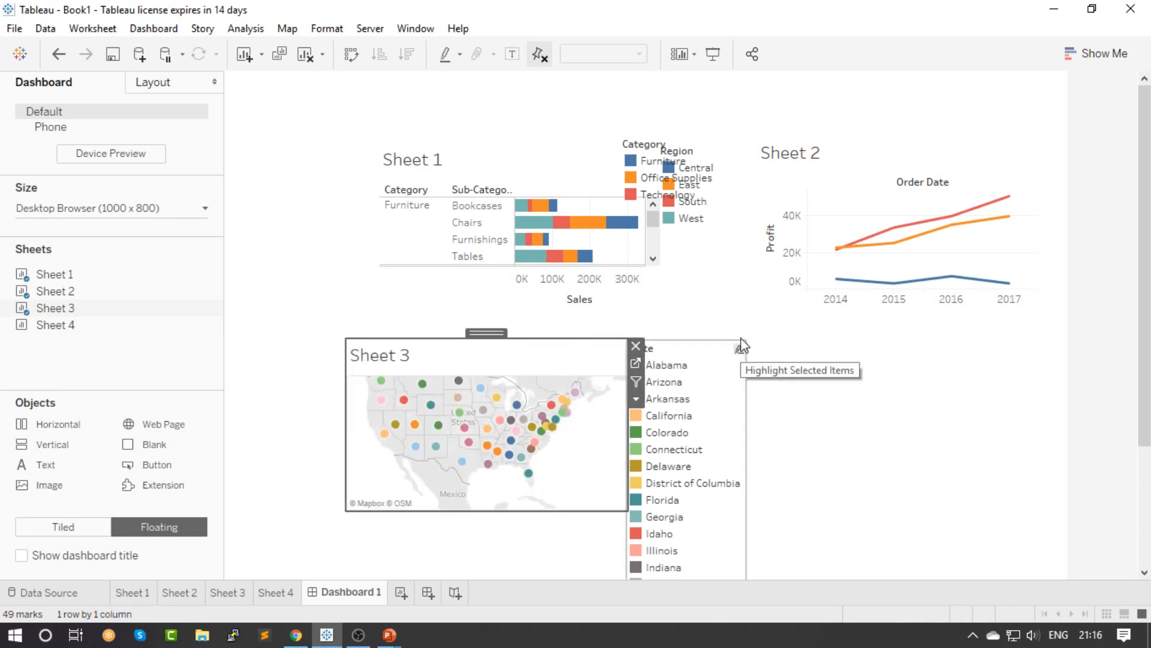
{"action": "left_click", "coordinate": [879, 420]}
Move Sheet 1 toward the dashboard's upper-left corner and remove the Category legend overlapping the Region legend
{"action": "left_click", "coordinate": [473, 145]}
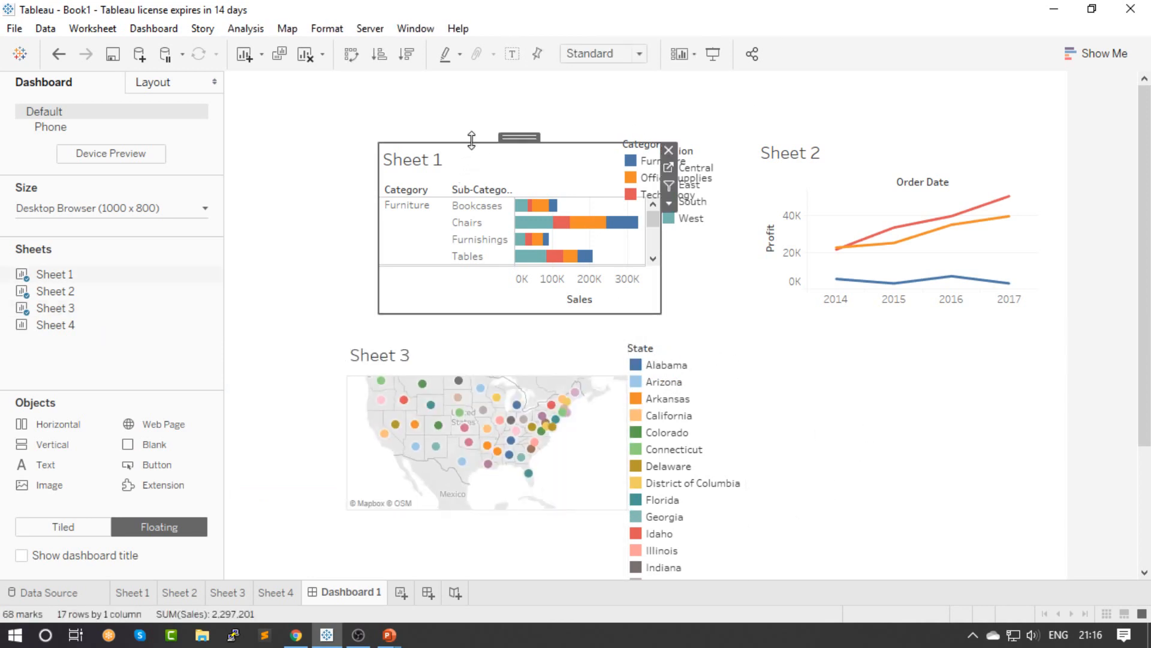
{"action": "left_click_drag", "start_coordinate": [520, 137], "coordinate": [415, 117]}
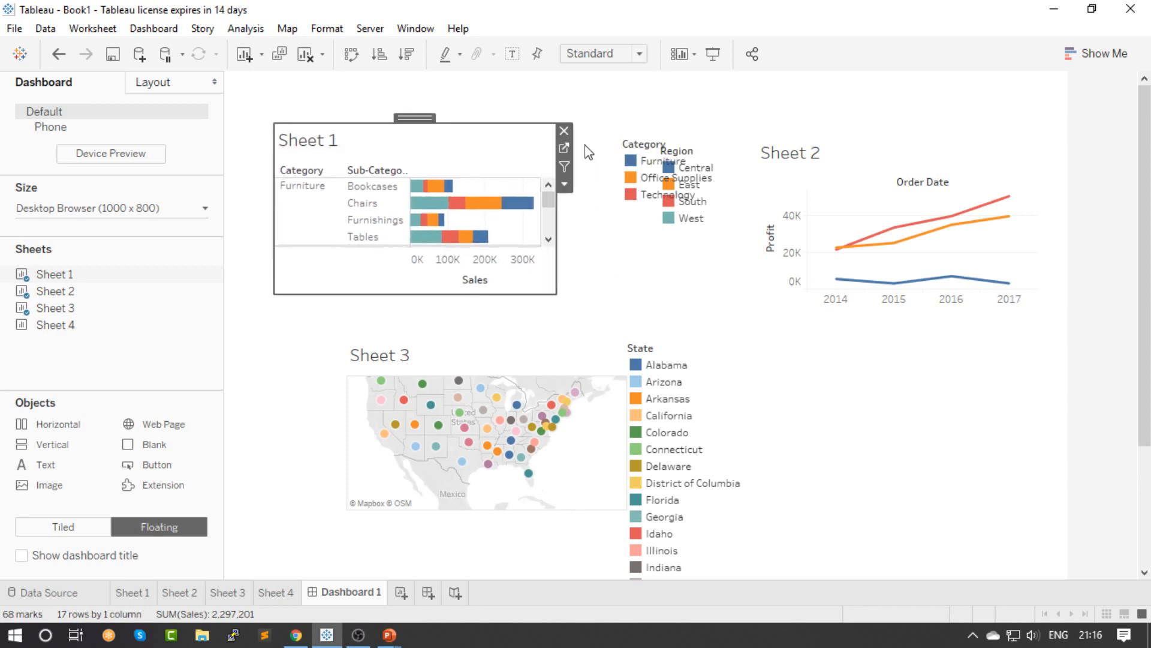
{"action": "left_click", "coordinate": [656, 143]}
{"action": "left_click_drag", "start_coordinate": [671, 130], "coordinate": [620, 114]}
{"action": "left_click", "coordinate": [698, 130]}
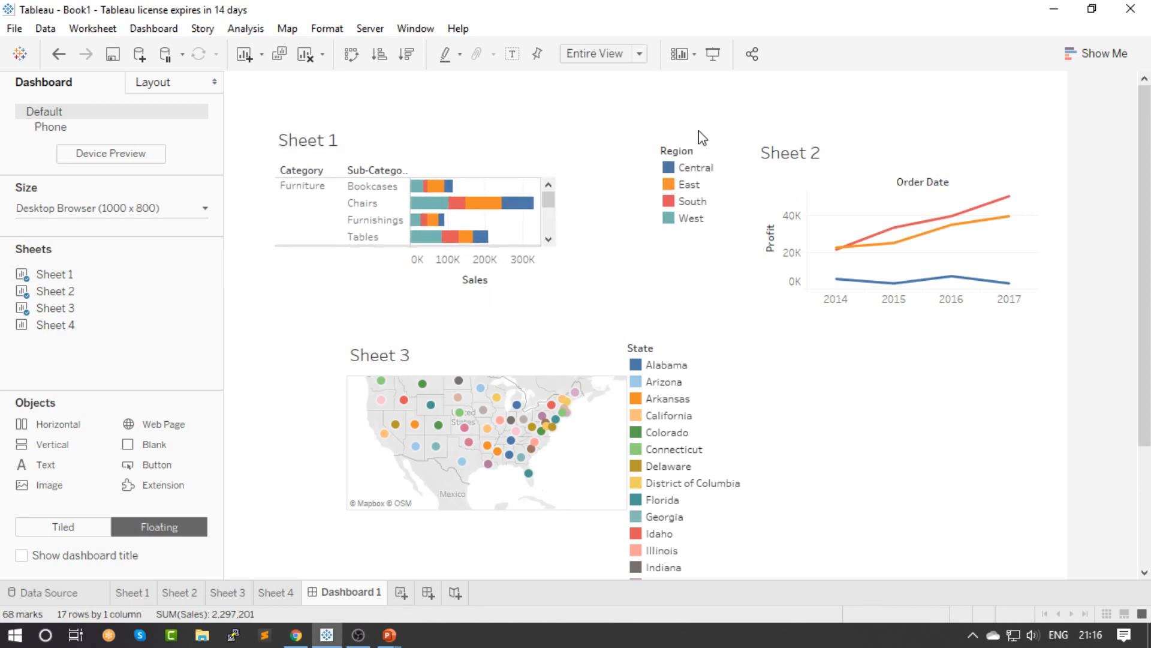
Remove the Region legend from the dashboard and move Sheet 2 closer to Sheet 1
{"action": "left_click", "coordinate": [724, 153]}
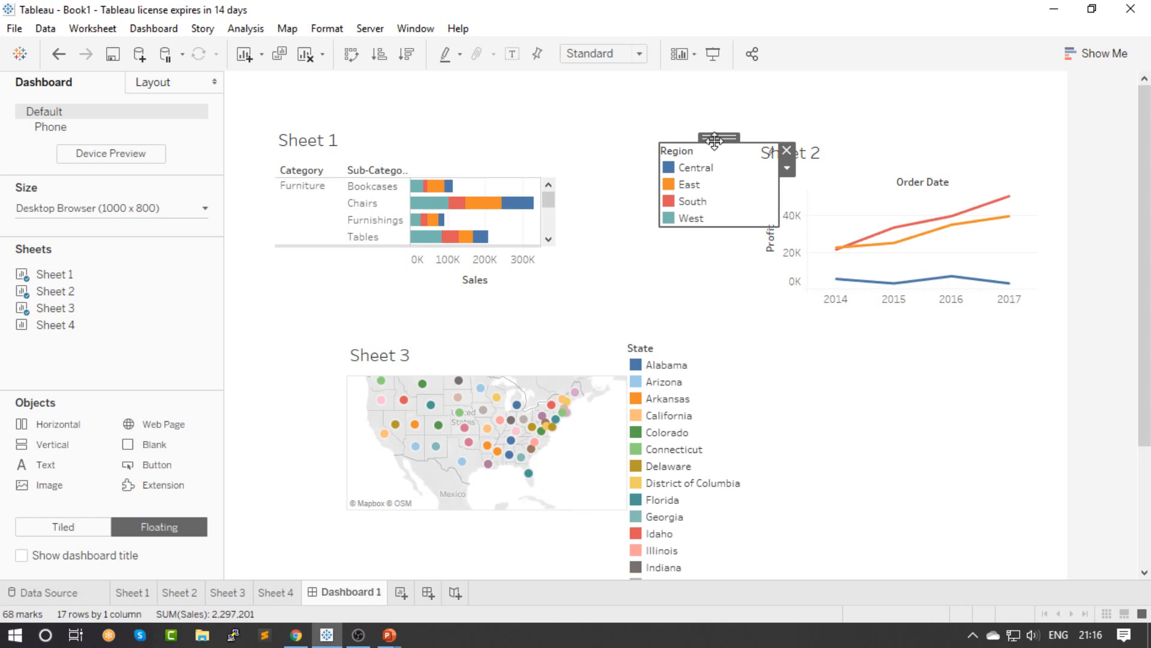
{"action": "left_click_drag", "start_coordinate": [715, 140], "coordinate": [663, 128]}
{"action": "left_click", "coordinate": [735, 143]}
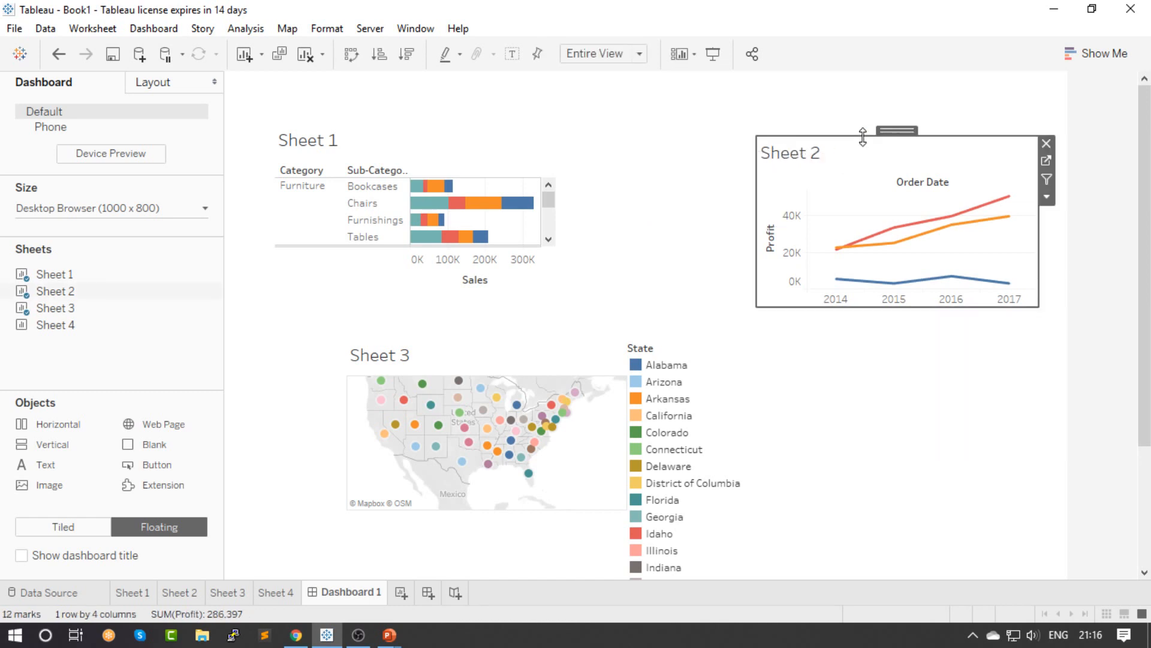
{"action": "left_click_drag", "start_coordinate": [894, 130], "coordinate": [794, 116]}
{"action": "left_click", "coordinate": [853, 363]}
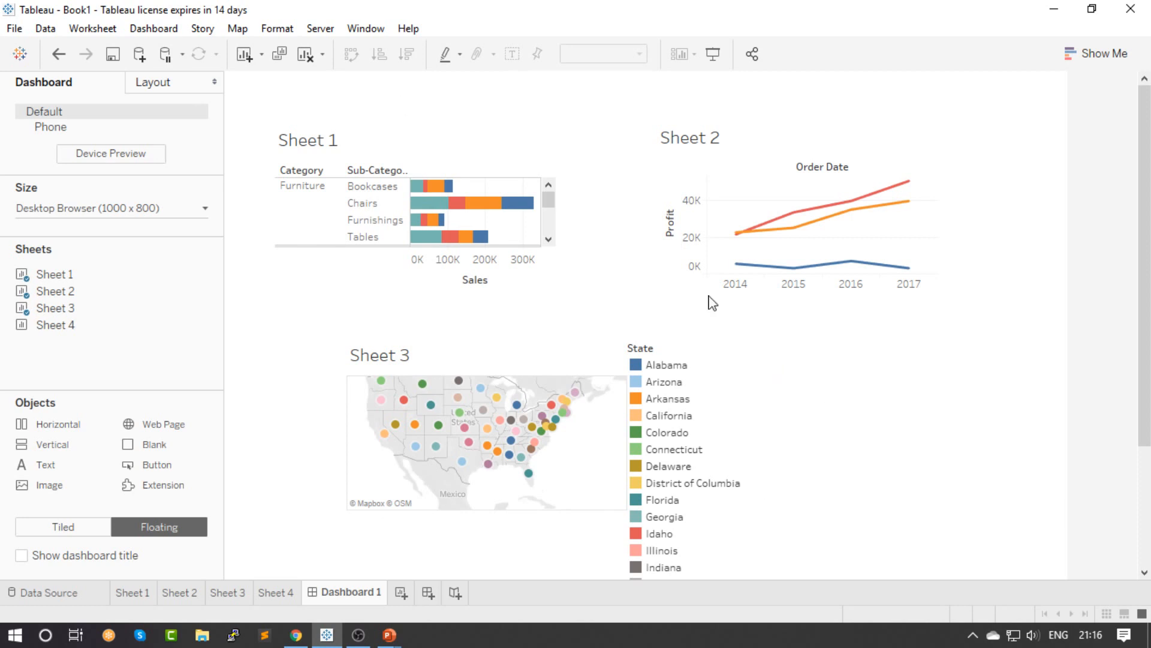
Switch to the PowerPoint slide show and advance to the slide after the Further Learning title
{"action": "key", "text": "alt+Tab"}
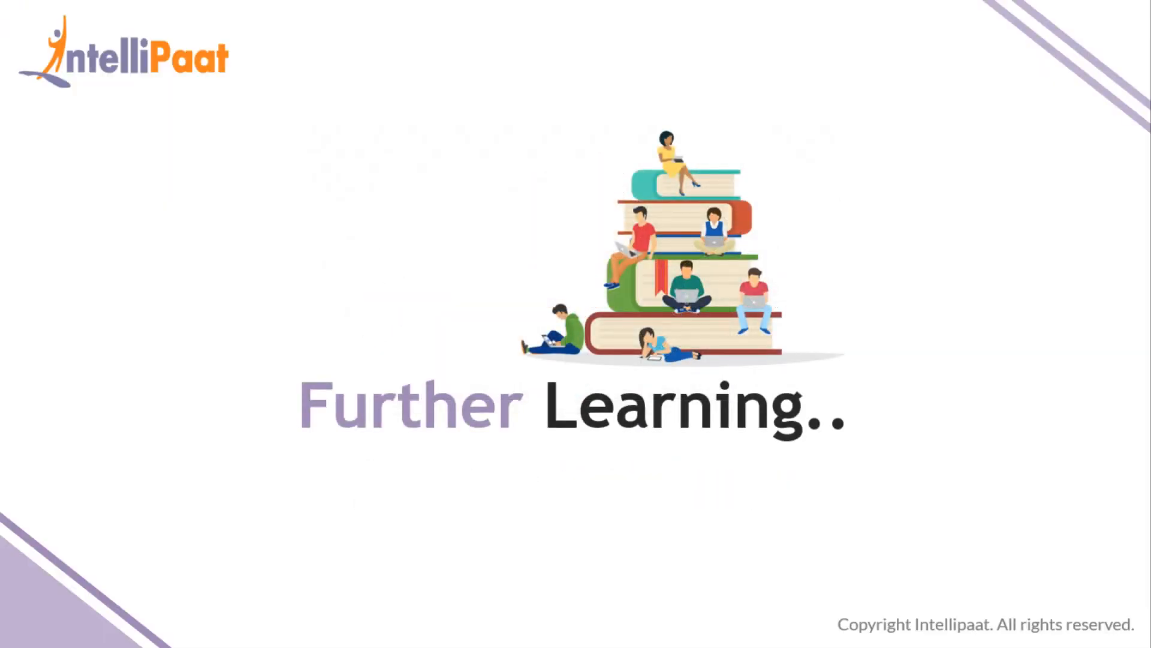
{"action": "key", "text": "Right"}
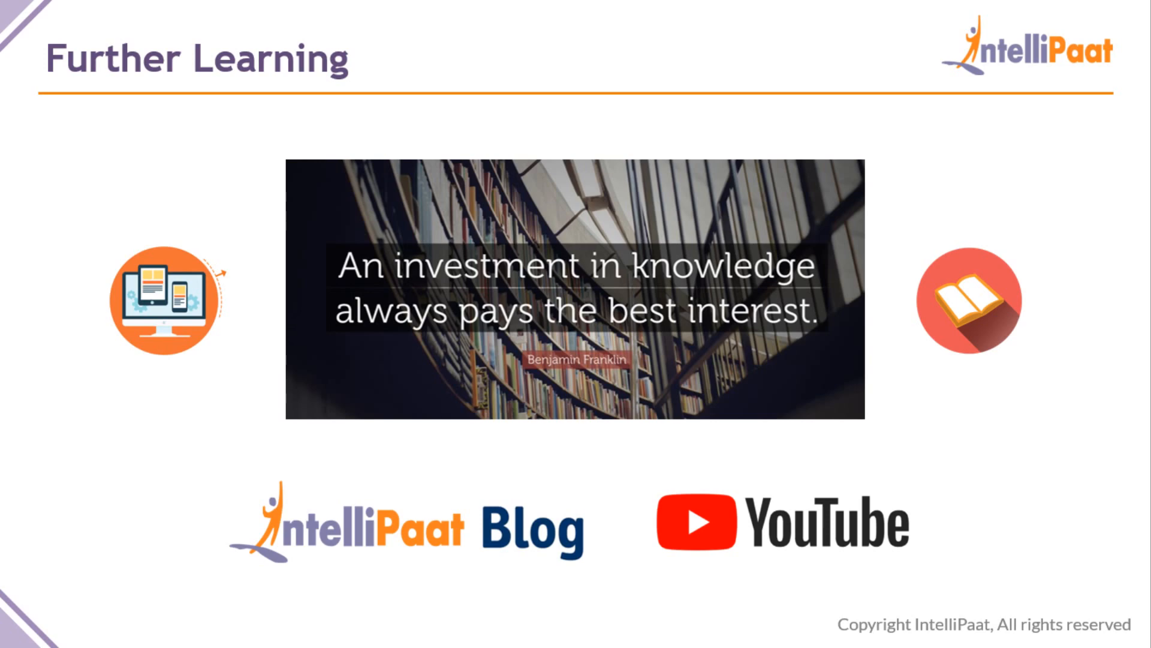
Switch to the Tableau training page in Chrome, dismiss the overlay covering it and minimise the live chat
{"action": "key", "text": "alt+Tab"}
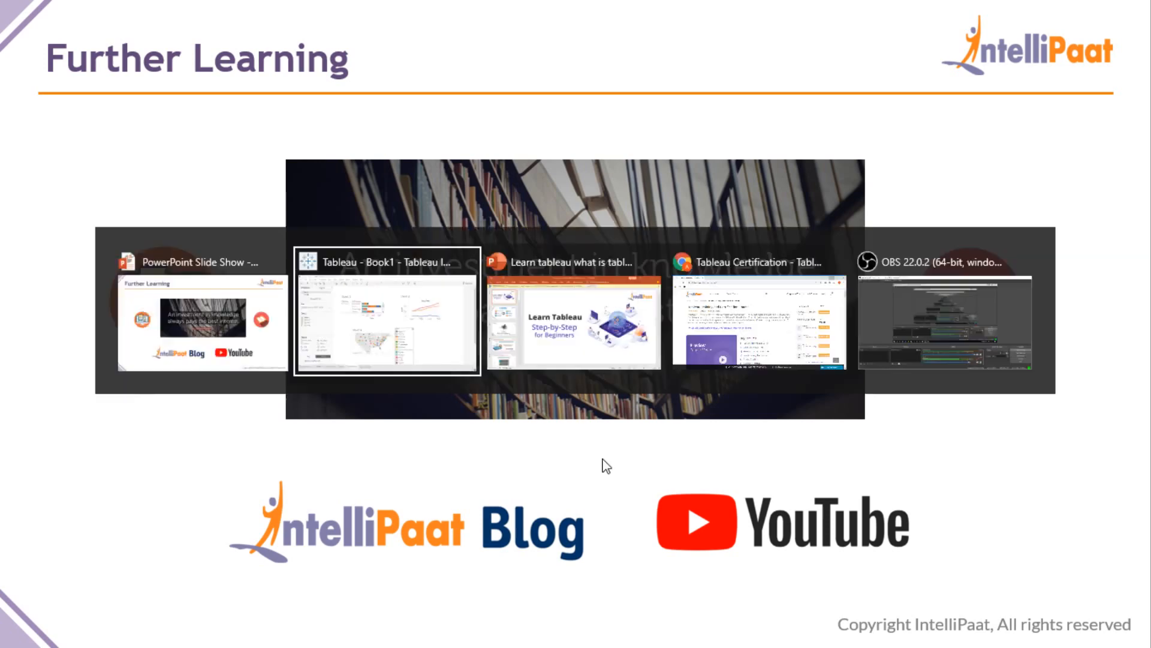
{"action": "left_click", "coordinate": [710, 324]}
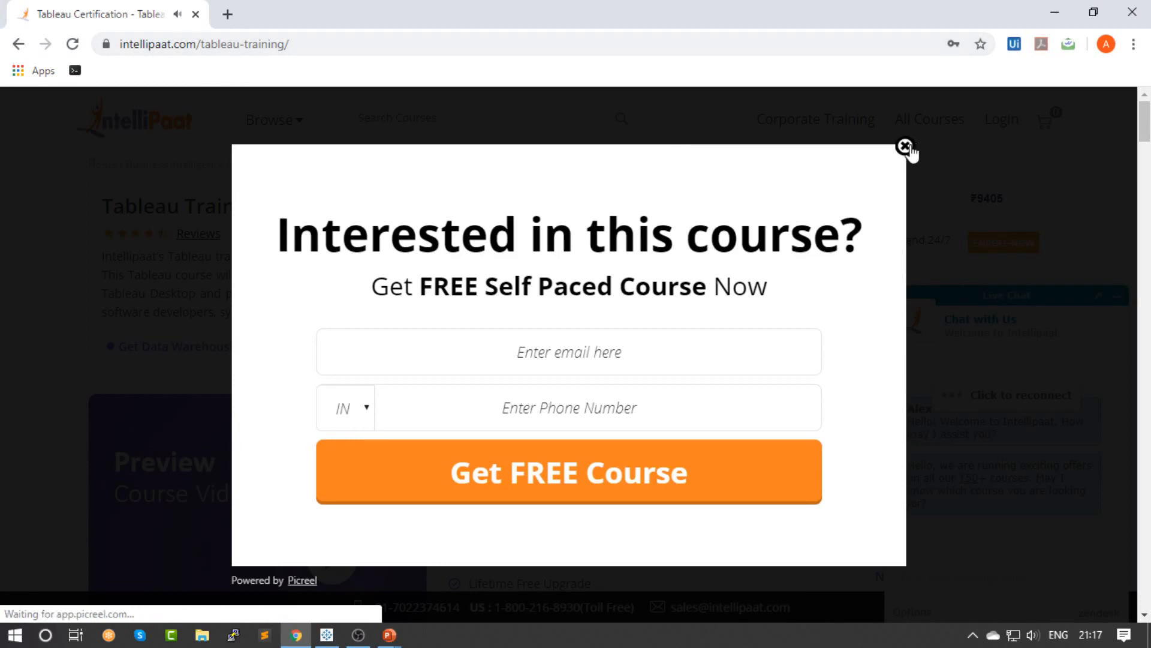
{"action": "left_click", "coordinate": [905, 145]}
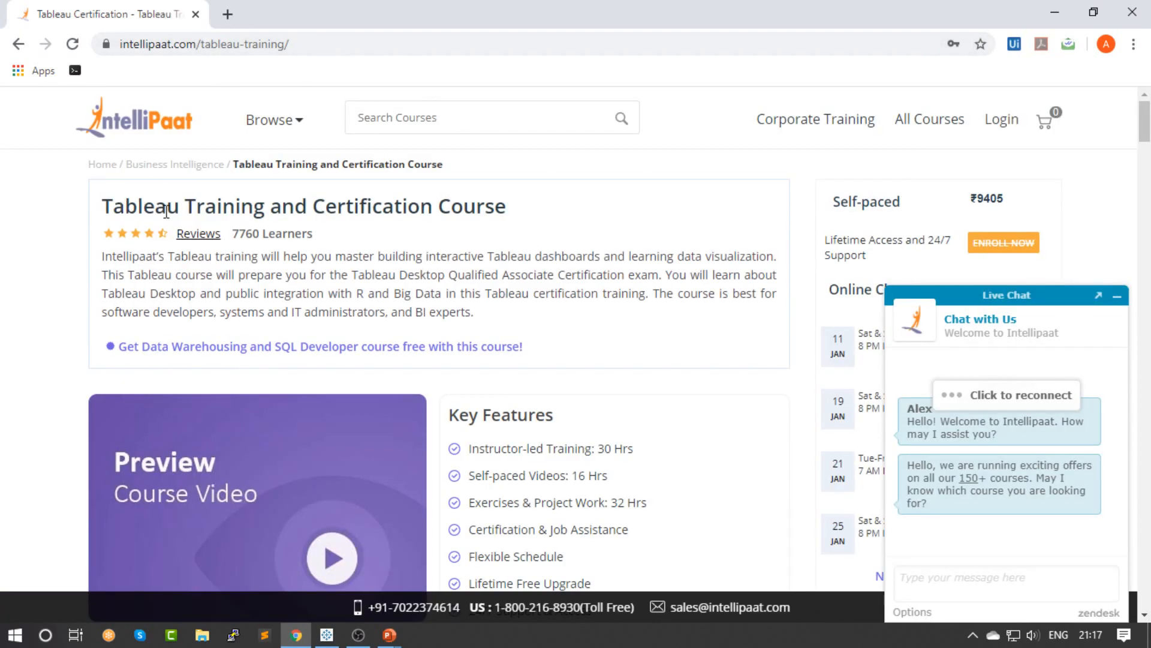
{"action": "left_click", "coordinate": [1117, 296]}
Review the key features, learning topics and course content on the Tableau training page, and return to the PowerPoint slide show
{"action": "scroll", "coordinate": [527, 318], "scroll_direction": "down", "scroll_amount": 2}
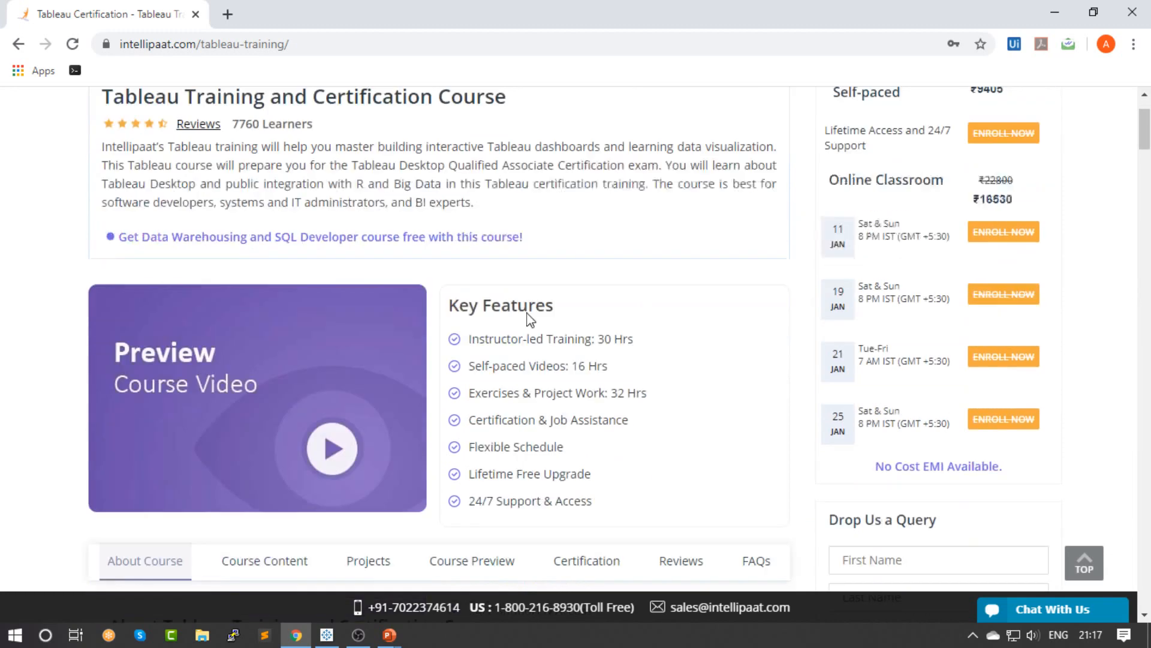
{"action": "scroll", "coordinate": [390, 169], "scroll_direction": "up", "scroll_amount": 1}
{"action": "scroll", "coordinate": [275, 257], "scroll_direction": "up", "scroll_amount": 1}
{"action": "scroll", "coordinate": [279, 283], "scroll_direction": "down", "scroll_amount": 4}
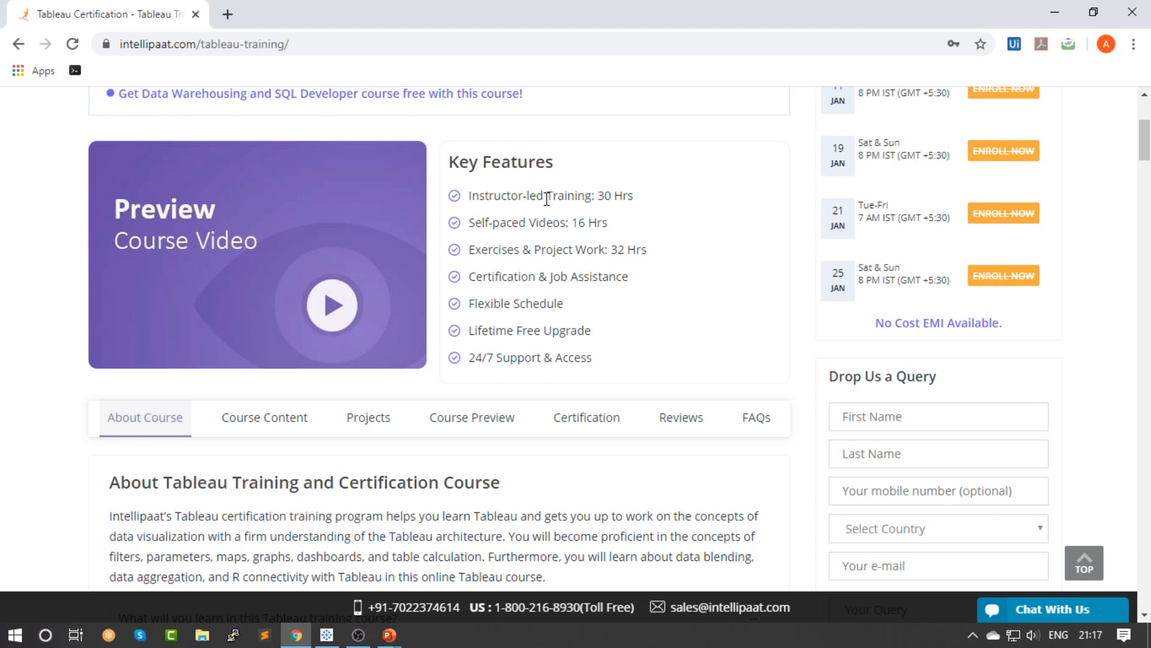
{"action": "scroll", "coordinate": [522, 262], "scroll_direction": "down", "scroll_amount": 4}
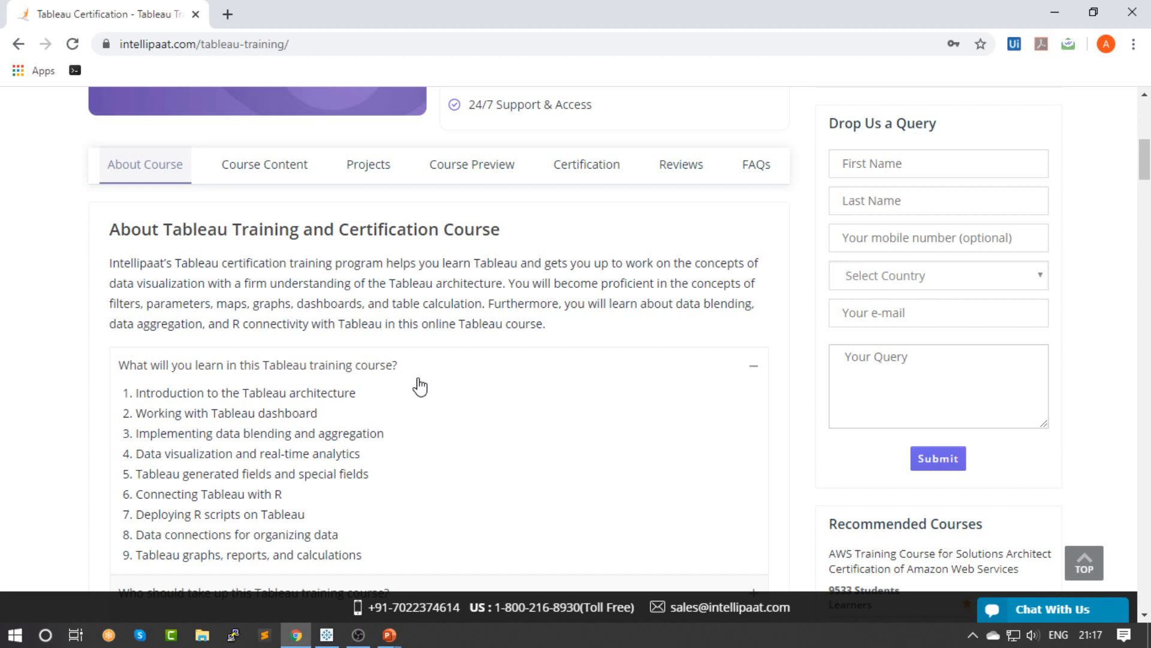
{"action": "scroll", "coordinate": [420, 386], "scroll_direction": "down", "scroll_amount": 1}
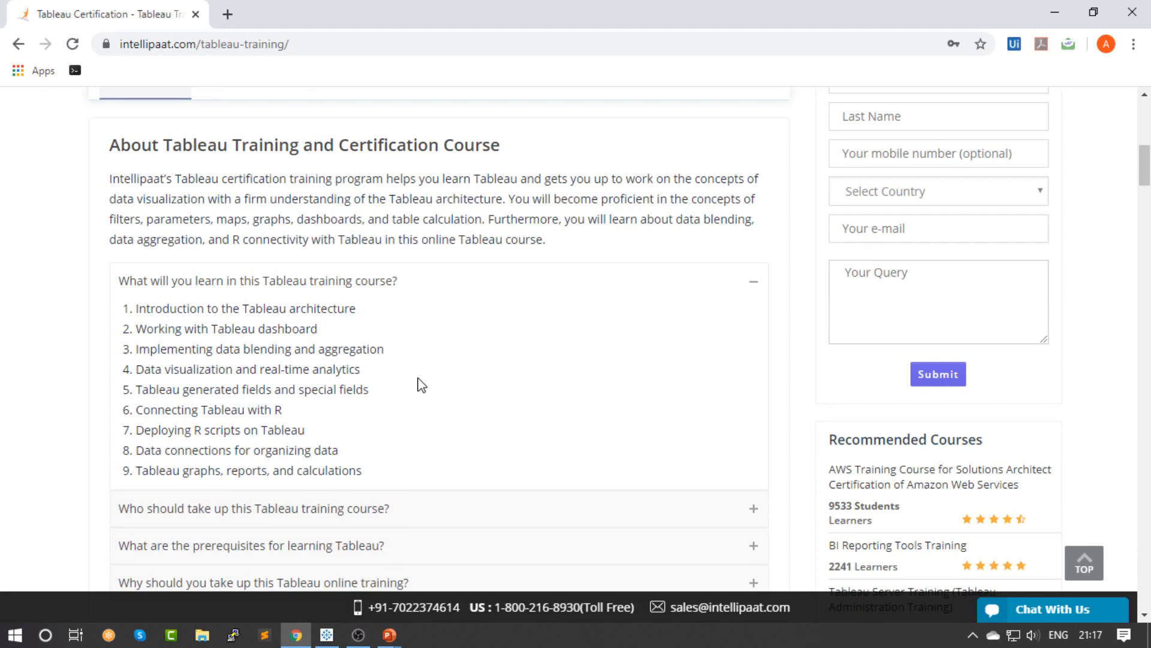
{"action": "scroll", "coordinate": [271, 184], "scroll_direction": "down", "scroll_amount": 3}
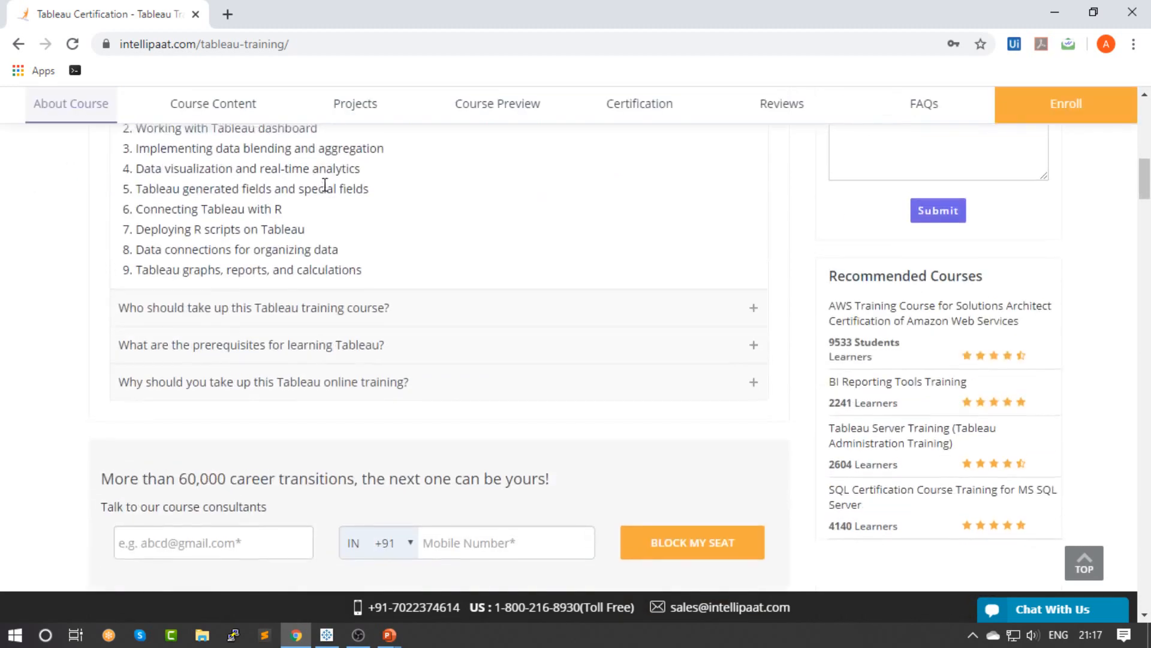
{"action": "scroll", "coordinate": [170, 203], "scroll_direction": "up", "scroll_amount": 4}
{"action": "scroll", "coordinate": [219, 375], "scroll_direction": "down", "scroll_amount": 1}
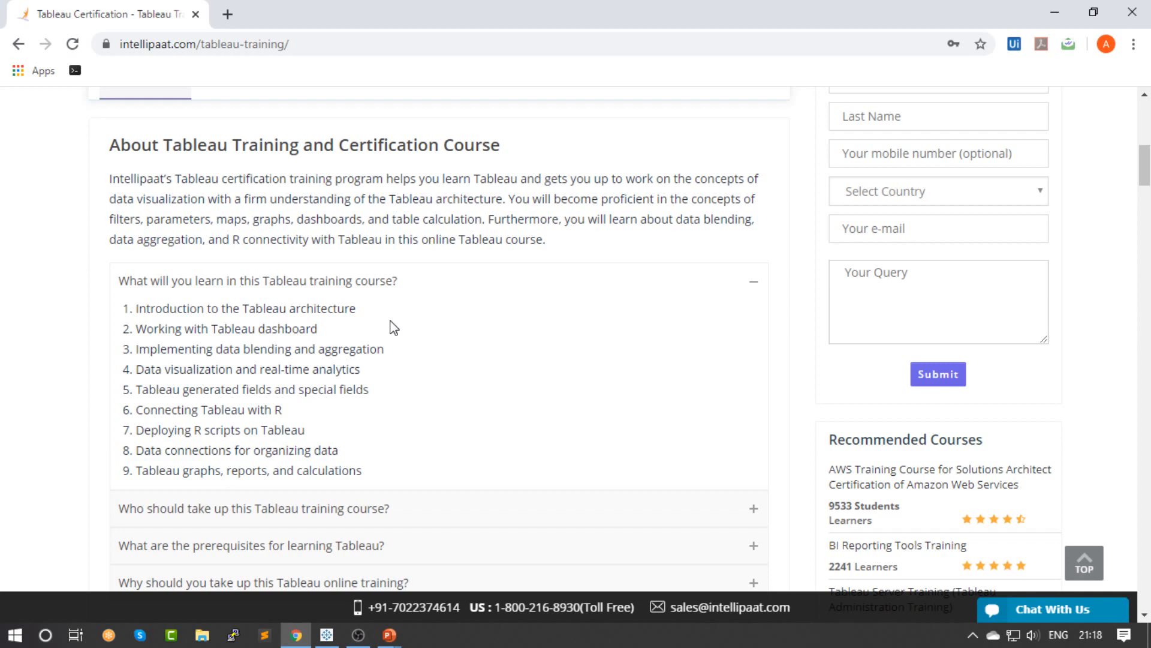
{"action": "scroll", "coordinate": [391, 327], "scroll_direction": "up", "scroll_amount": 3}
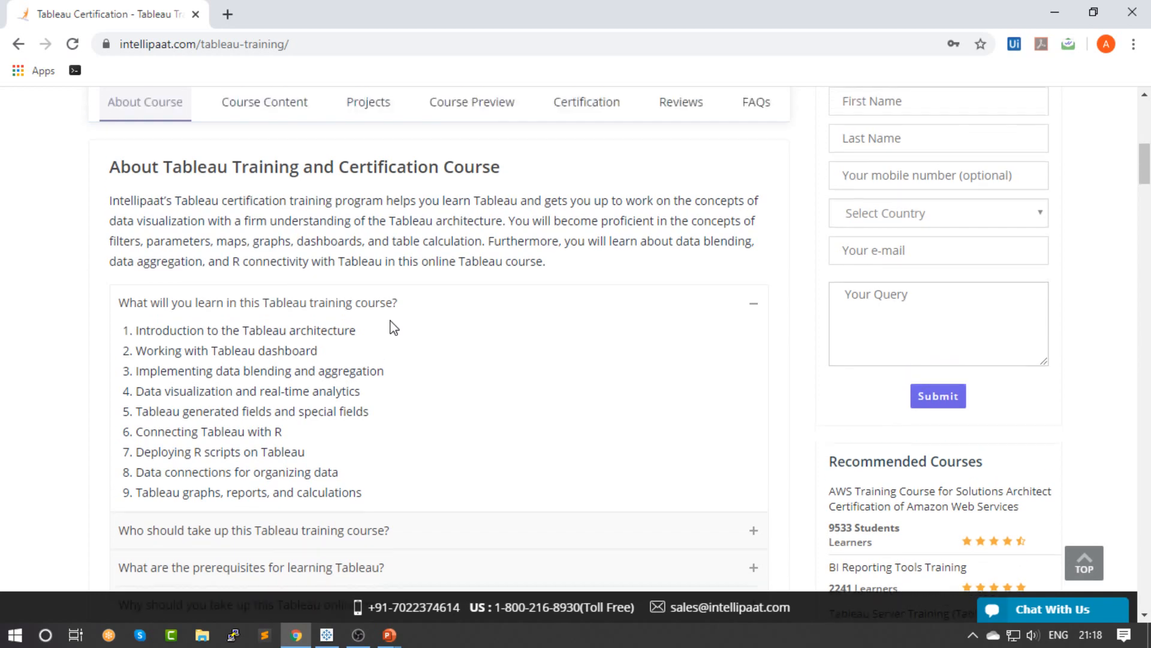
{"action": "scroll", "coordinate": [372, 300], "scroll_direction": "down", "scroll_amount": 6}
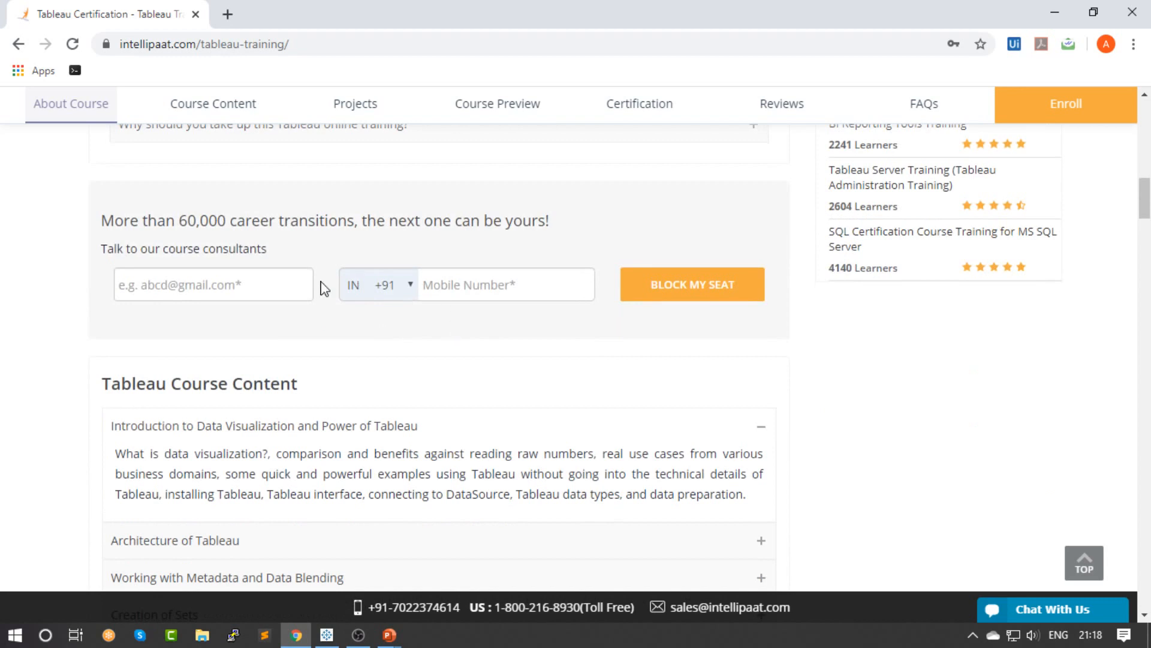
{"action": "scroll", "coordinate": [460, 316], "scroll_direction": "down", "scroll_amount": 3}
{"action": "scroll", "coordinate": [457, 331], "scroll_direction": "up", "scroll_amount": 3}
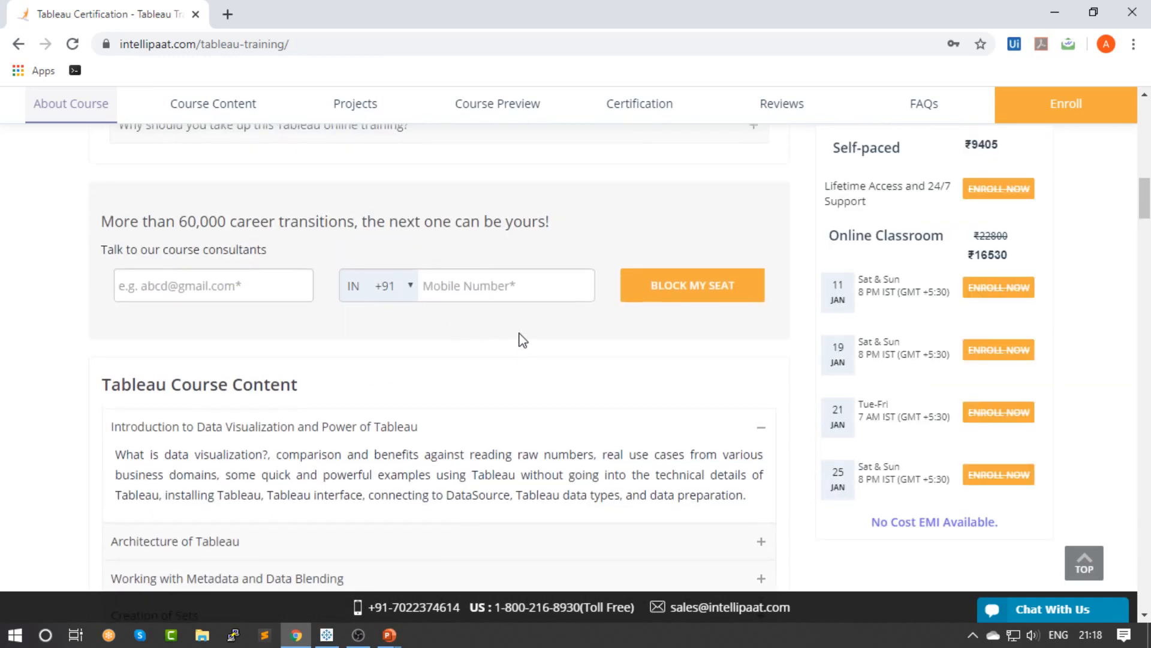
{"action": "scroll", "coordinate": [520, 336], "scroll_direction": "up", "scroll_amount": 3}
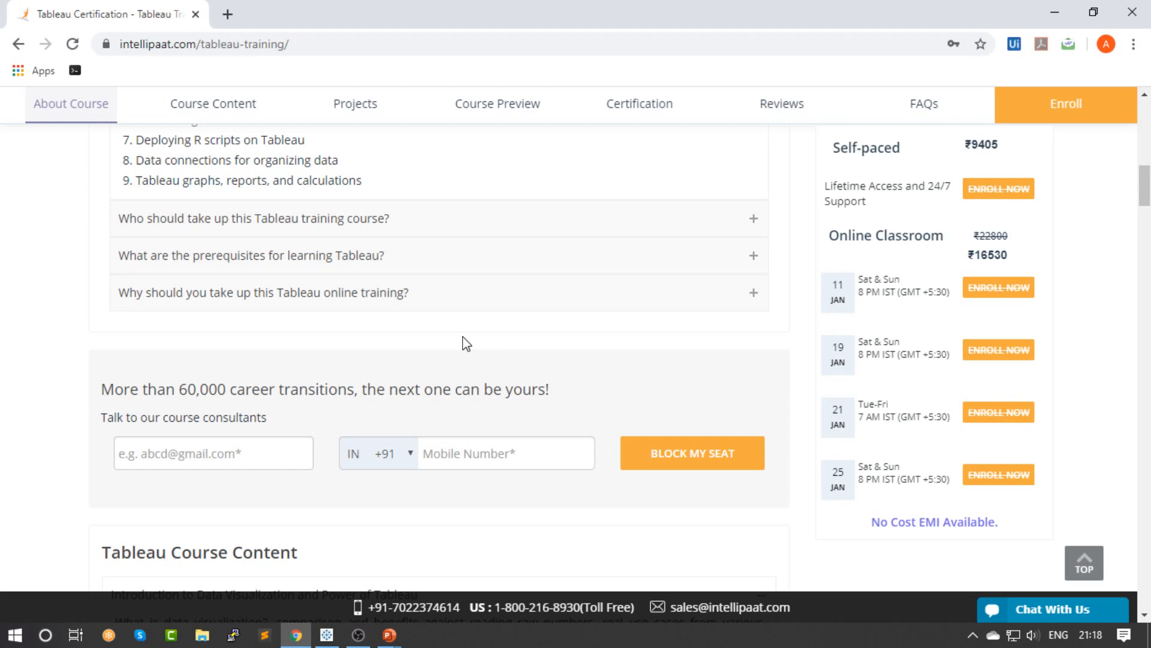
{"action": "key", "text": "alt+Tab"}
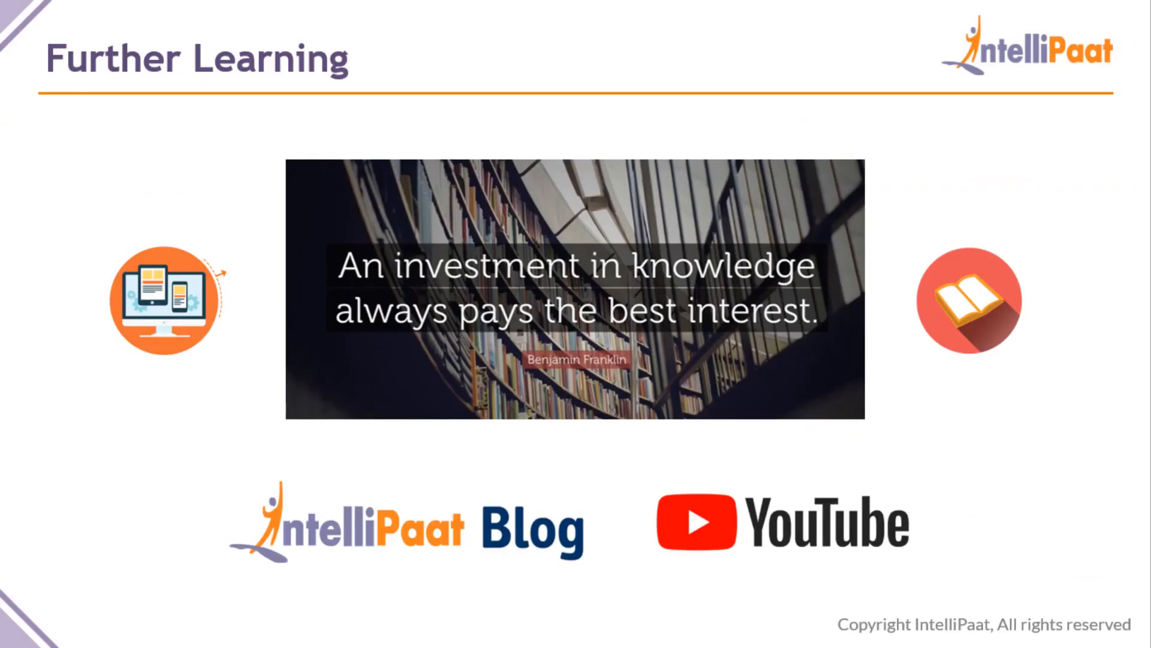